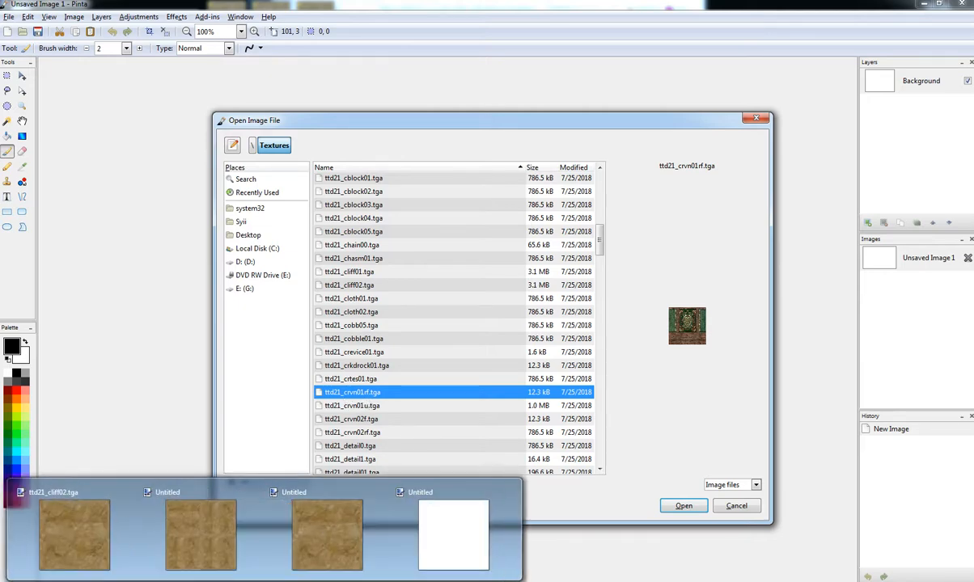
Switch to paint.net and close all four open images, discarding their unsaved changes.
click(456, 554)
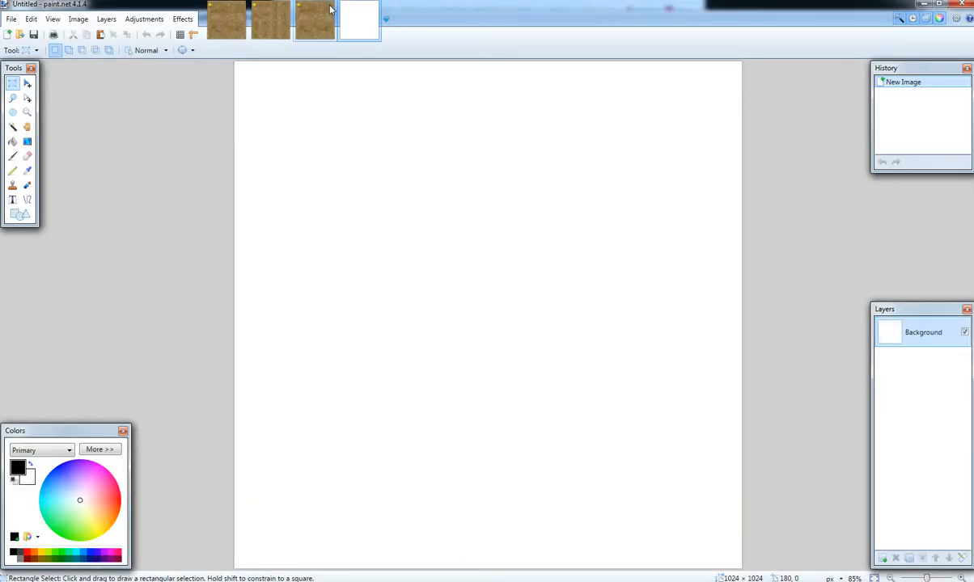
click(330, 10)
click(331, 5)
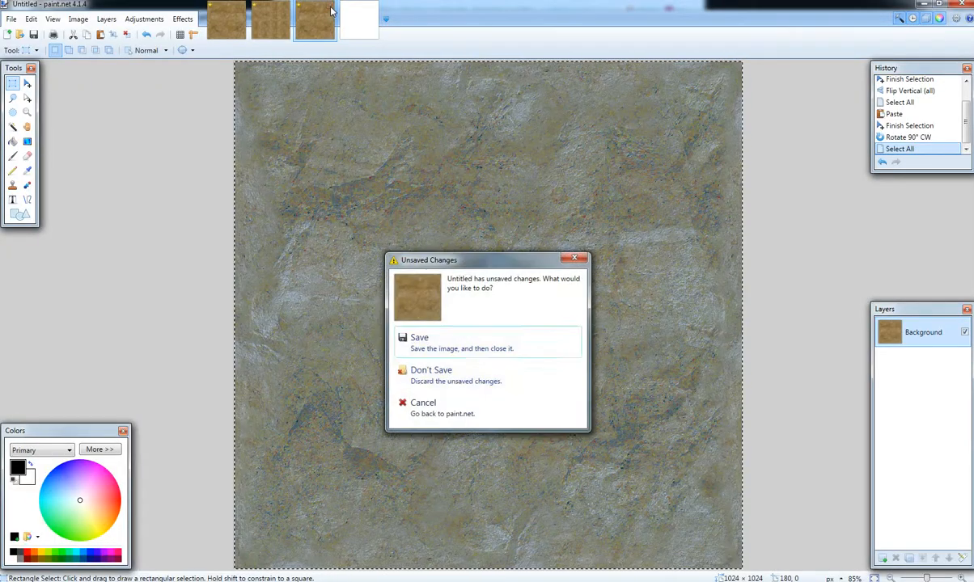
click(466, 392)
click(330, 5)
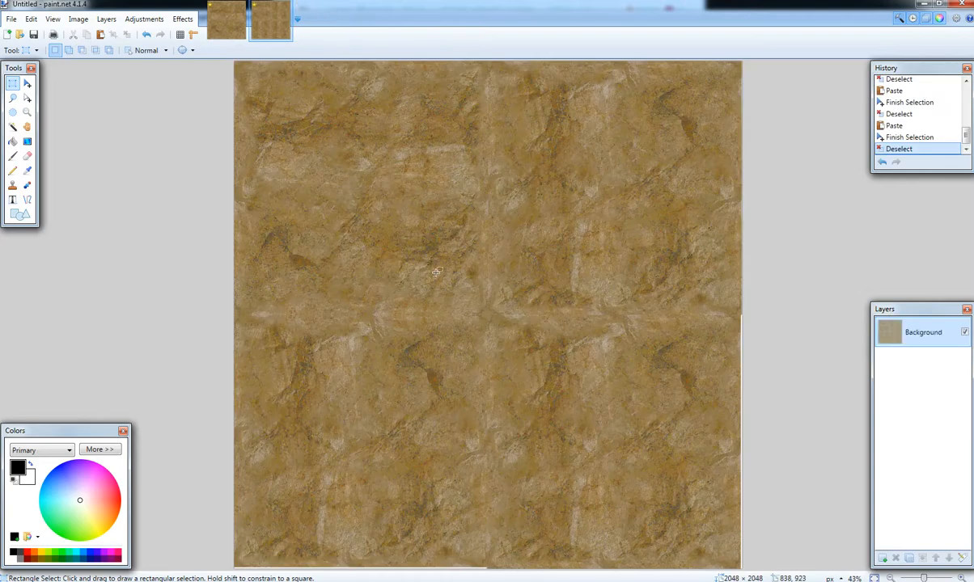
click(286, 5)
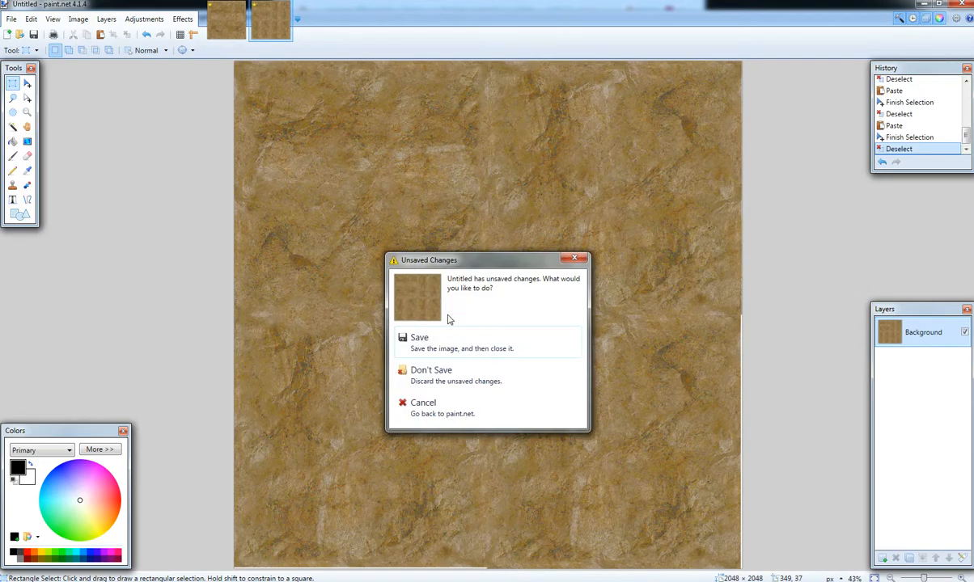
click(427, 371)
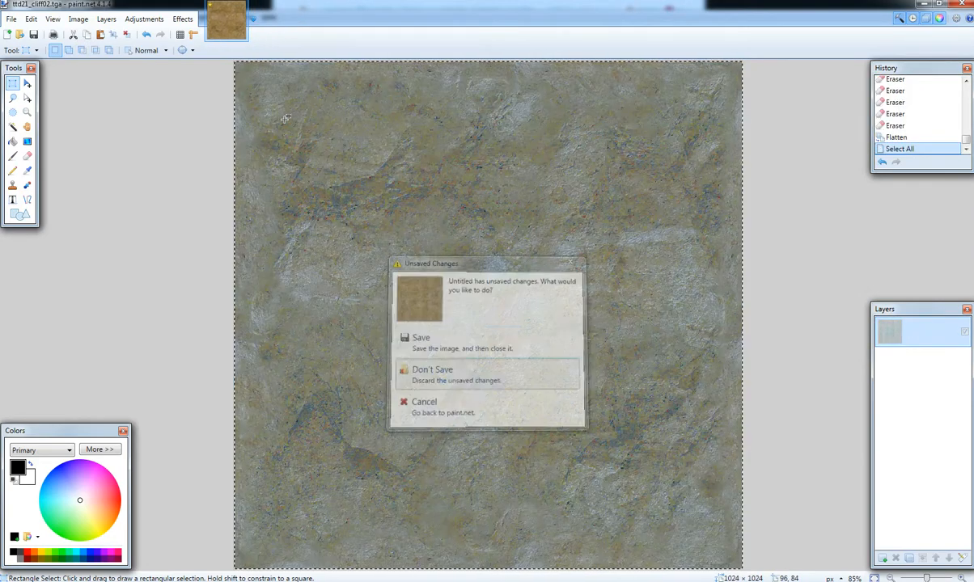
click(241, 5)
click(442, 372)
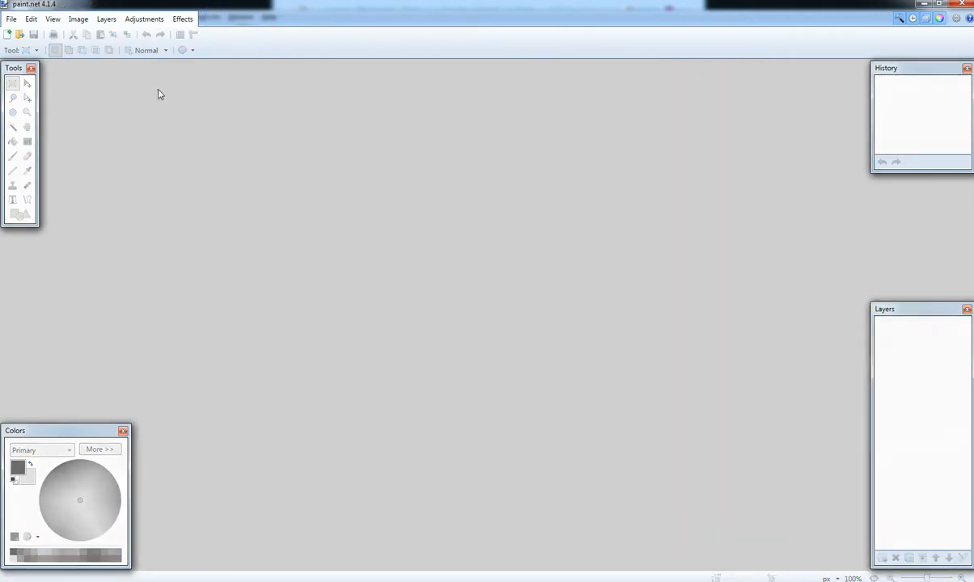
Open the texture ttd21_crvn01u from the Textures folder on drive D.
click(11, 18)
click(44, 52)
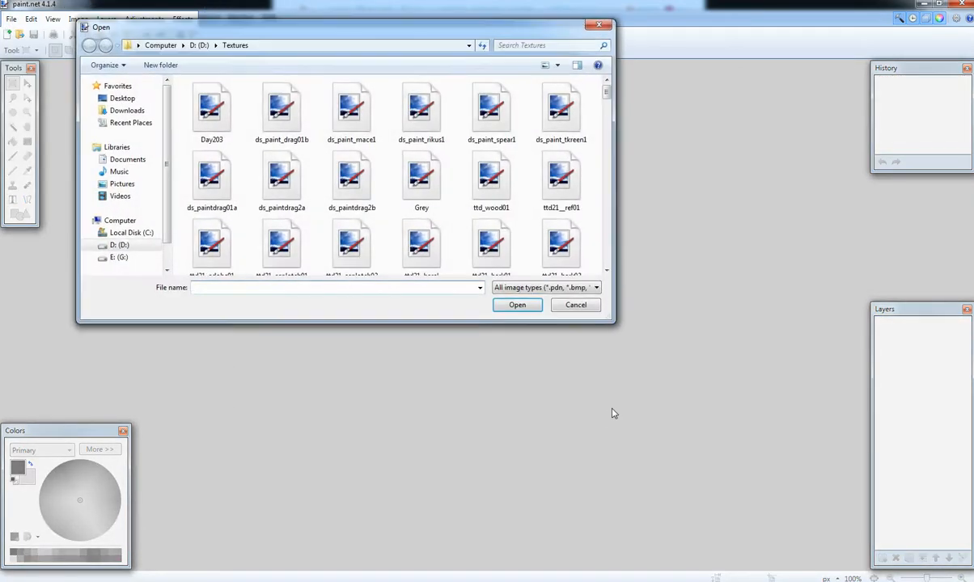
drag(608, 91, 609, 134)
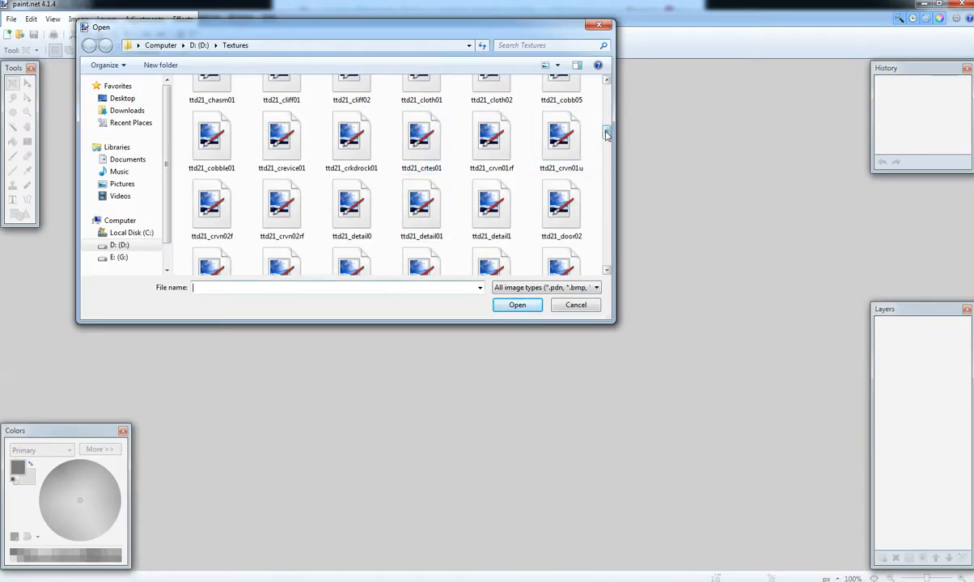
drag(606, 134, 606, 137)
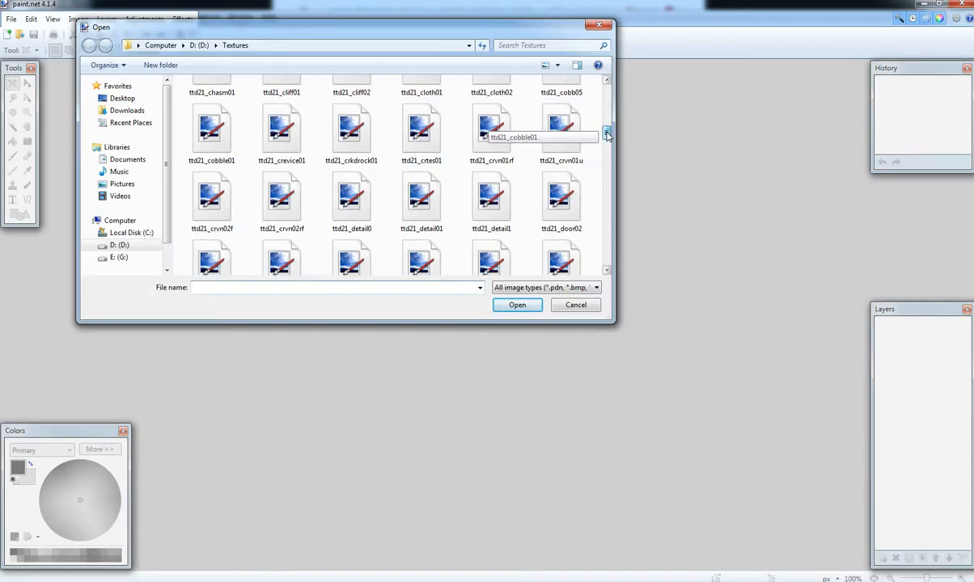
click(569, 152)
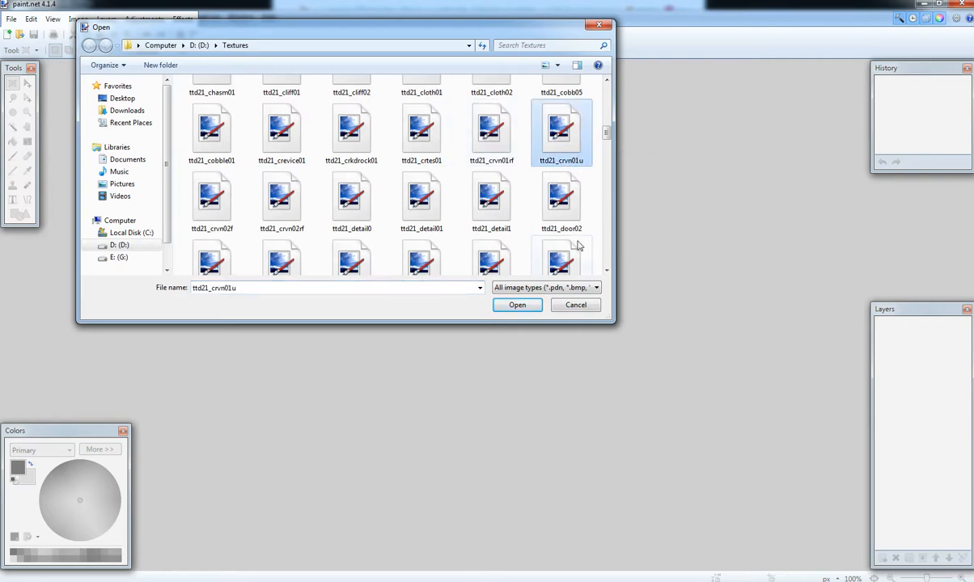
click(516, 307)
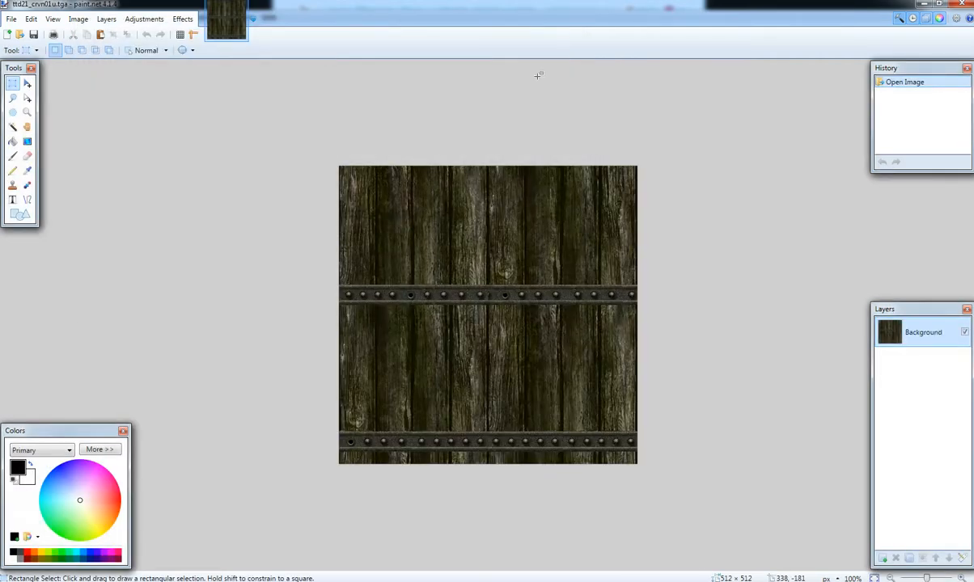
Open the texture ttd21_crvn01rf from the Textures folder as a second image.
click(11, 19)
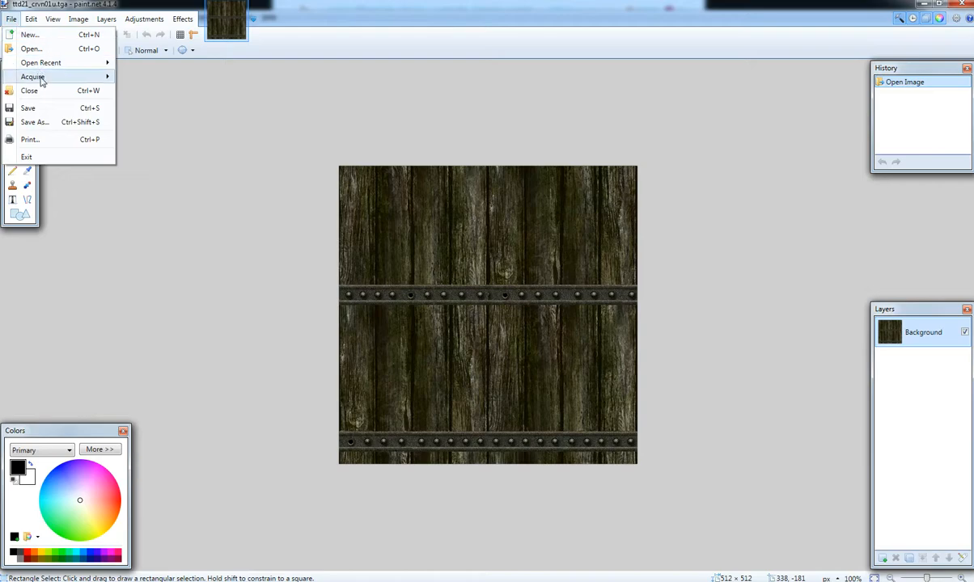
click(30, 49)
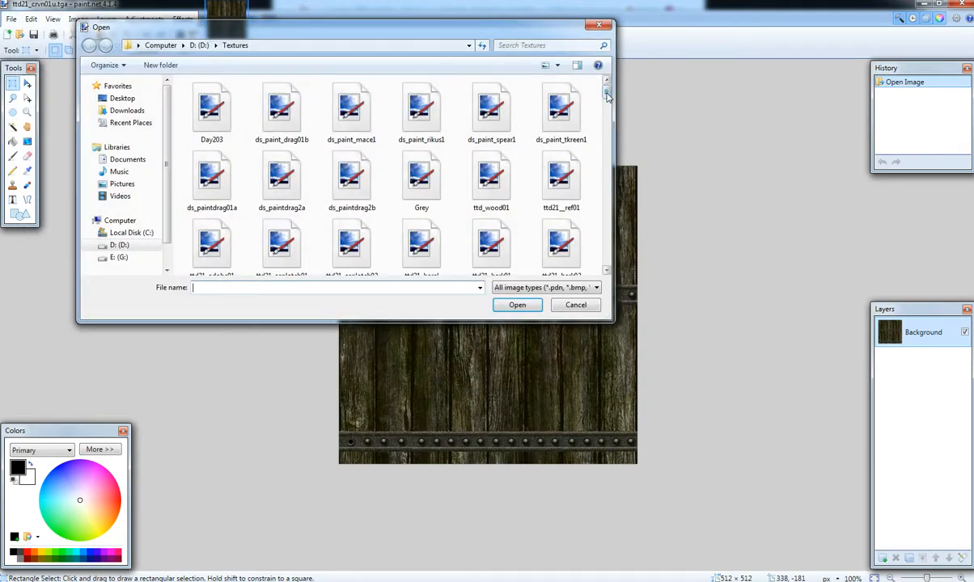
drag(607, 95, 601, 139)
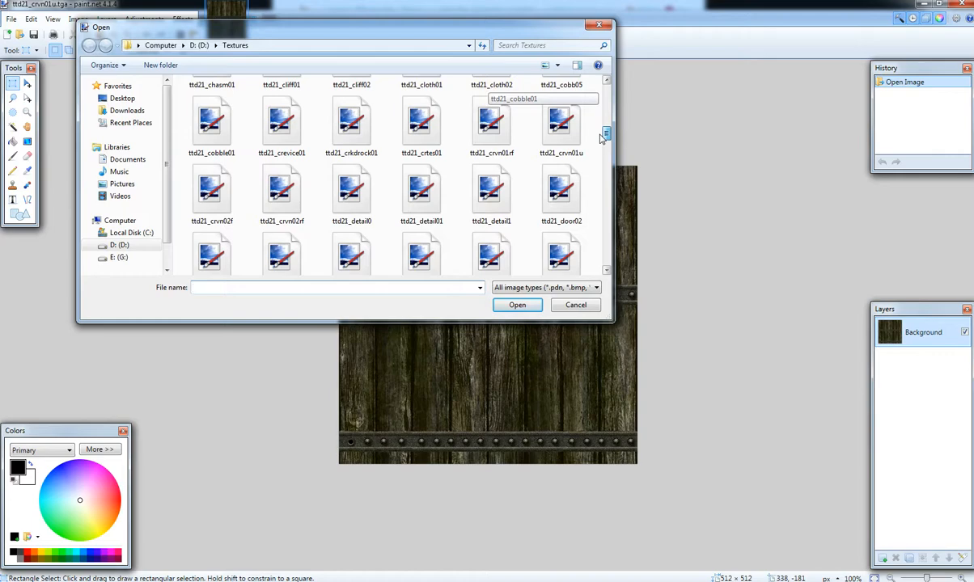
click(491, 123)
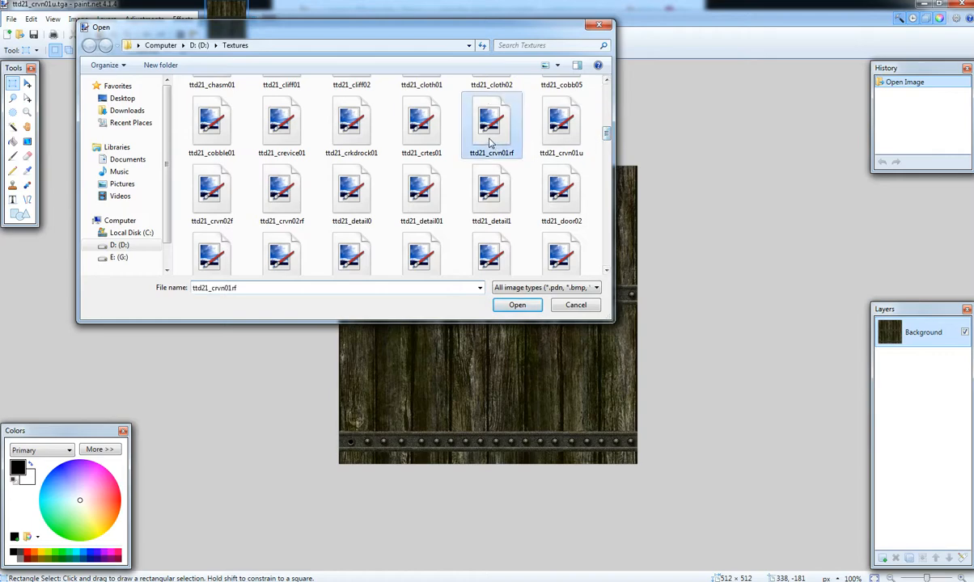
click(512, 307)
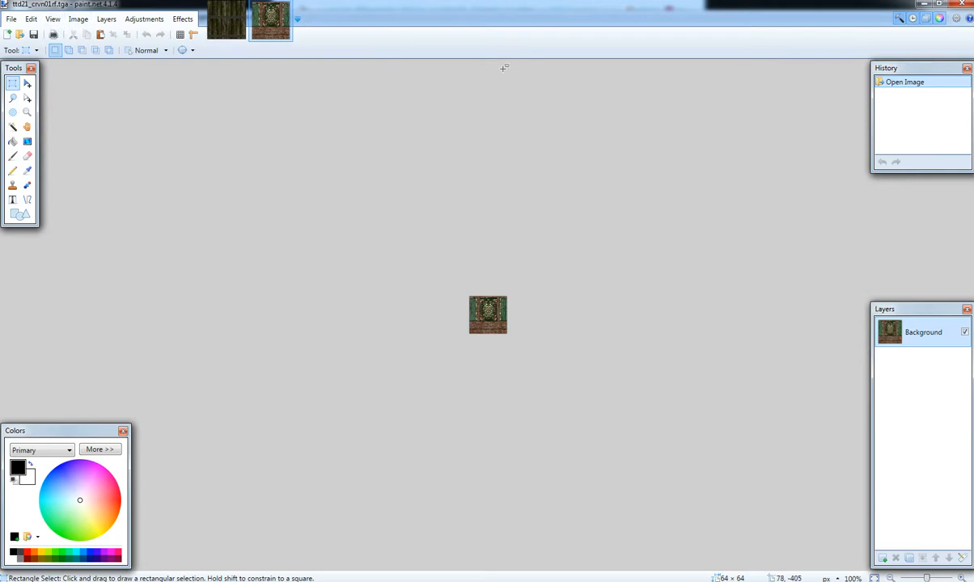
Resize the ttd21_crvn01rf image to a width of 512 pixels, keeping its aspect ratio.
click(78, 18)
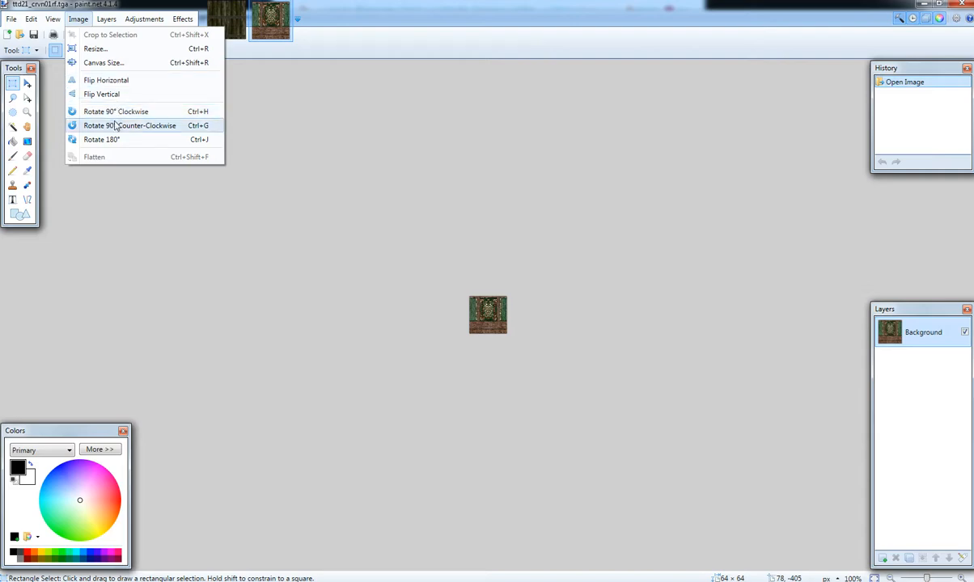
click(95, 50)
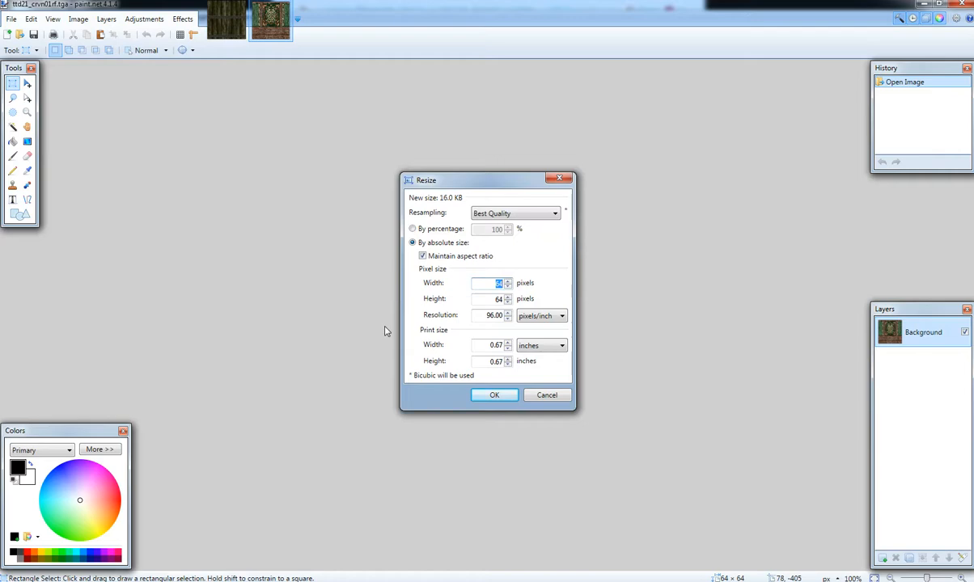
text(512)
key(Return)
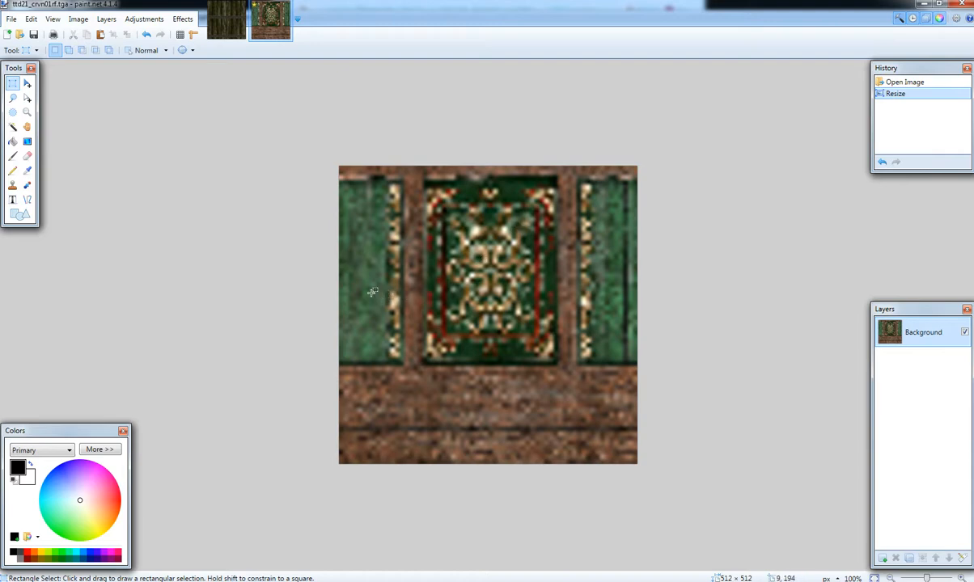
click(227, 21)
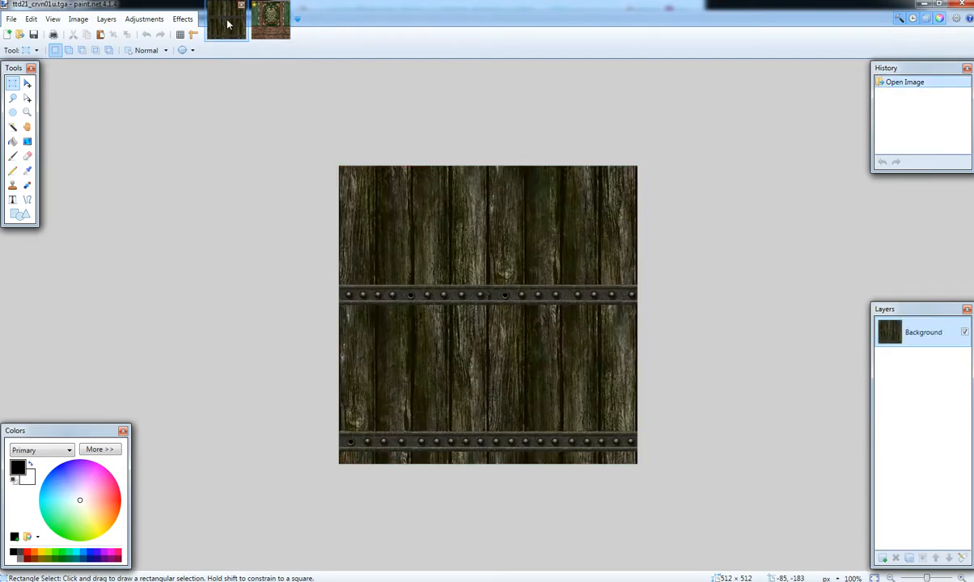
click(270, 20)
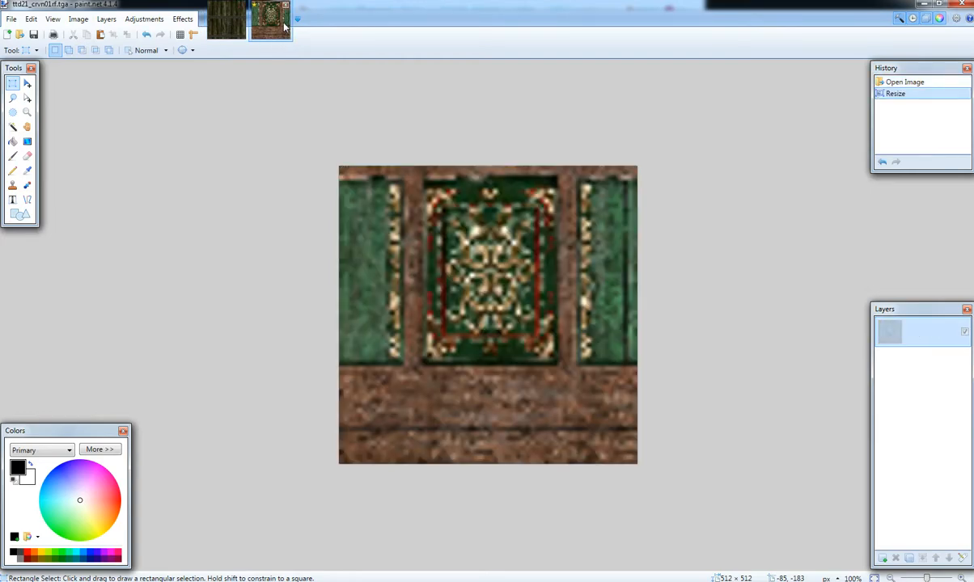
click(226, 21)
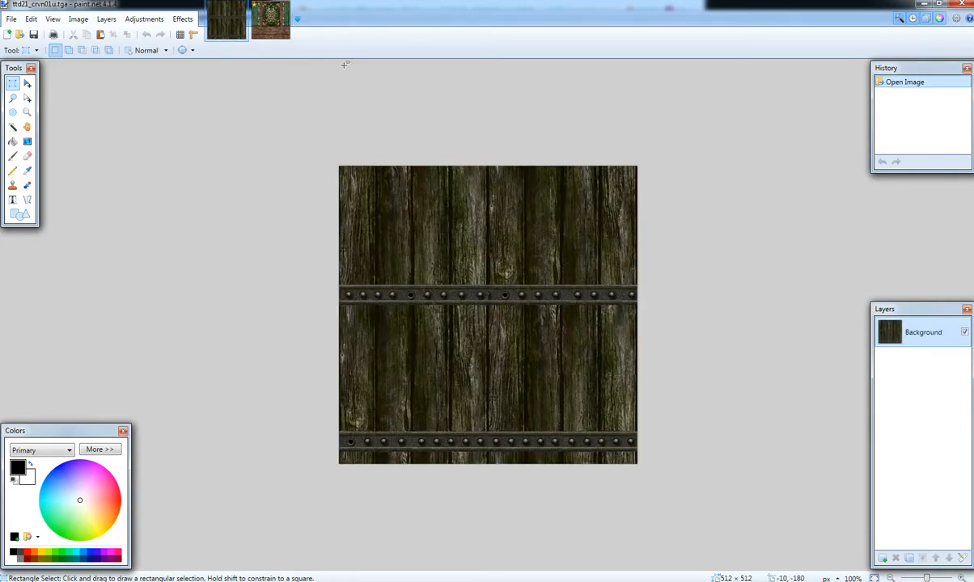
click(274, 32)
Copy the entire ttd21_crvn01u image onto a new layer in ttd21_crvn01rf and place the Background layer above it.
click(226, 24)
click(31, 20)
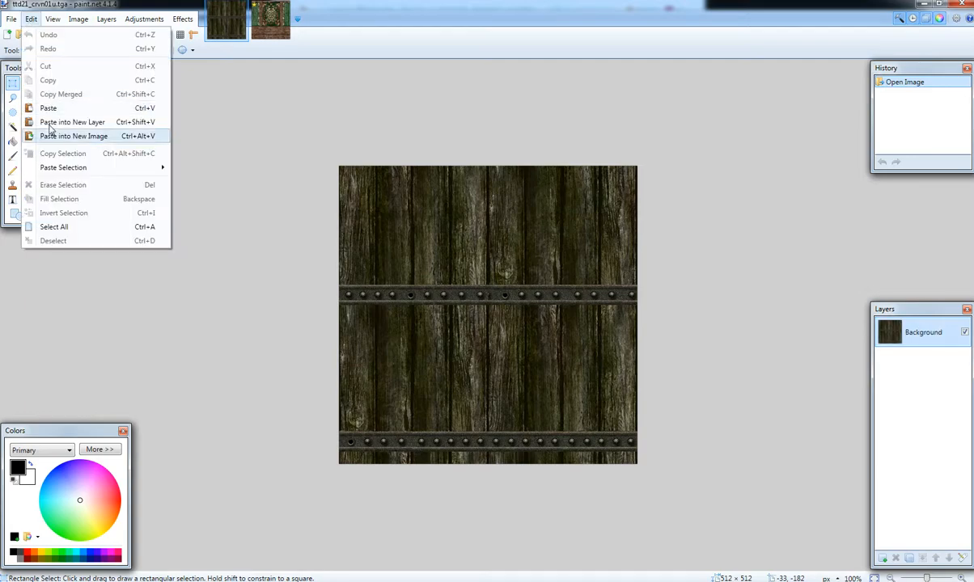
click(75, 212)
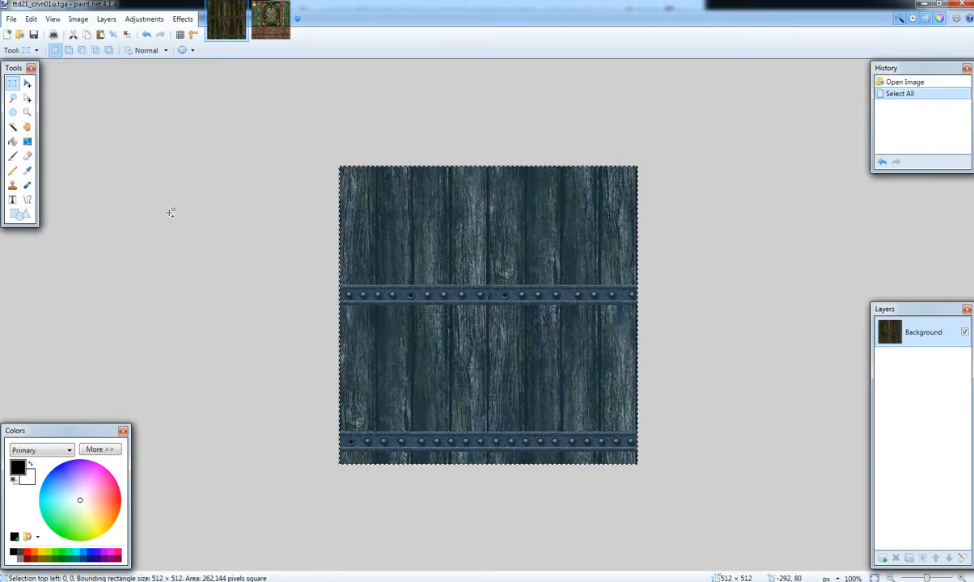
click(270, 19)
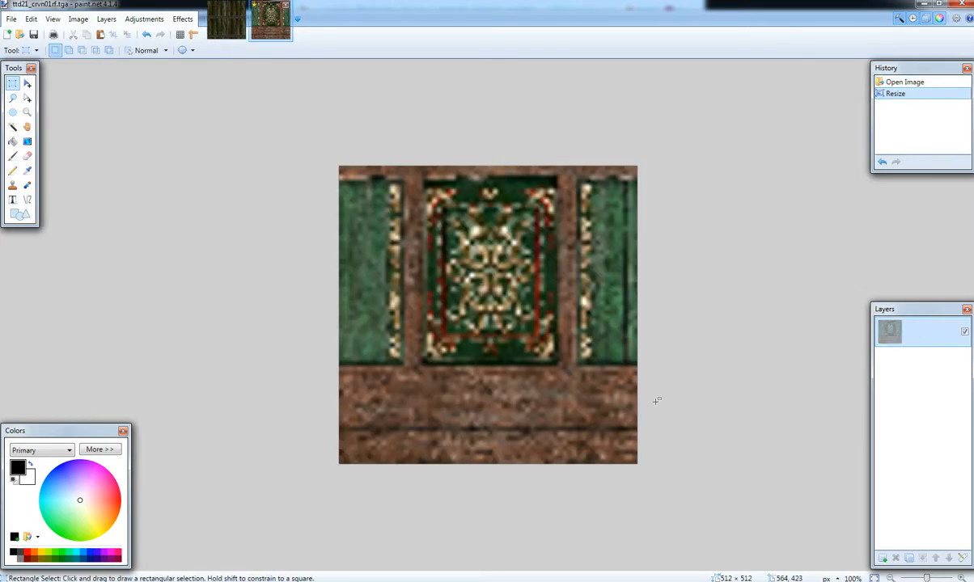
click(882, 558)
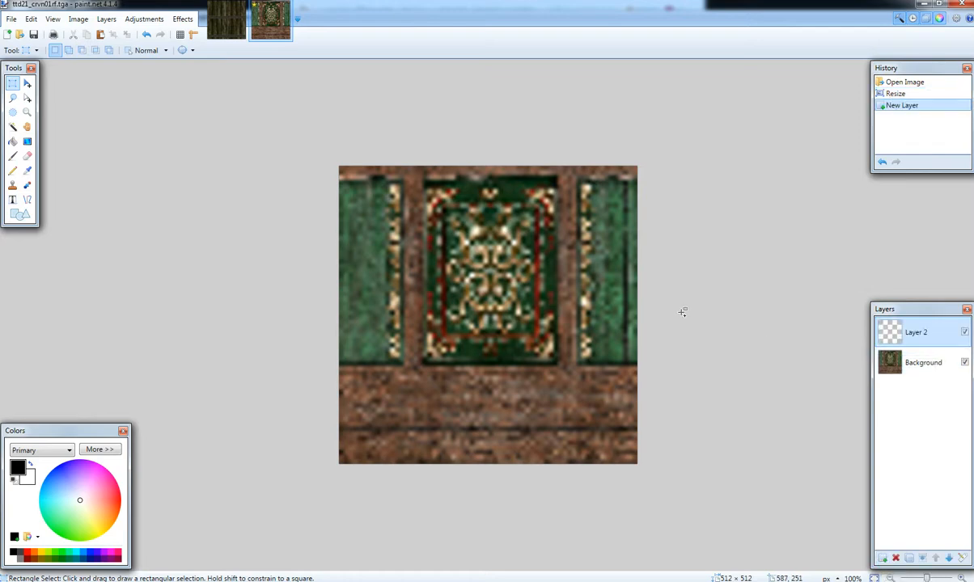
key(ctrl+v)
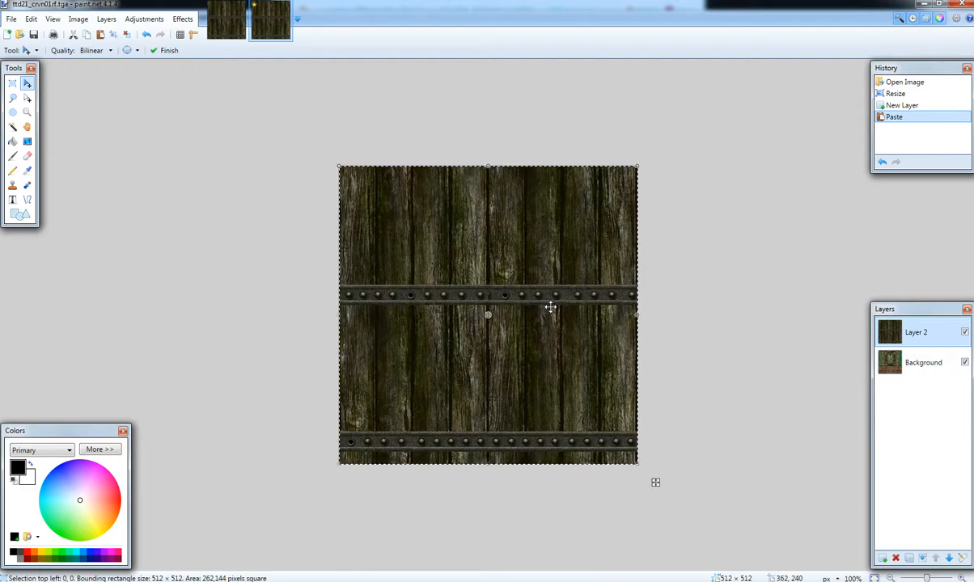
click(896, 372)
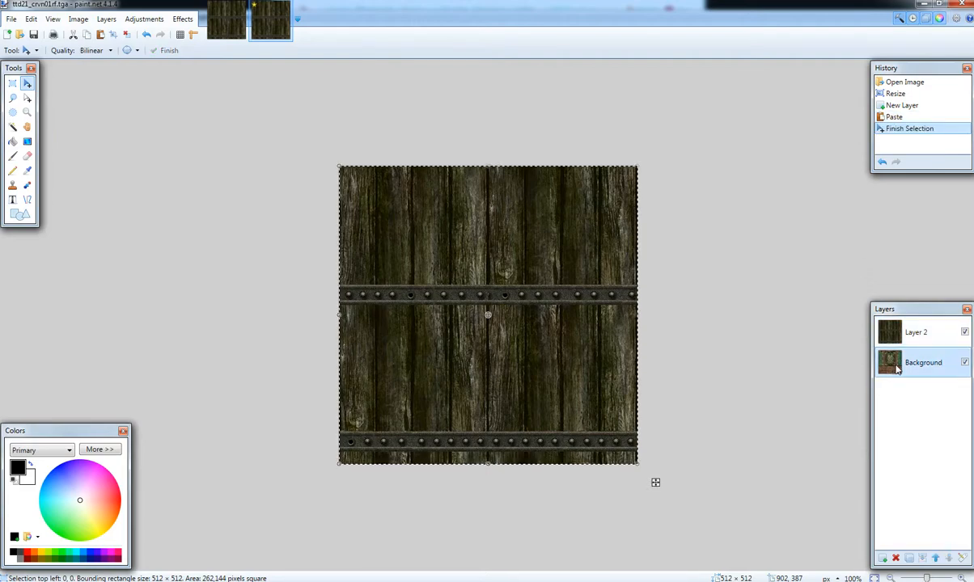
drag(896, 372, 894, 330)
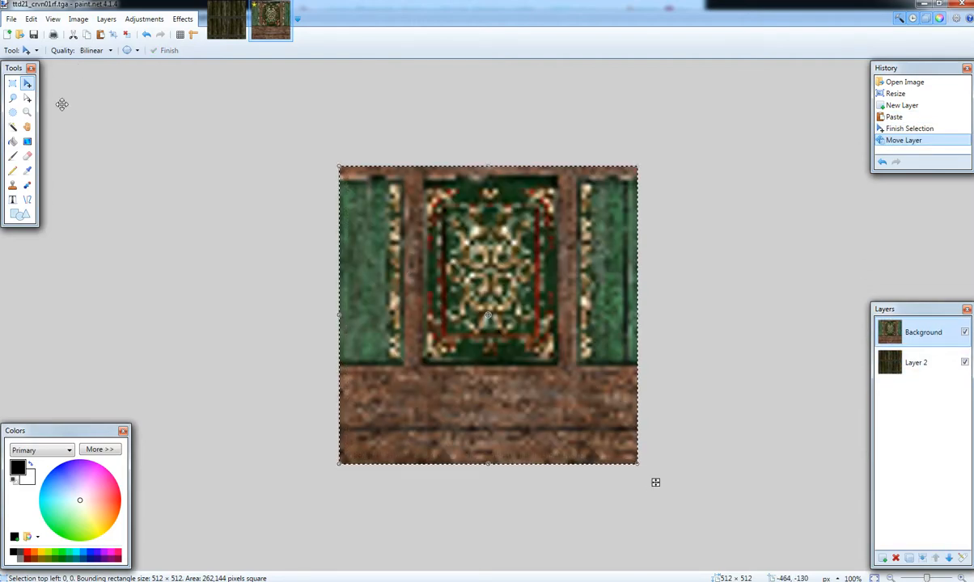
Erase the brown wood of both vertical posts on the Background layer with a 40-pixel-wide eraser after clearing the selection.
click(27, 156)
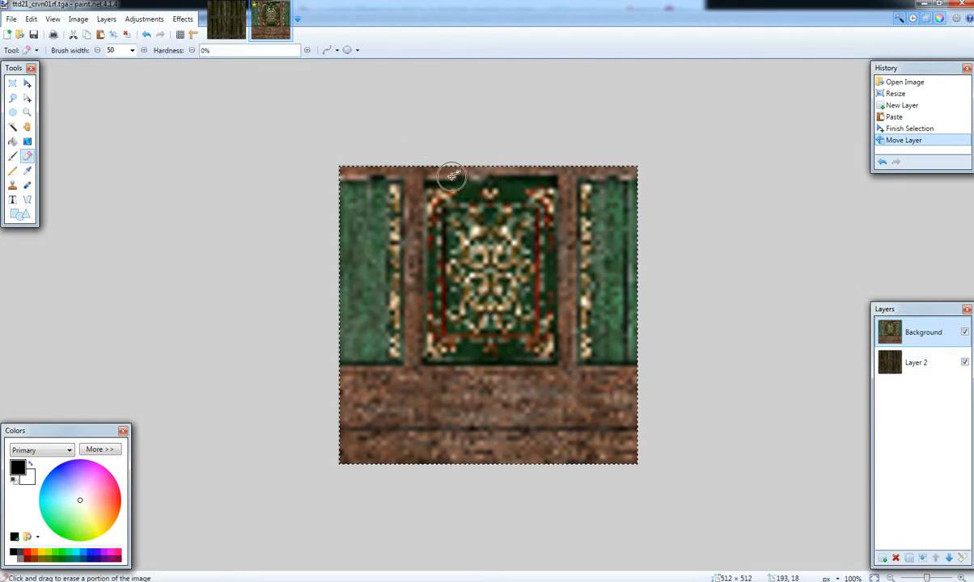
click(132, 50)
scroll(125, 159, up, 2)
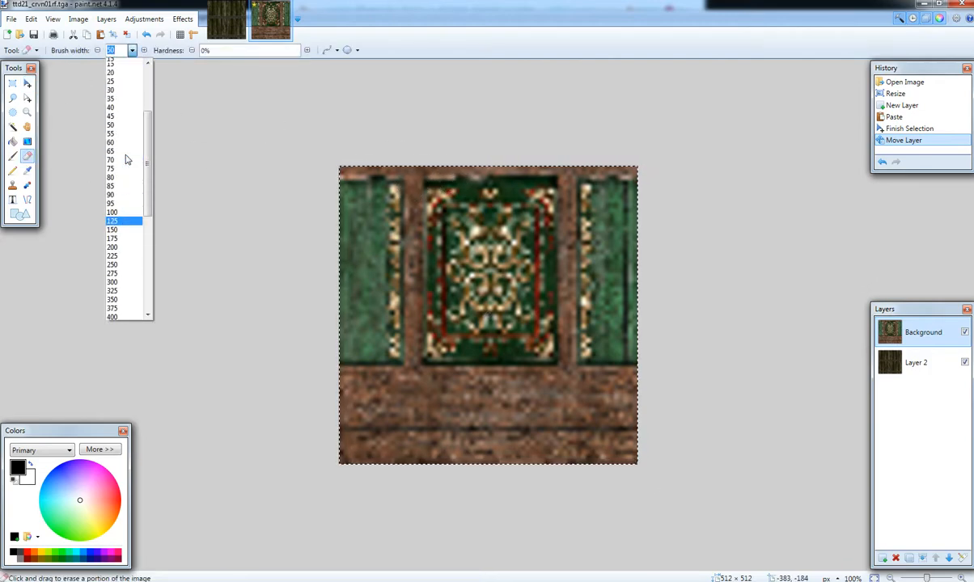
click(118, 115)
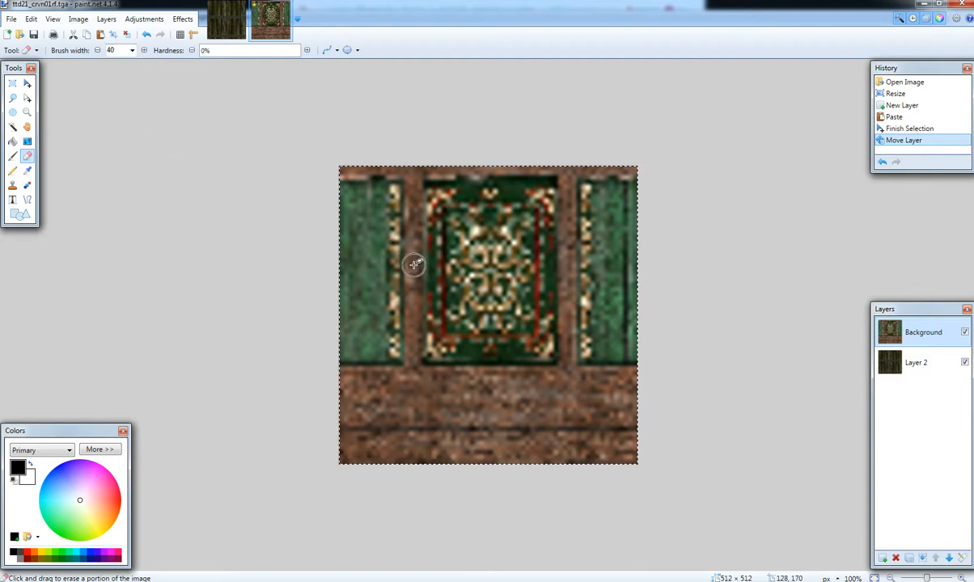
click(12, 83)
key(ctrl+d)
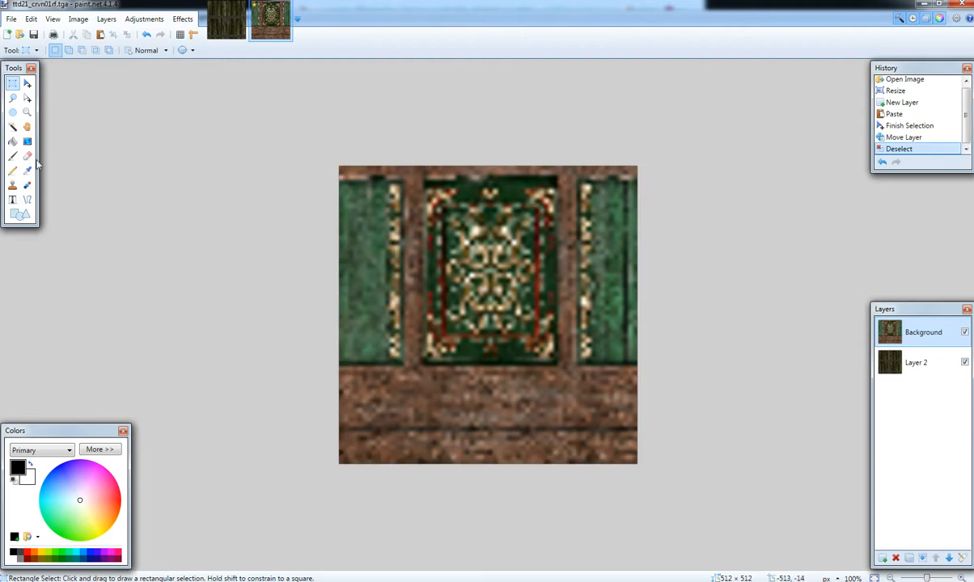
click(27, 157)
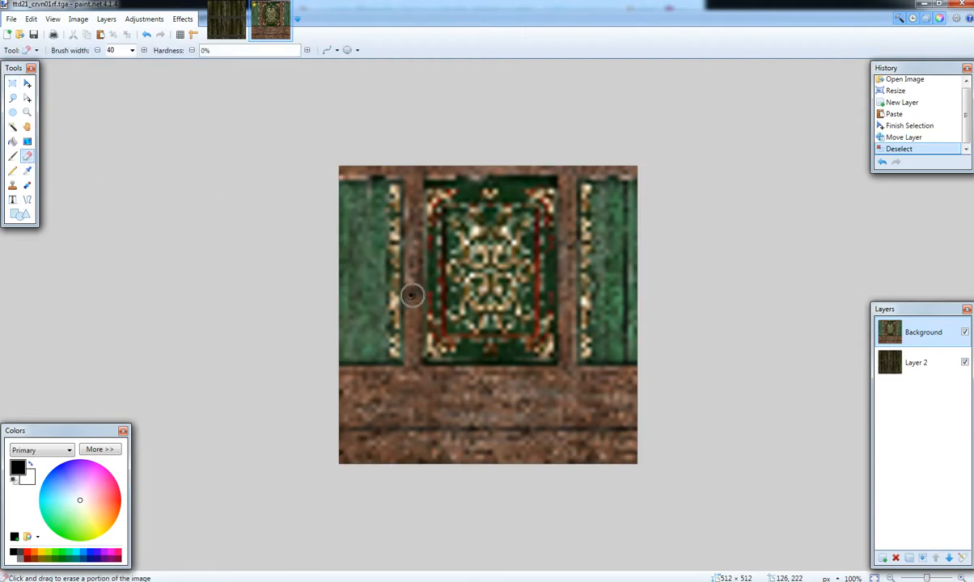
drag(412, 296, 411, 153)
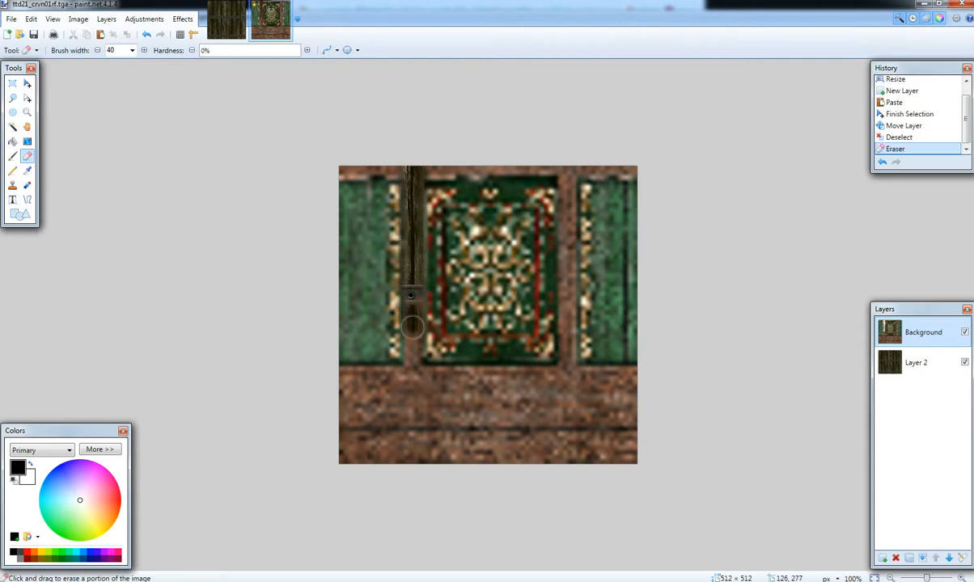
drag(412, 326, 413, 358)
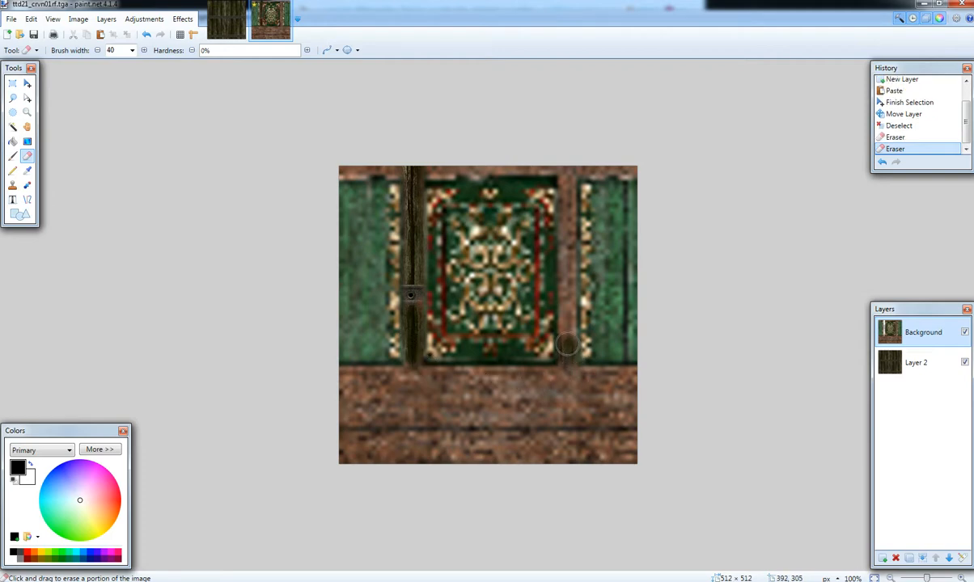
drag(567, 344, 571, 164)
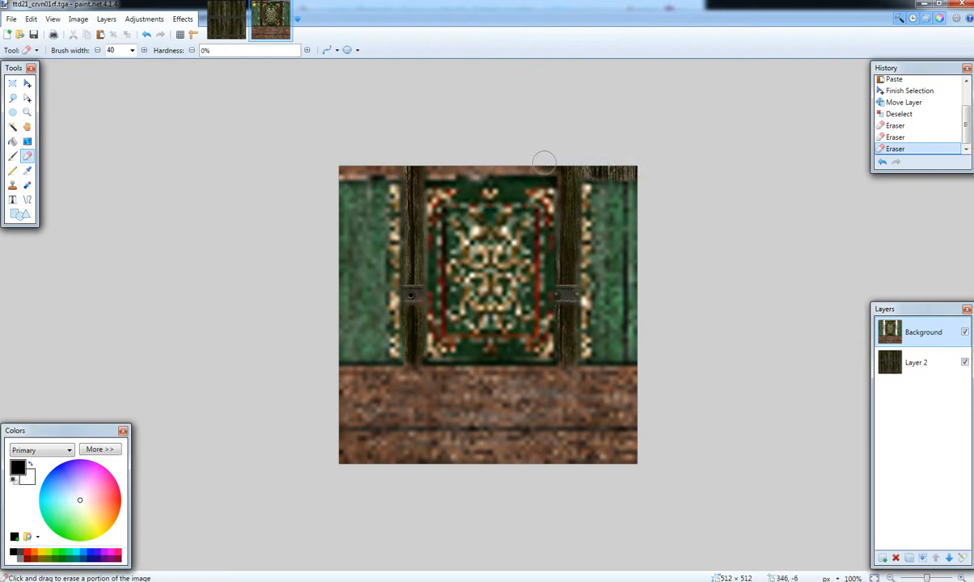
Erase the remaining brown wood along the texture's upper edge and in the whole area below the green panels.
drag(544, 162, 381, 168)
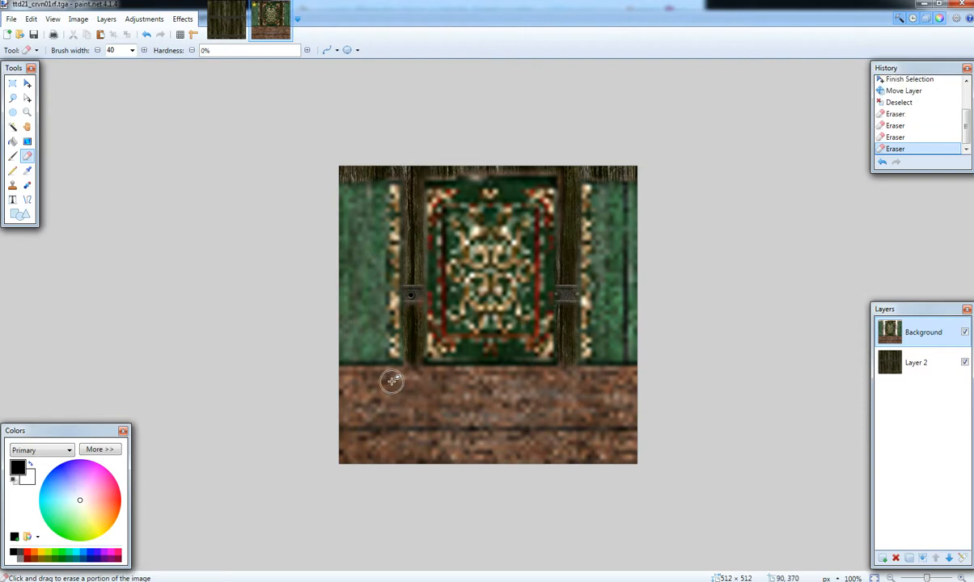
mouse_move(377, 378)
mouse_down()
mouse_move(346, 378)
mouse_move(406, 379)
mouse_move(345, 376)
mouse_move(653, 381)
mouse_up()
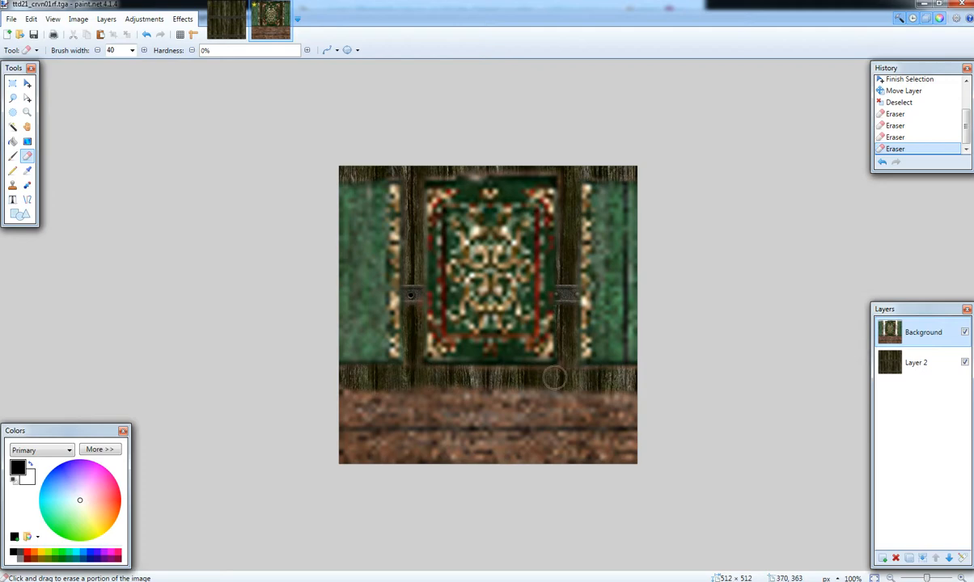
mouse_move(553, 381)
mouse_down()
mouse_move(631, 396)
mouse_move(602, 410)
mouse_move(627, 420)
mouse_move(629, 453)
mouse_move(333, 459)
mouse_move(459, 433)
mouse_move(618, 429)
mouse_move(533, 438)
mouse_move(600, 403)
mouse_move(569, 401)
mouse_move(356, 398)
mouse_move(343, 406)
mouse_move(345, 424)
mouse_move(553, 414)
mouse_move(337, 416)
mouse_move(339, 397)
mouse_move(353, 393)
mouse_move(579, 433)
mouse_move(523, 445)
mouse_move(326, 441)
mouse_move(347, 422)
mouse_move(419, 402)
mouse_move(528, 391)
mouse_move(381, 386)
mouse_move(510, 379)
mouse_move(414, 377)
mouse_move(650, 380)
mouse_move(588, 433)
mouse_move(461, 410)
mouse_move(361, 416)
mouse_up()
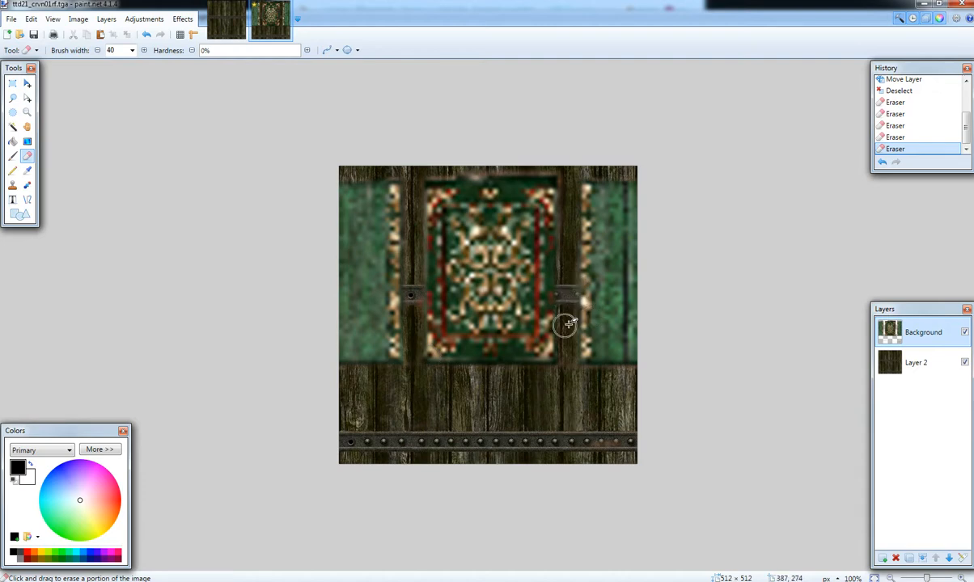
Select all of Layer 2 and move its pixels up to 0, -206, aligning the lower metal band with the texture's upper edge.
click(895, 372)
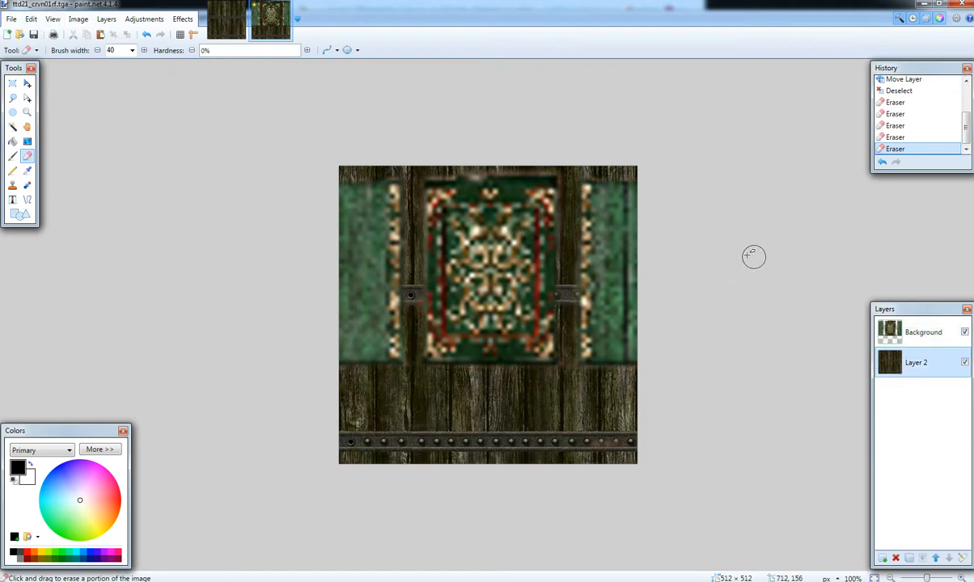
click(965, 363)
click(964, 364)
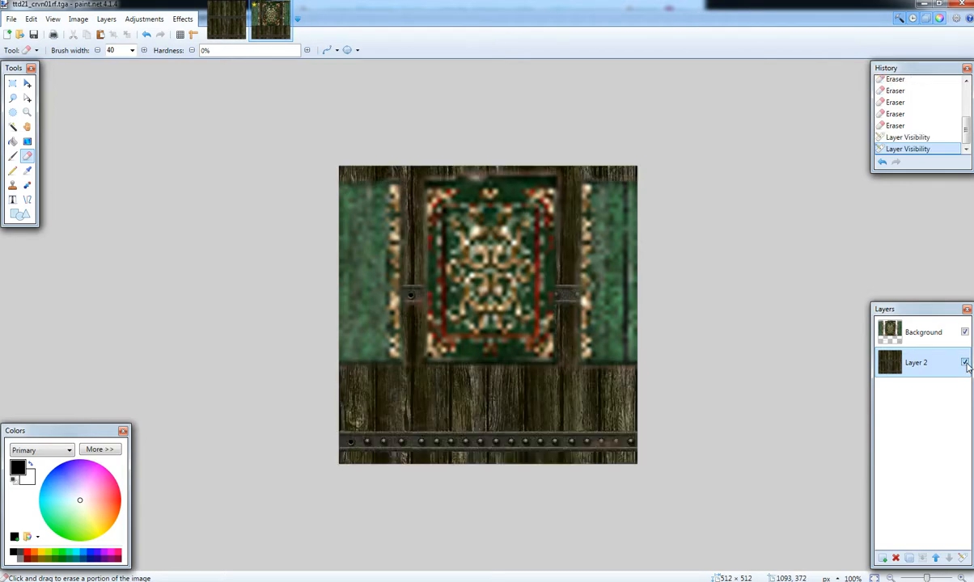
click(31, 18)
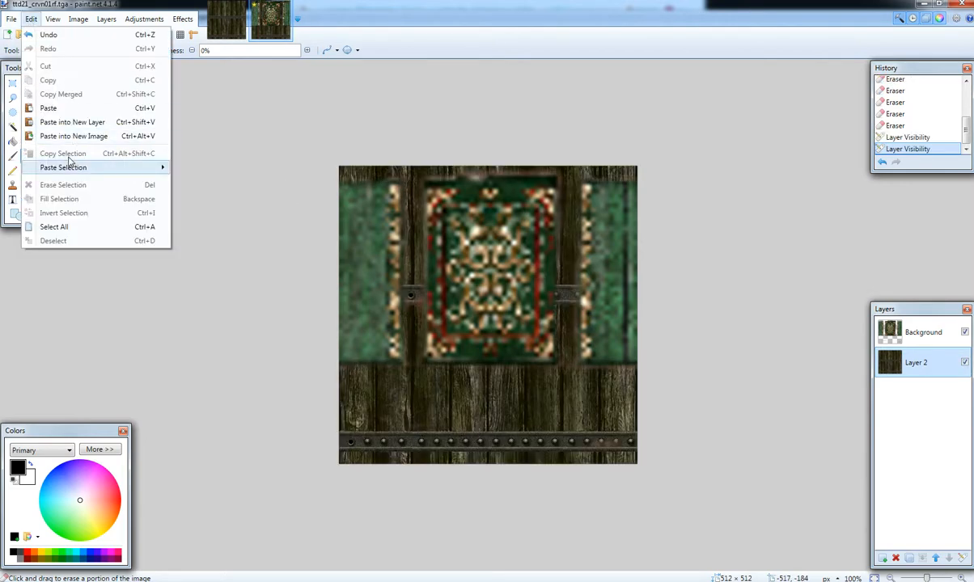
click(65, 227)
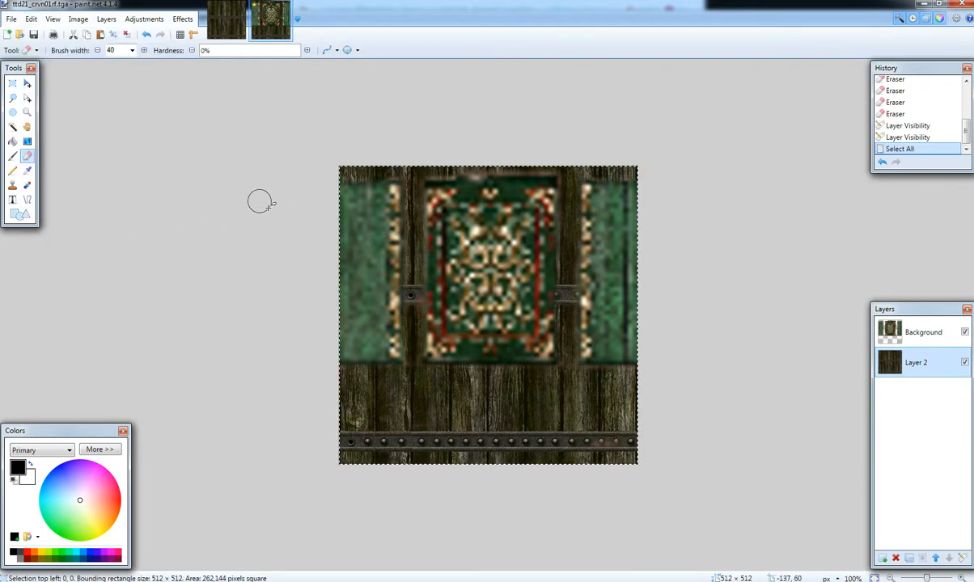
click(27, 84)
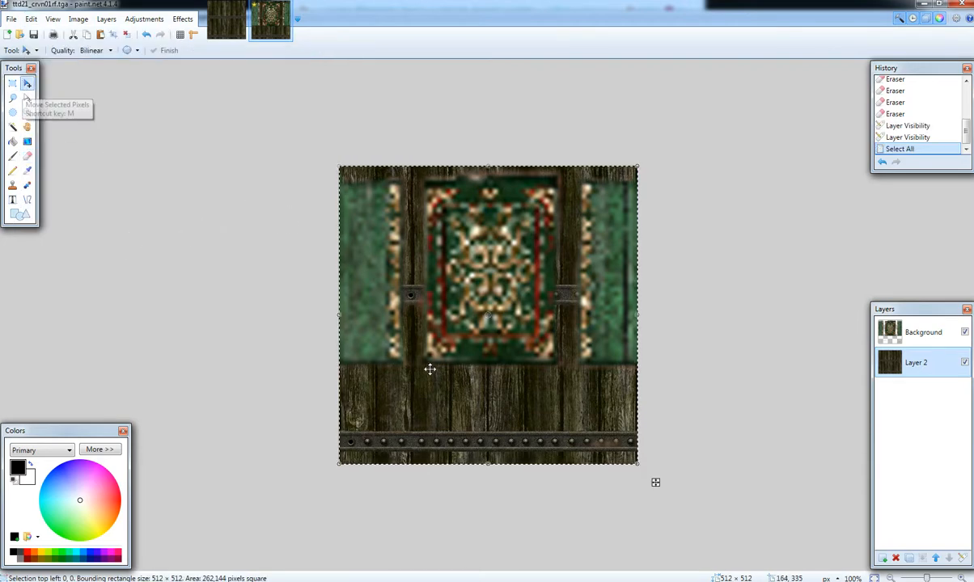
drag(426, 376, 425, 409)
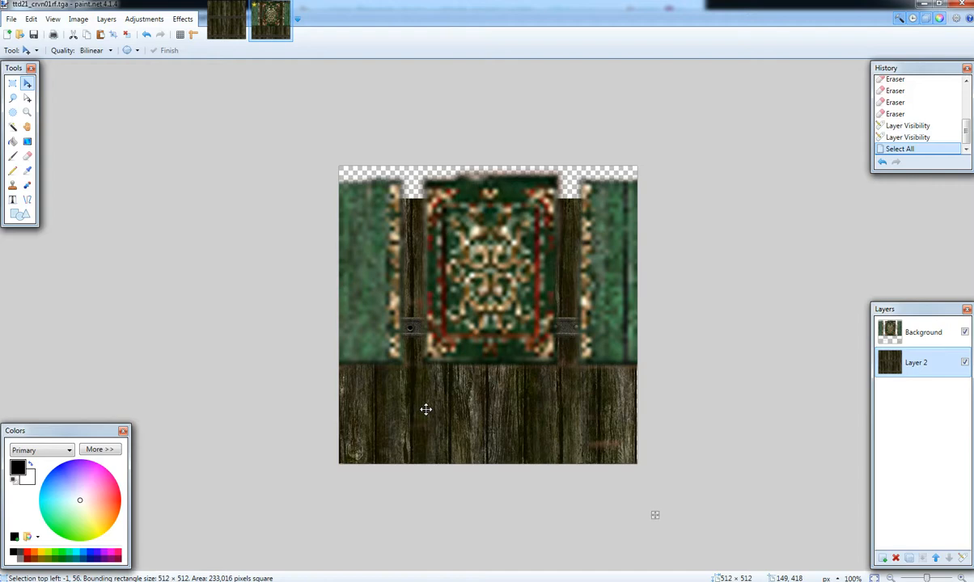
drag(425, 409, 413, 458)
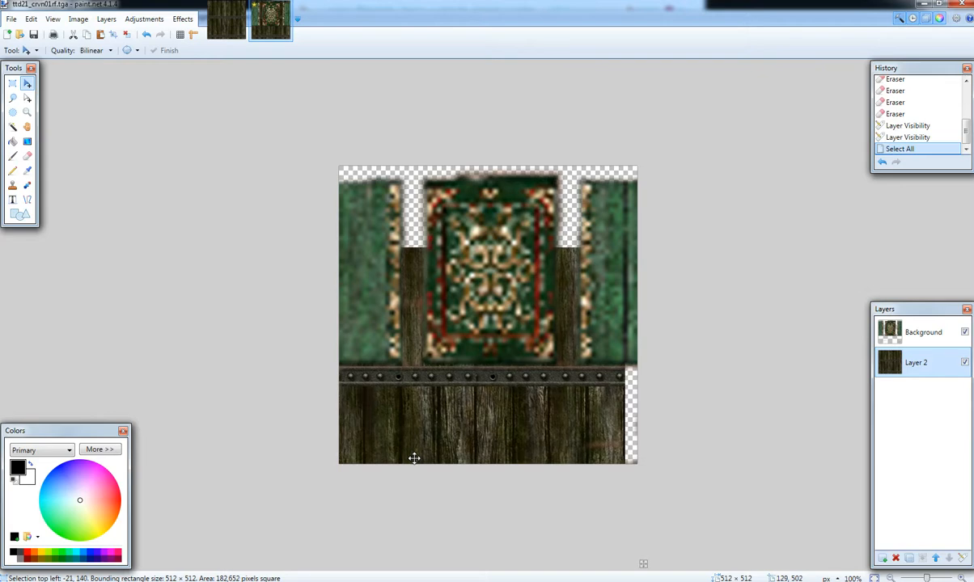
drag(414, 459, 425, 257)
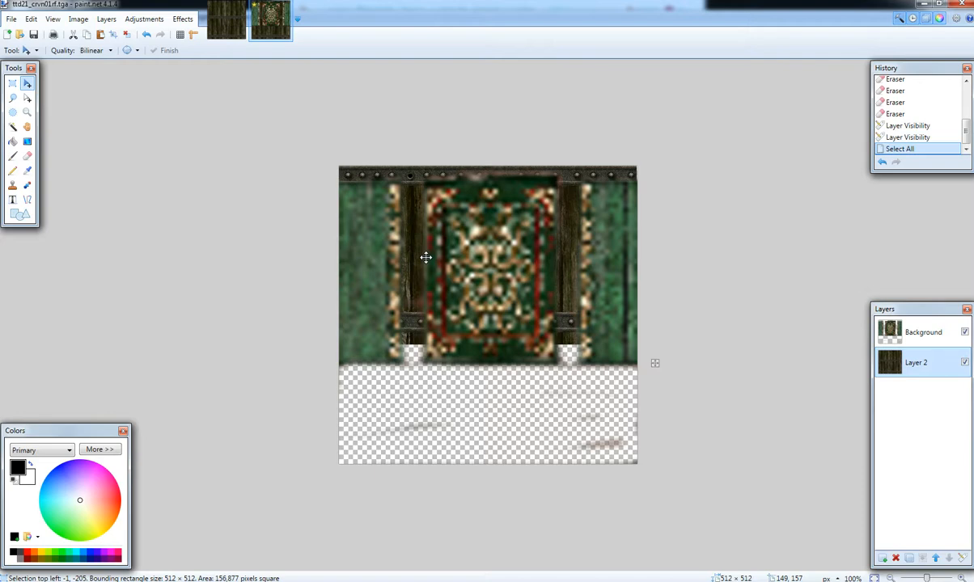
drag(426, 257, 426, 257)
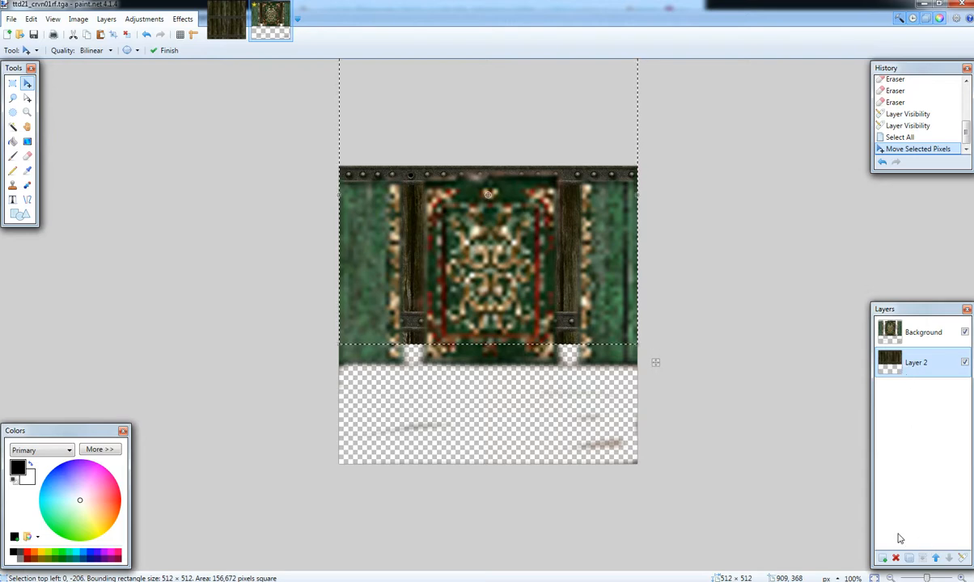
Add a new layer beneath Layer 2, paste the planks into it and move them to 0, -116, with the metal band directly under the green panels.
click(882, 558)
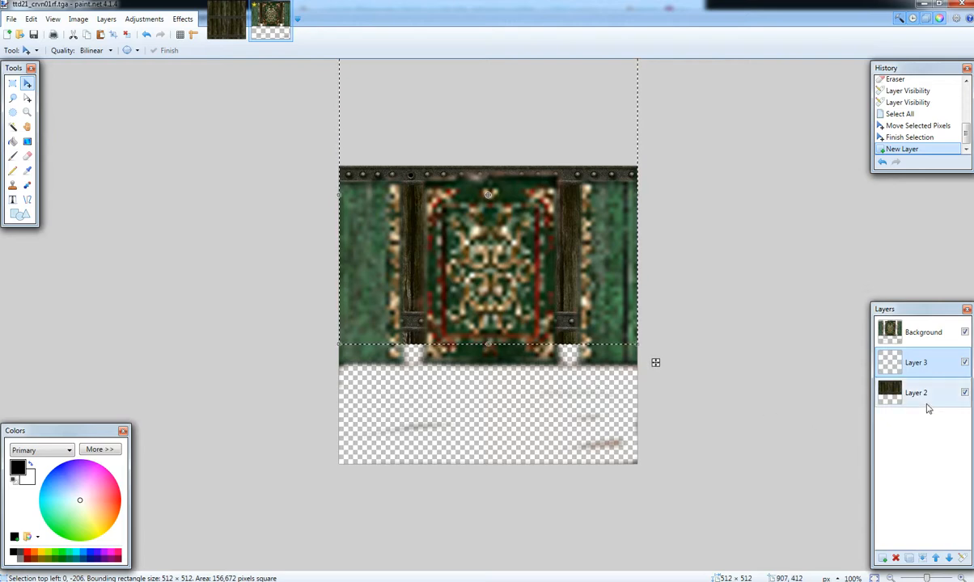
drag(898, 392, 899, 366)
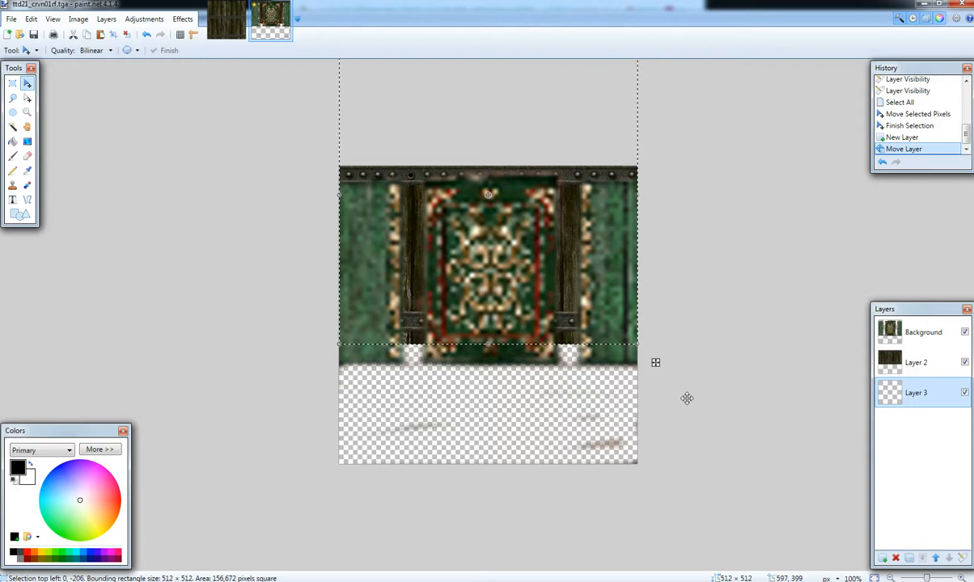
key(ctrl+v)
drag(462, 453, 463, 385)
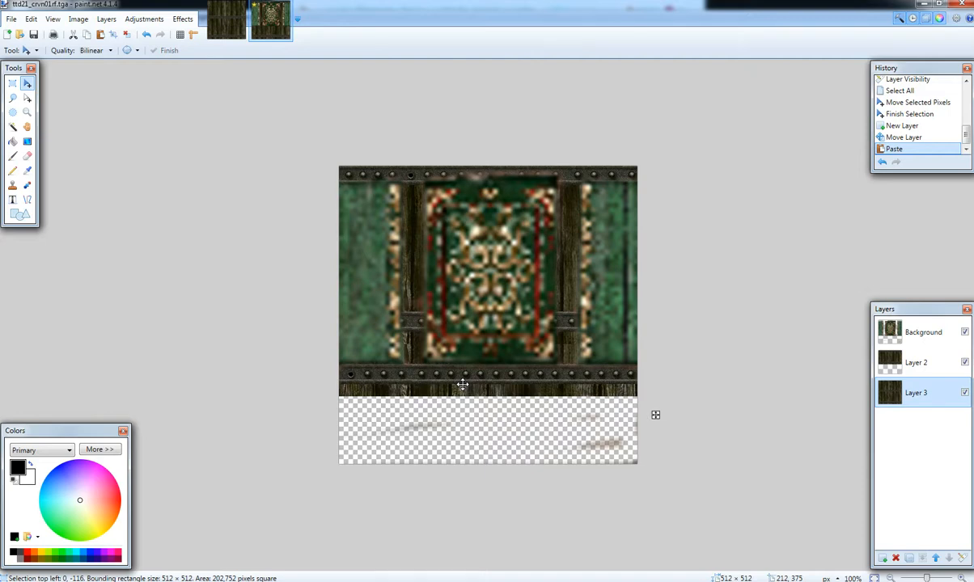
drag(462, 385, 462, 386)
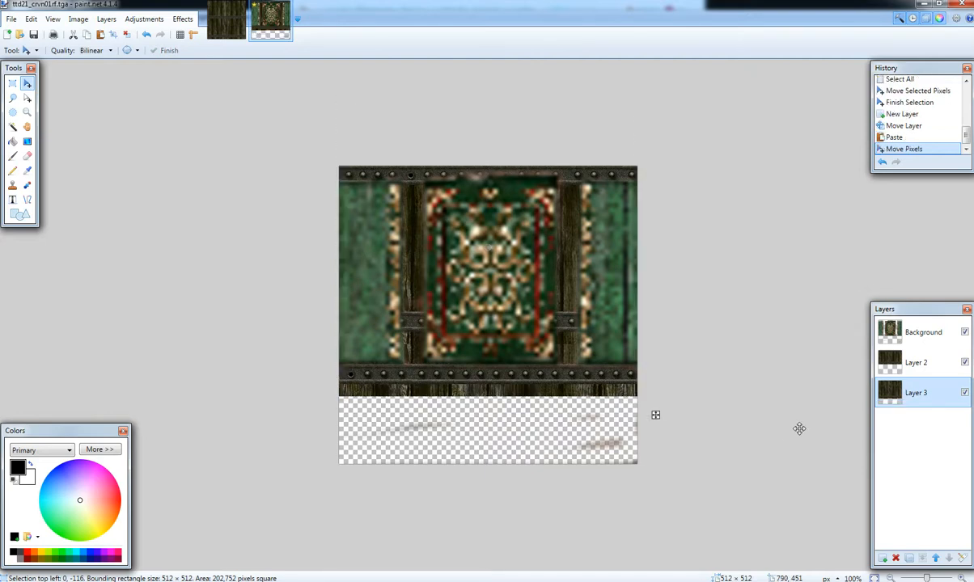
Clear the selection and erase the metal bracket pieces crossing both vertical posts on Layer 2.
click(904, 366)
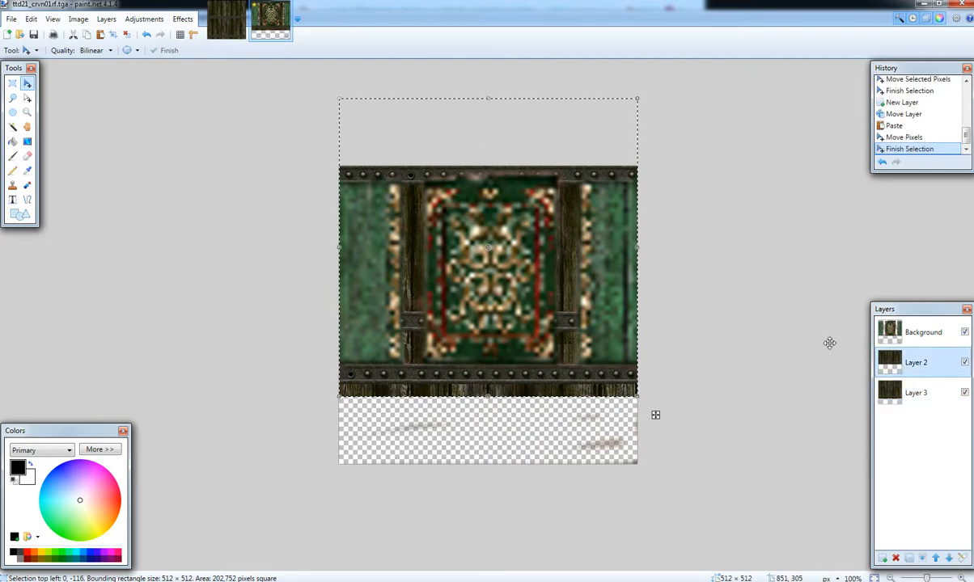
click(13, 85)
key(ctrl+d)
click(27, 156)
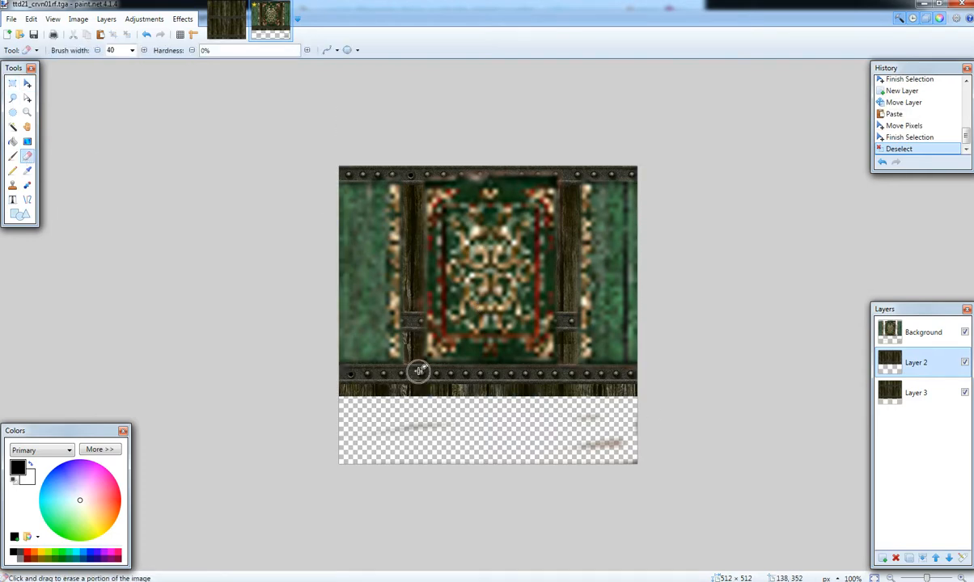
click(390, 300)
click(390, 302)
click(388, 302)
click(388, 299)
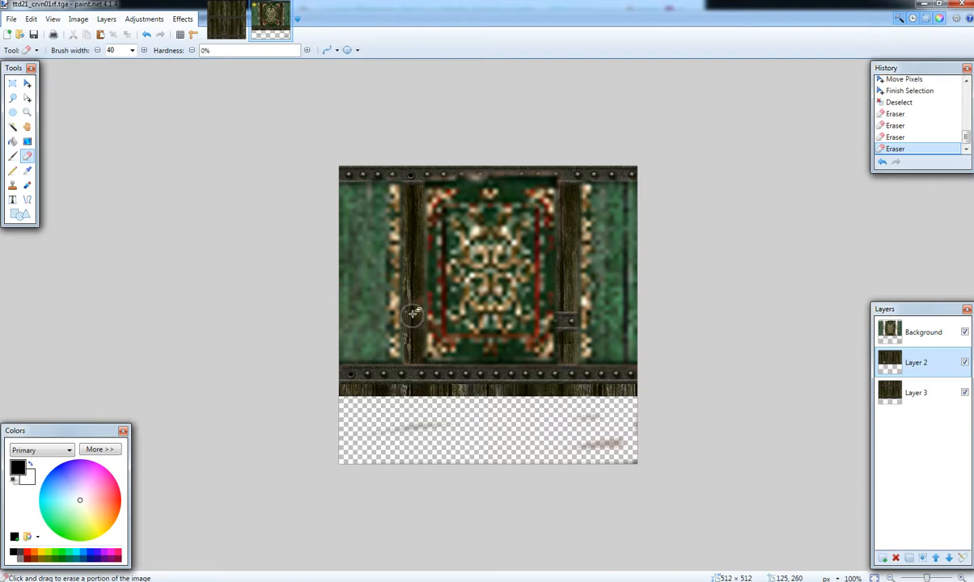
click(389, 299)
click(413, 322)
click(566, 320)
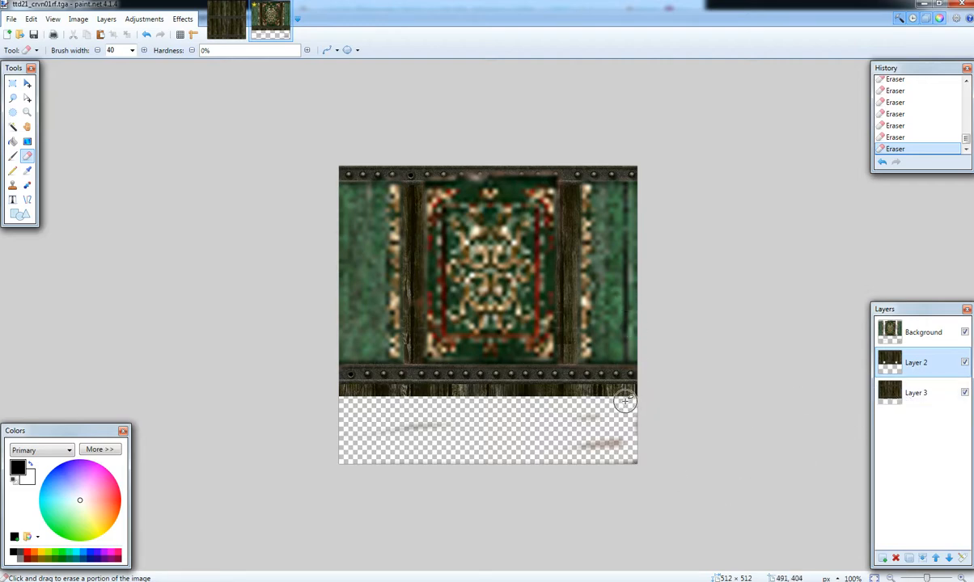
Erase the plank strip under the lower metal band on Layer 3 and the leftover brown smudges on the Background layer.
click(896, 394)
mouse_move(621, 403)
mouse_down()
mouse_move(591, 399)
mouse_move(618, 400)
mouse_move(341, 398)
mouse_move(456, 399)
mouse_up()
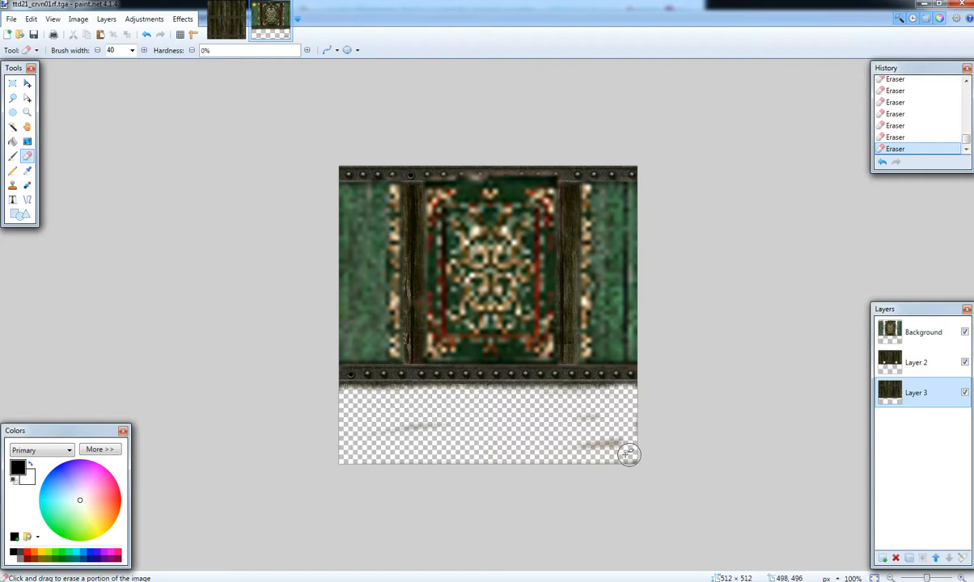
click(900, 373)
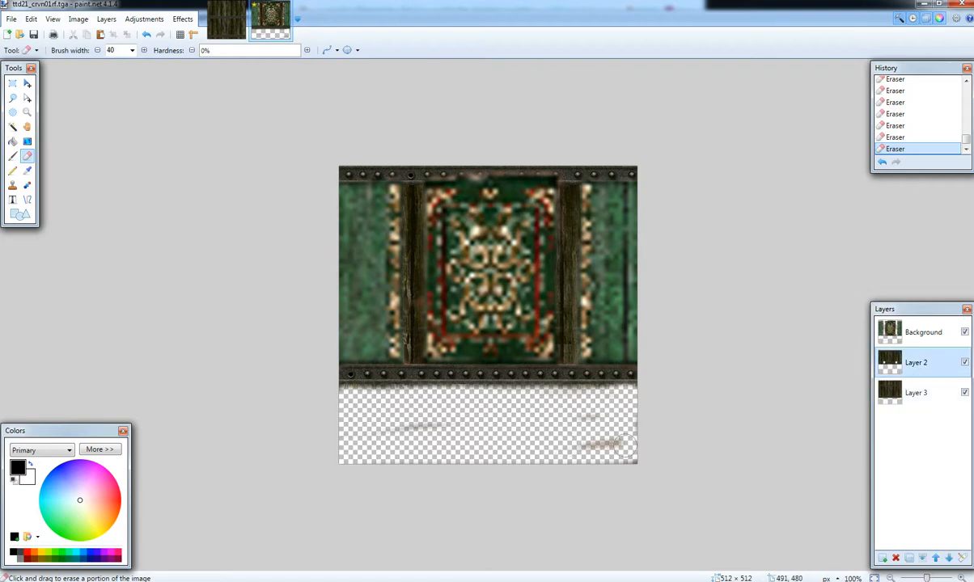
click(910, 333)
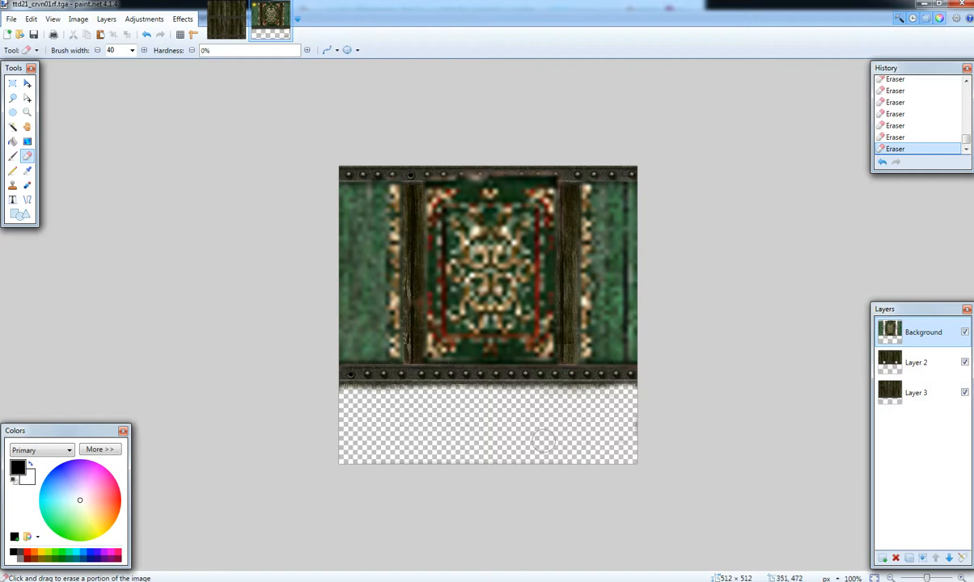
click(906, 392)
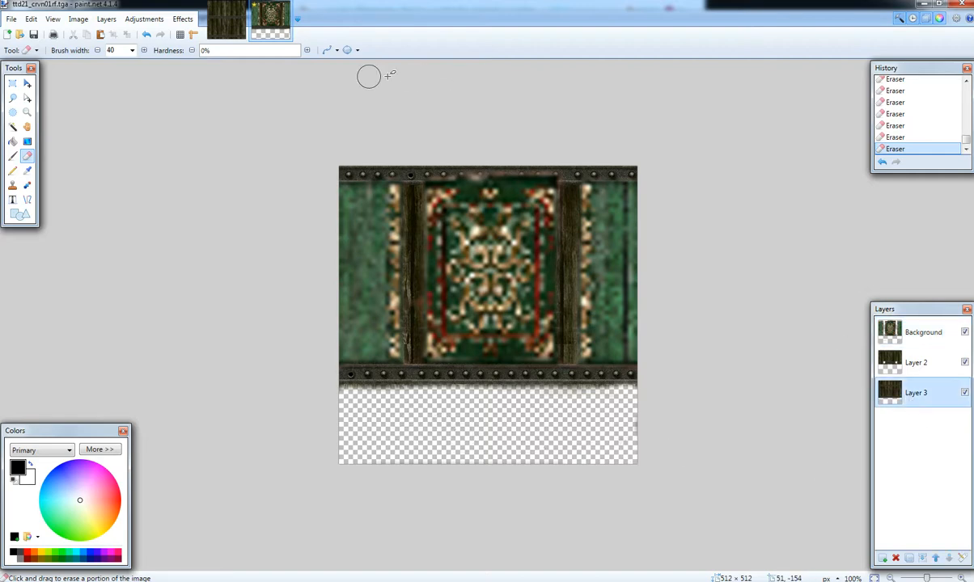
Rotate the ttd21_crvn01u plank image 90° clockwise, then select and copy all of it.
click(11, 19)
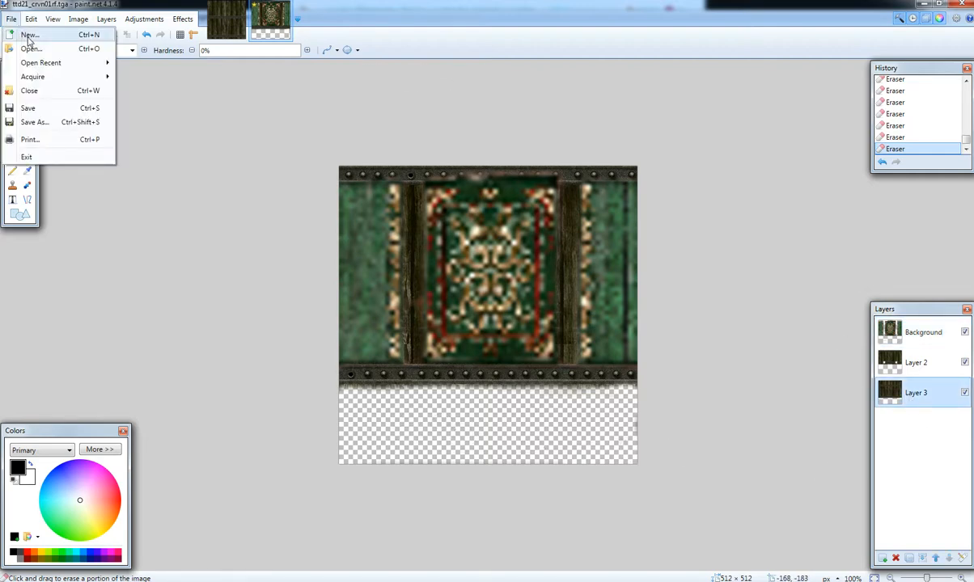
click(226, 20)
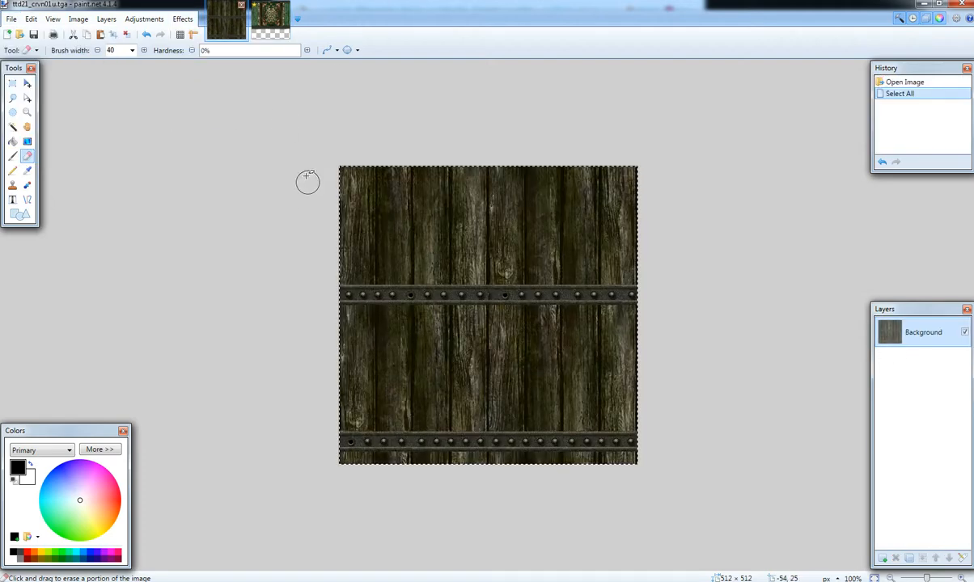
click(78, 19)
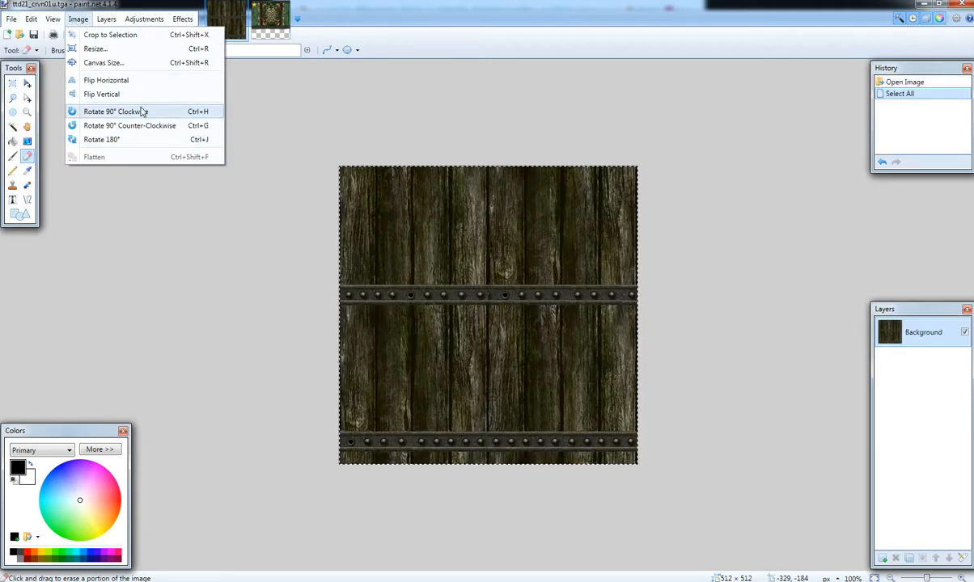
click(115, 111)
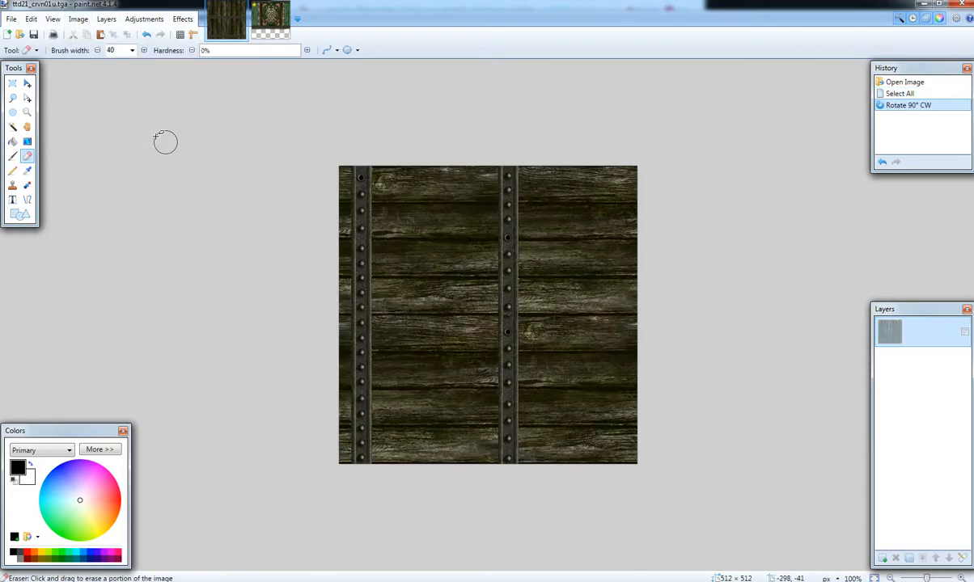
click(12, 20)
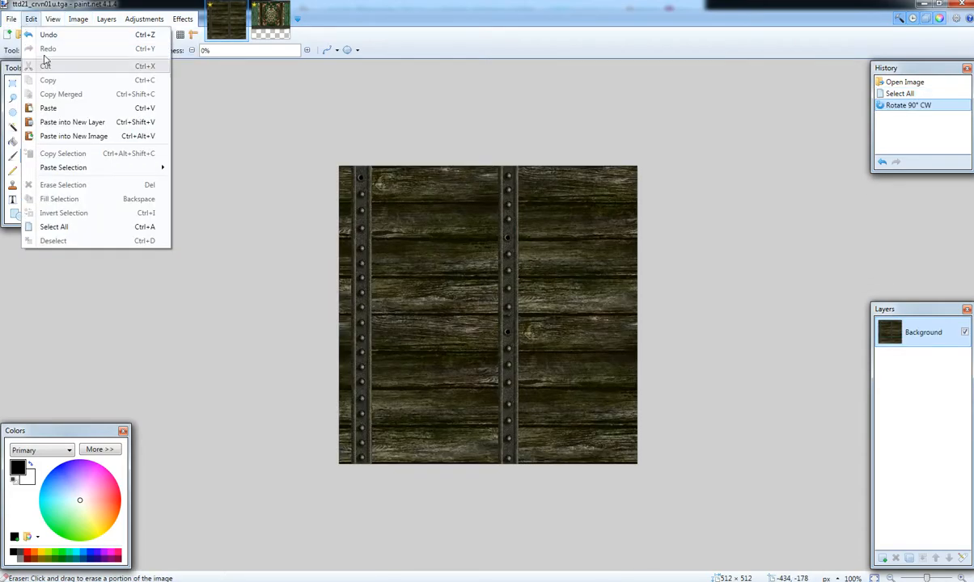
click(64, 214)
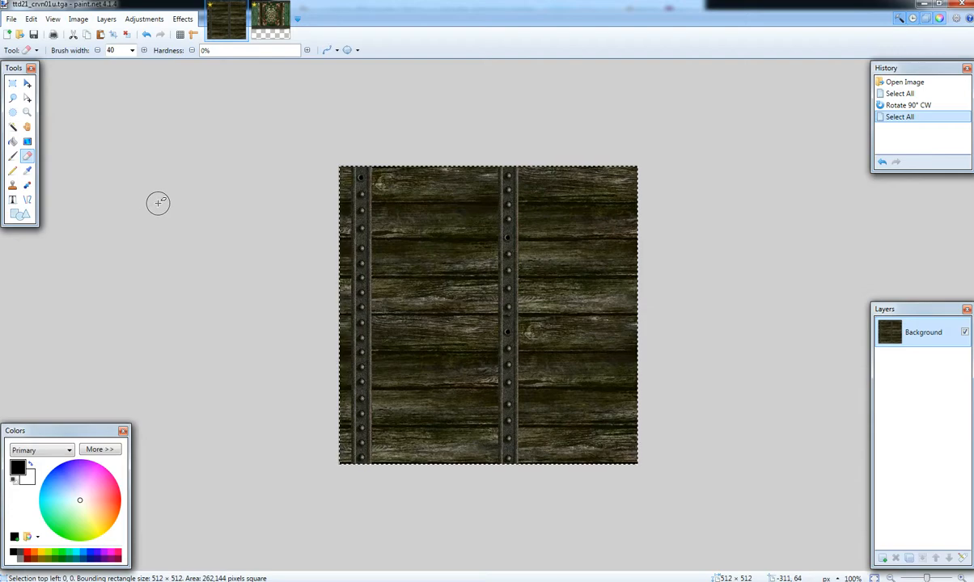
Add a layer beneath Layer 3 in ttd21_crvn01rf, paste the horizontal planks into it and move them to -57, 11.
click(270, 18)
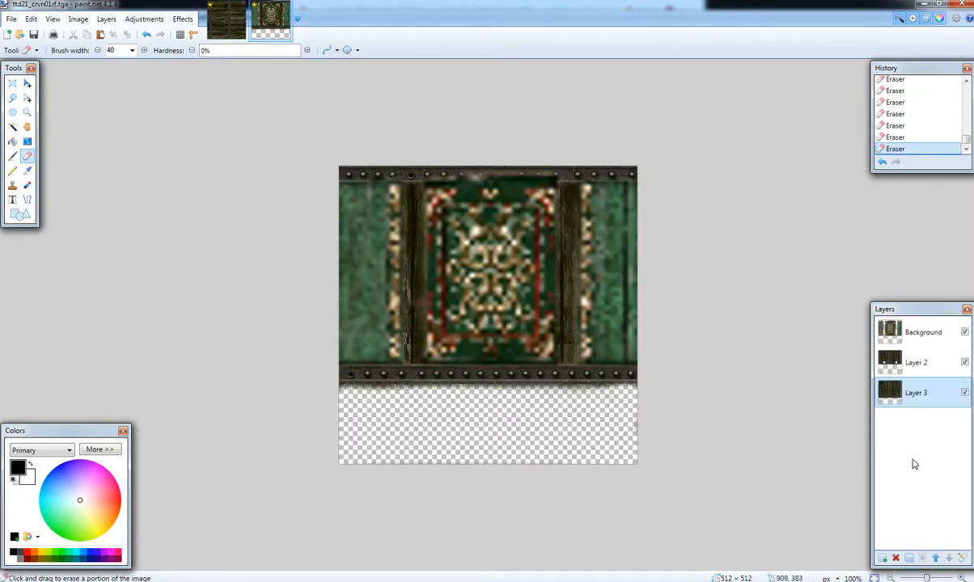
click(888, 560)
drag(910, 393, 887, 429)
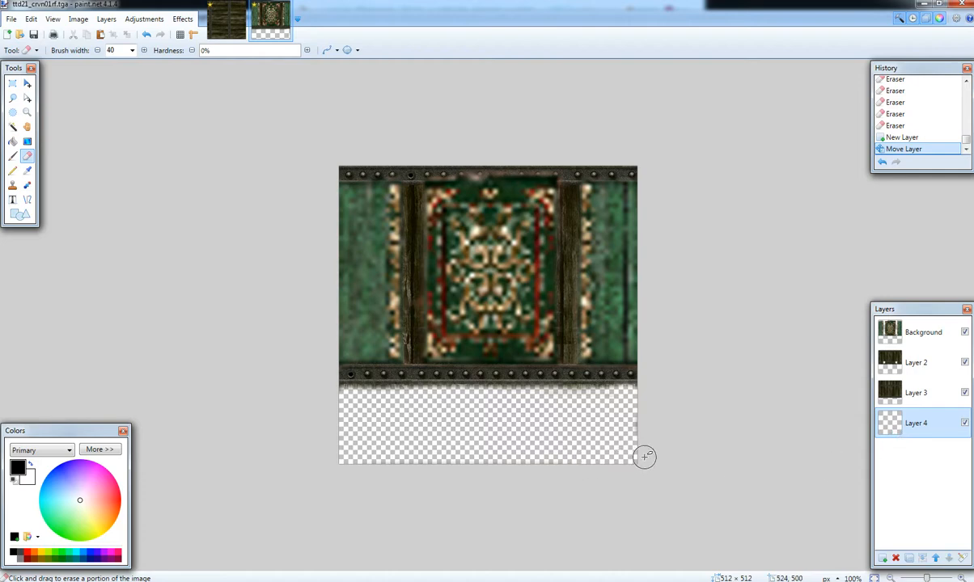
key(ctrl+v)
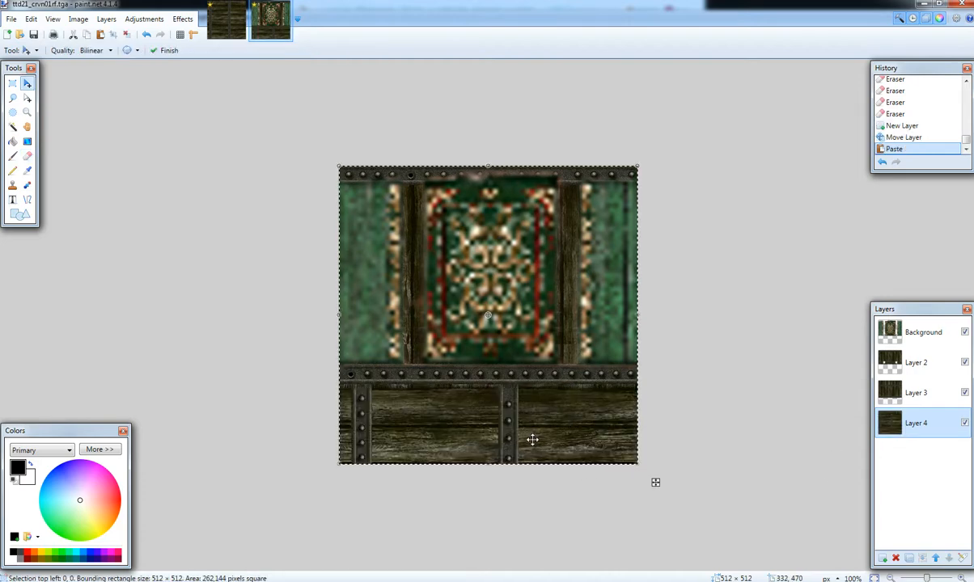
drag(513, 437, 480, 444)
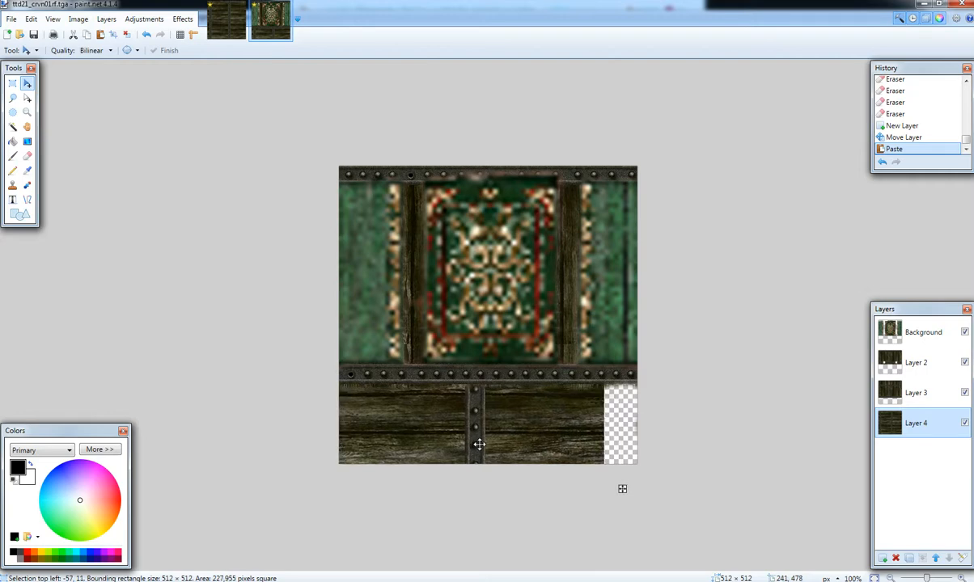
drag(480, 444, 478, 445)
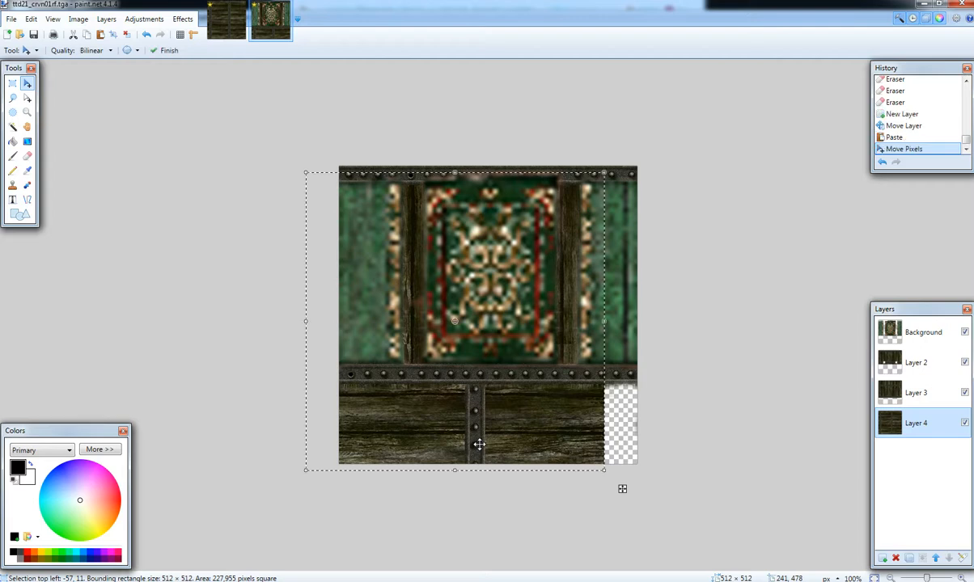
Add a layer beneath Layer 4, paste the horizontal planks again and move them to 97, 12 to fill the remaining gap.
click(884, 562)
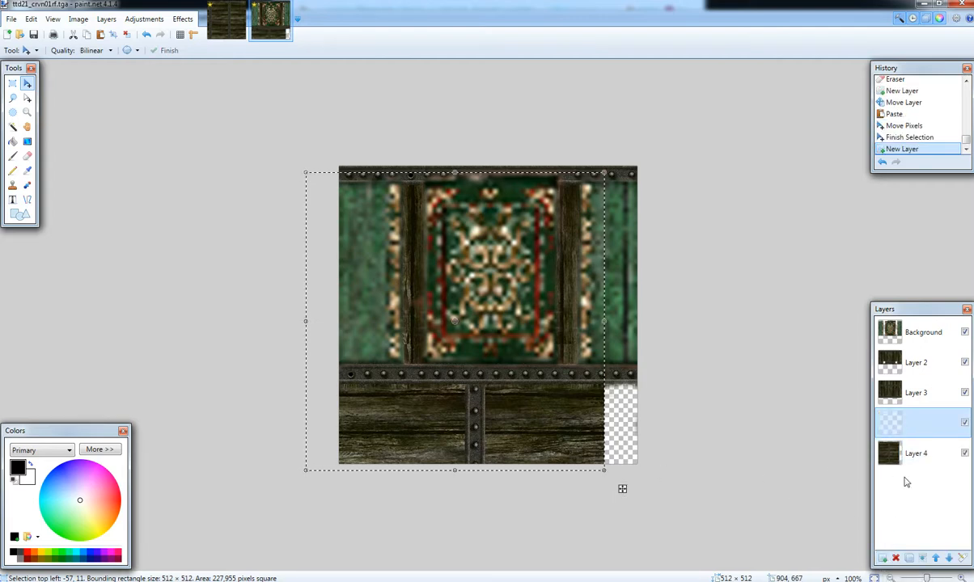
drag(908, 427, 899, 466)
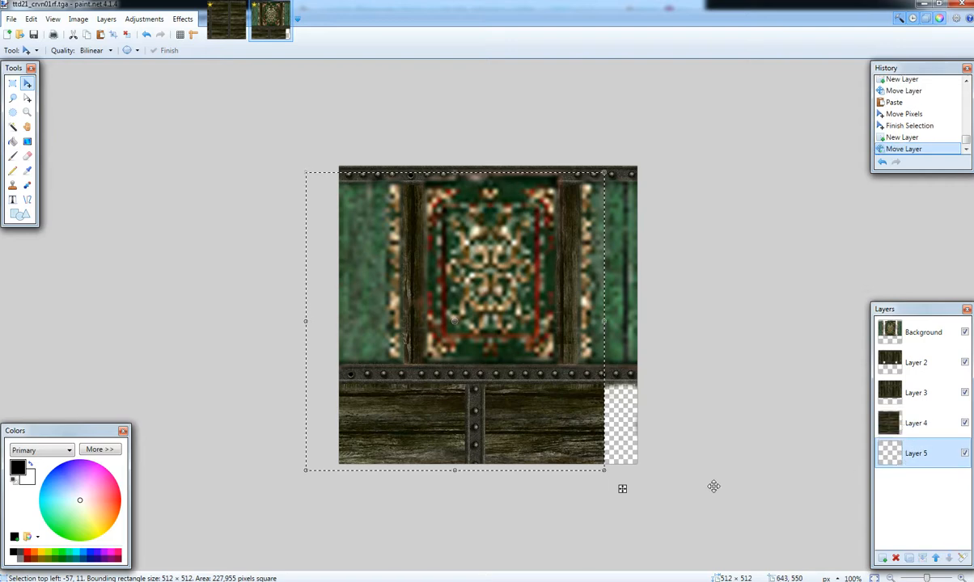
key(ctrl+v)
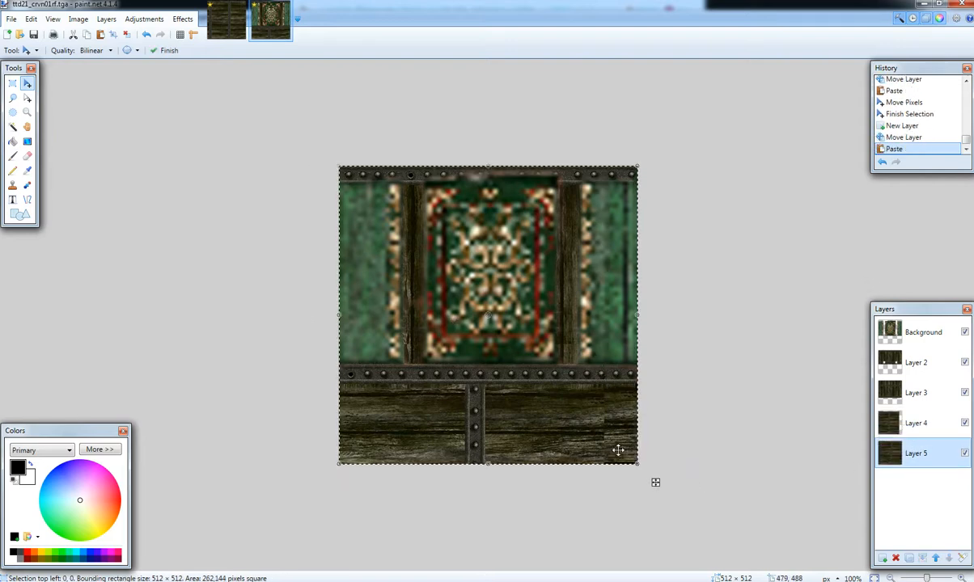
drag(623, 447, 670, 454)
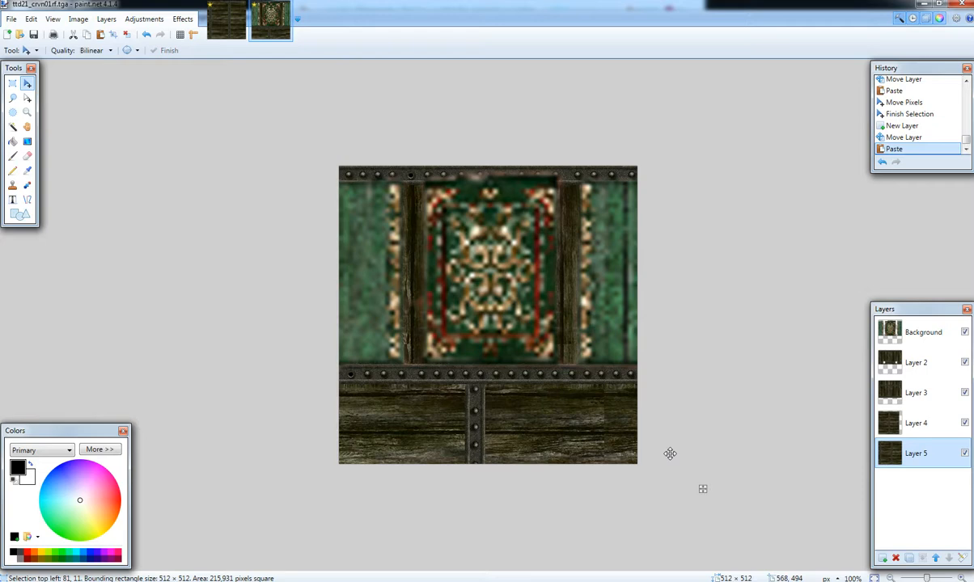
drag(670, 453, 685, 455)
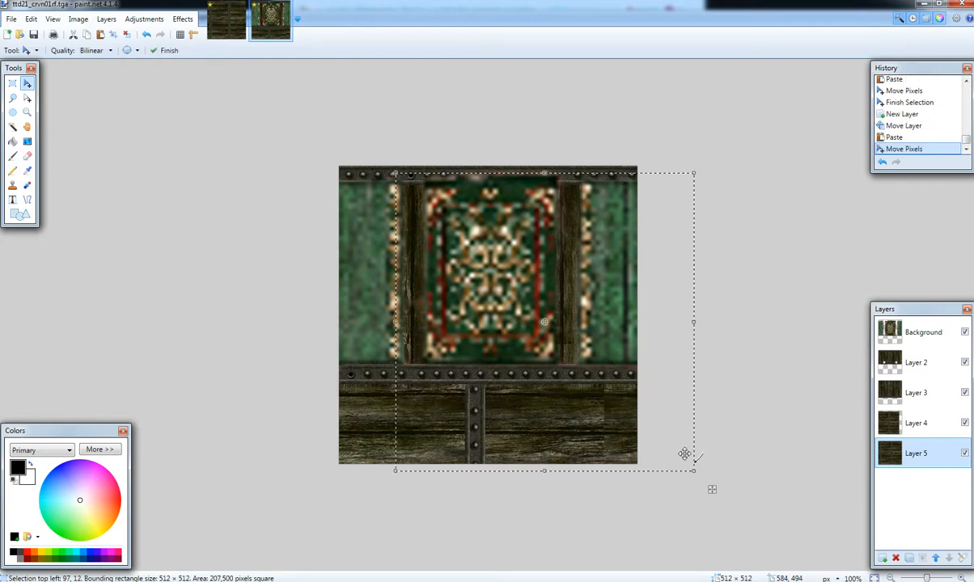
Clear the selection and erase the vertical metal band and the visible plank seam on Layer 4.
click(914, 423)
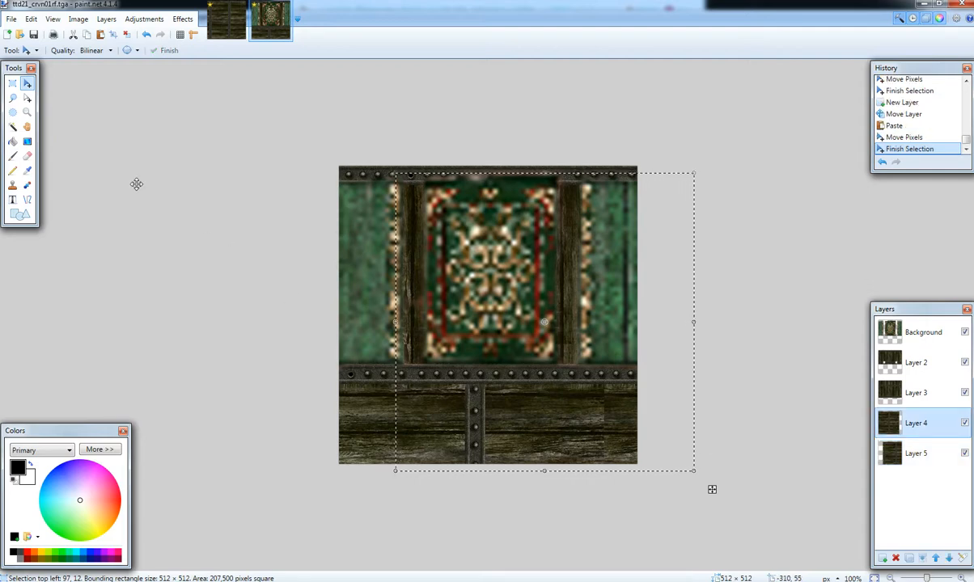
click(12, 83)
click(99, 132)
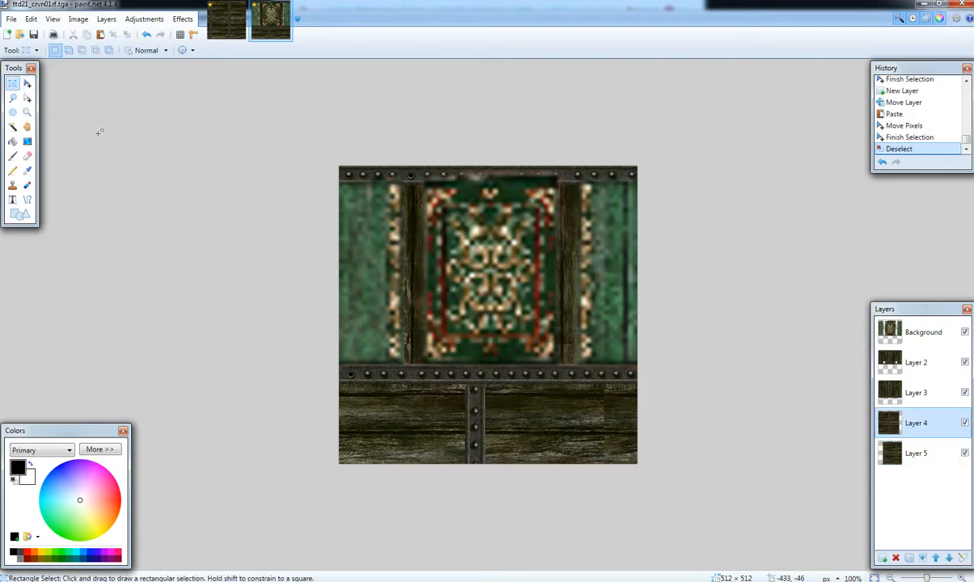
click(27, 156)
click(474, 404)
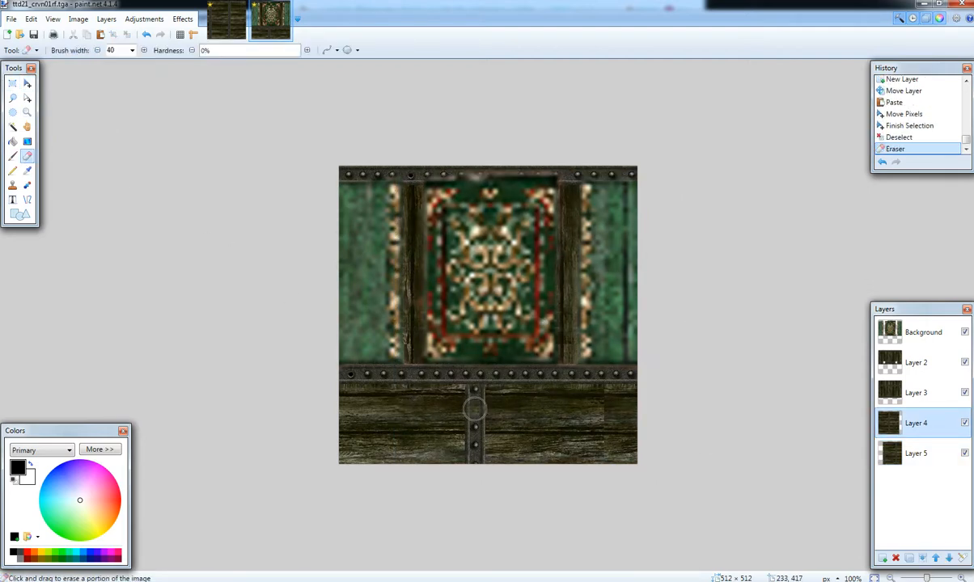
click(472, 415)
click(472, 432)
click(473, 442)
mouse_move(472, 445)
mouse_down()
mouse_move(473, 458)
mouse_move(474, 450)
mouse_up()
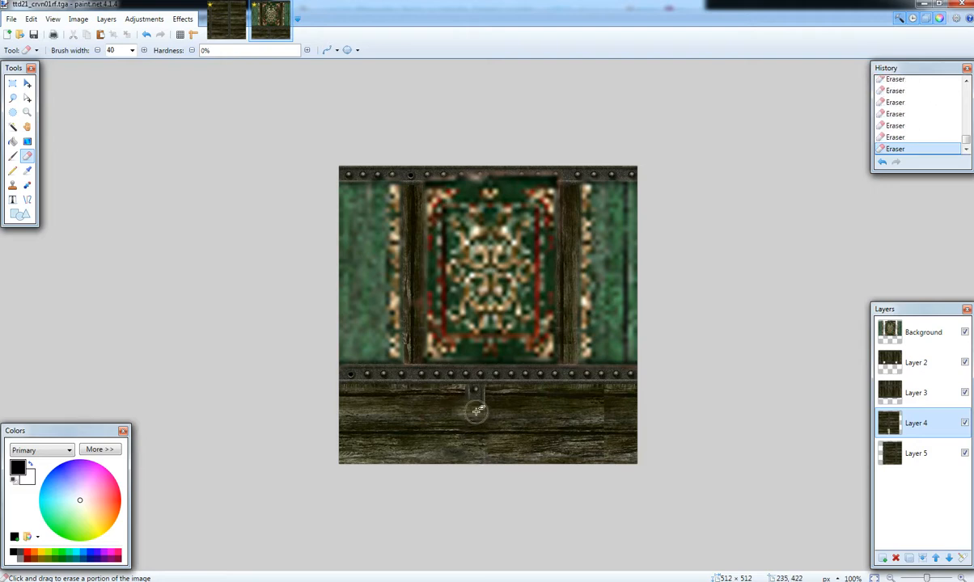
drag(477, 411, 450, 411)
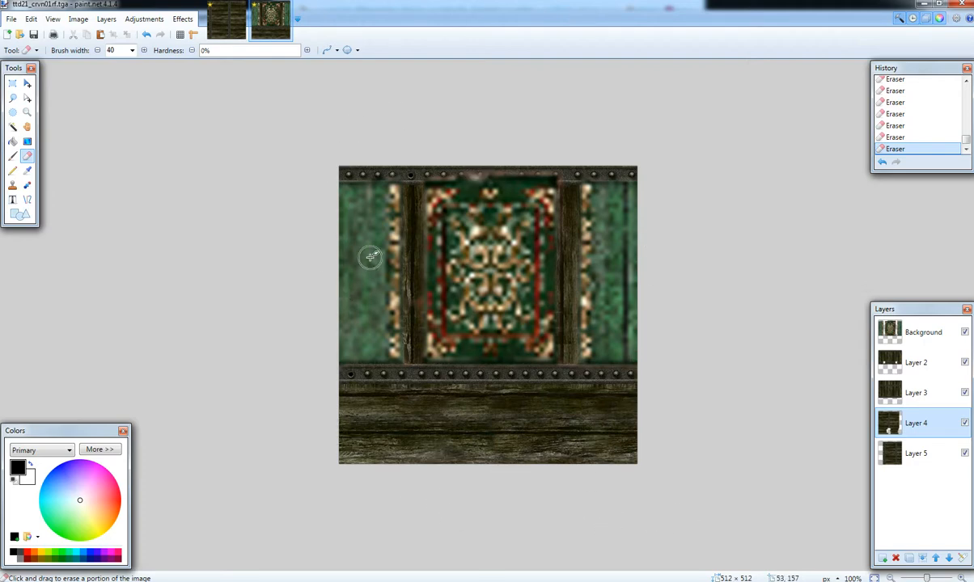
Flatten all layers of the ttd21_crvn01rf texture into one.
click(106, 19)
mouse_move(78, 19)
click(109, 155)
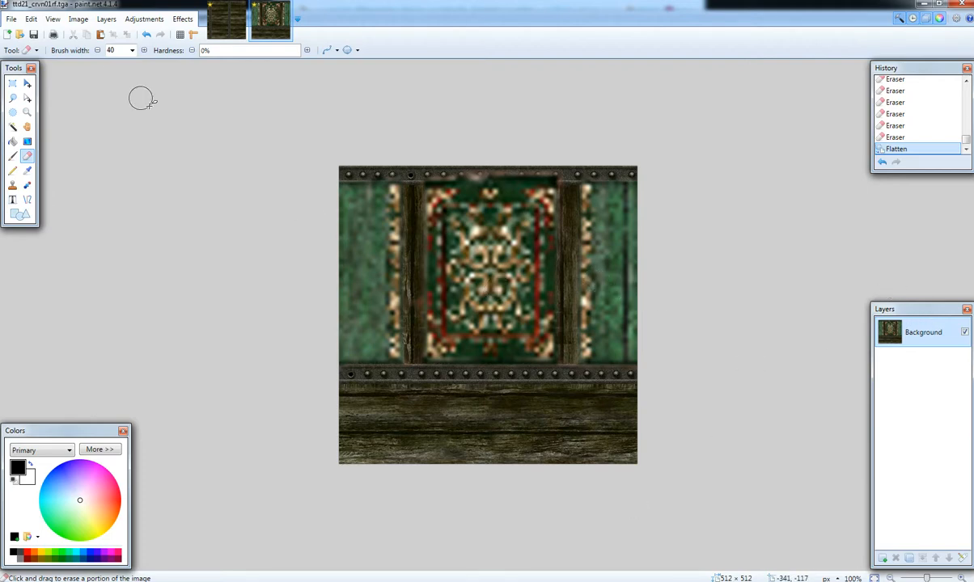
Save the texture as ttd21_crvn01rf in TGA format in the Desktop's Test folder, with auto-detected bit depth and RLE compression.
click(11, 19)
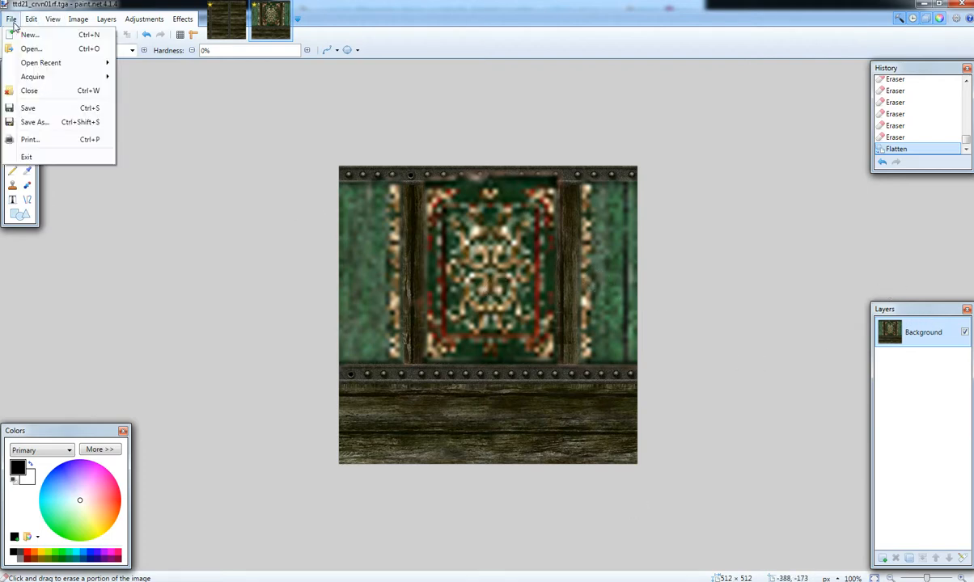
click(34, 122)
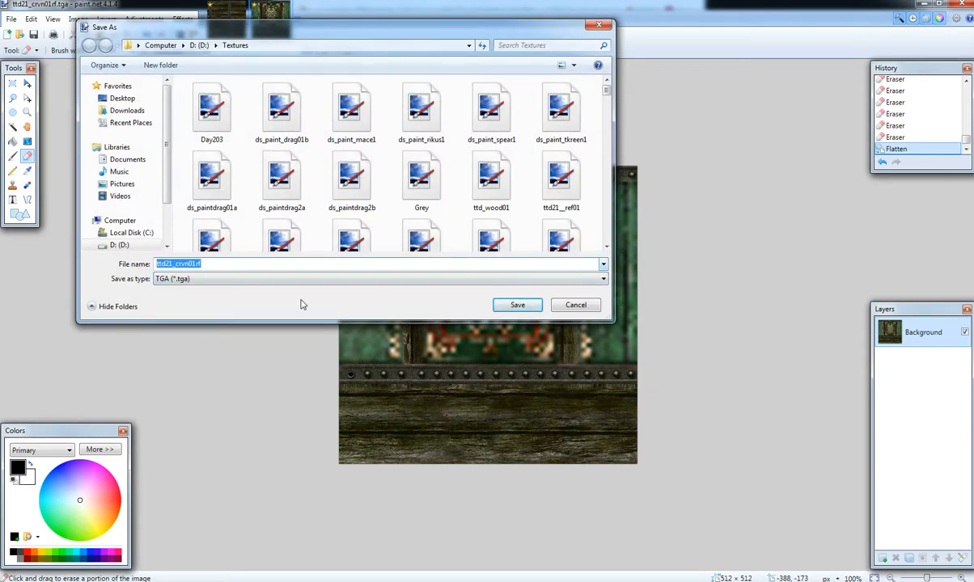
scroll(158, 167, down, 2)
scroll(159, 169, up, 2)
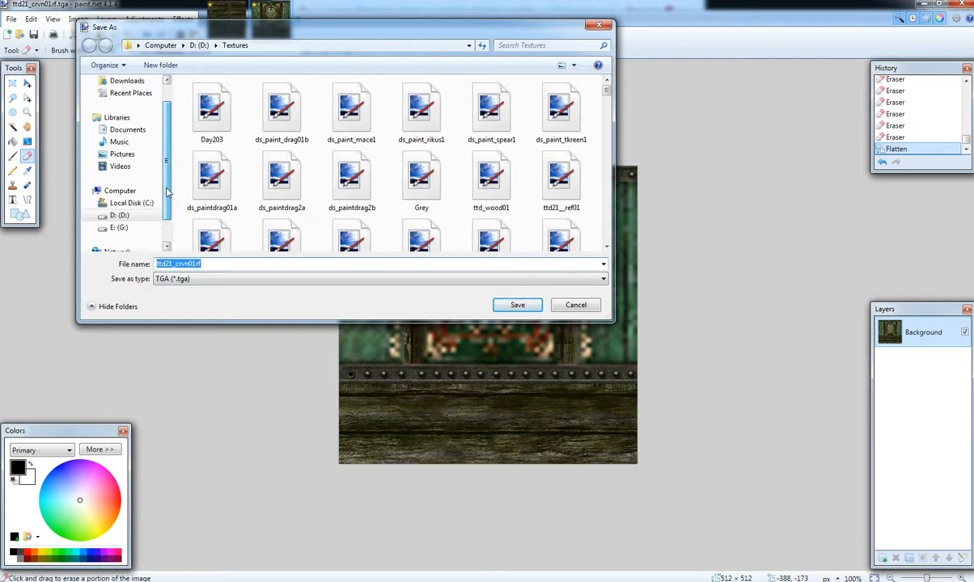
click(122, 98)
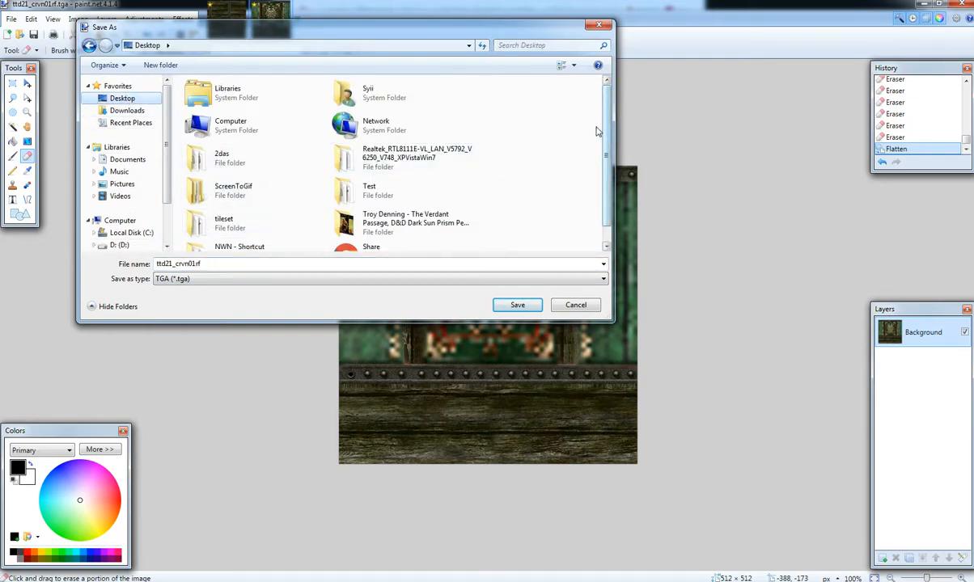
scroll(609, 132, down, 1)
scroll(609, 132, down, 1)
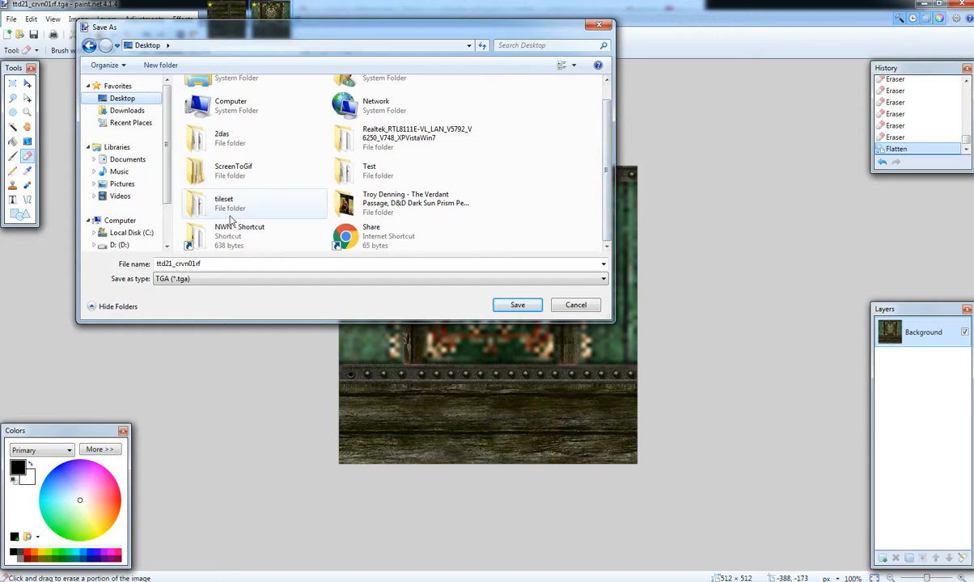
double_click(361, 178)
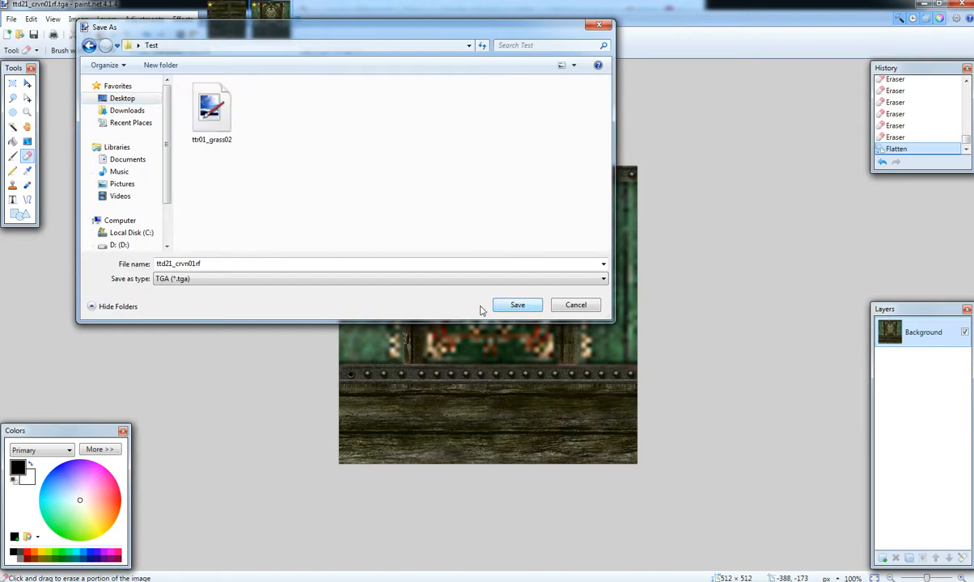
click(519, 307)
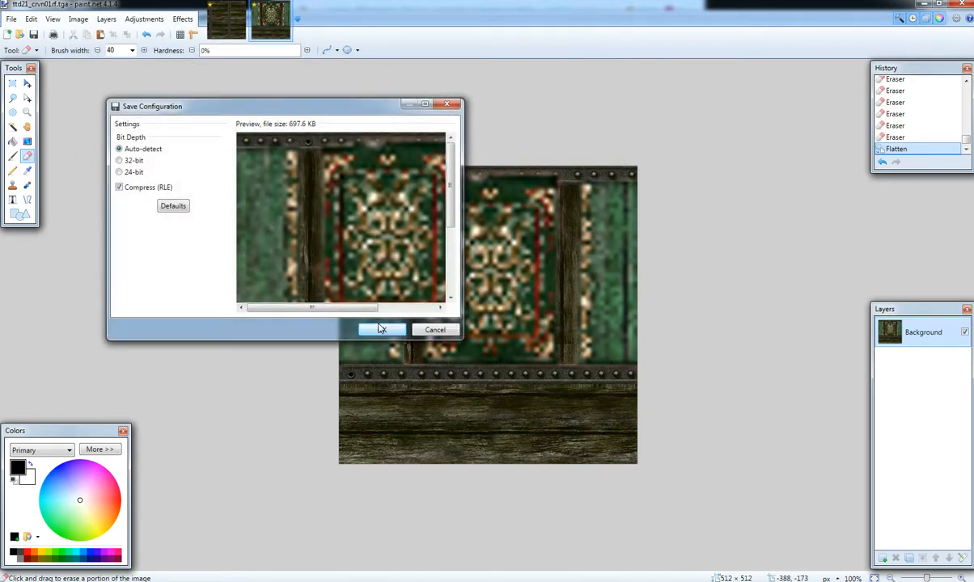
click(381, 331)
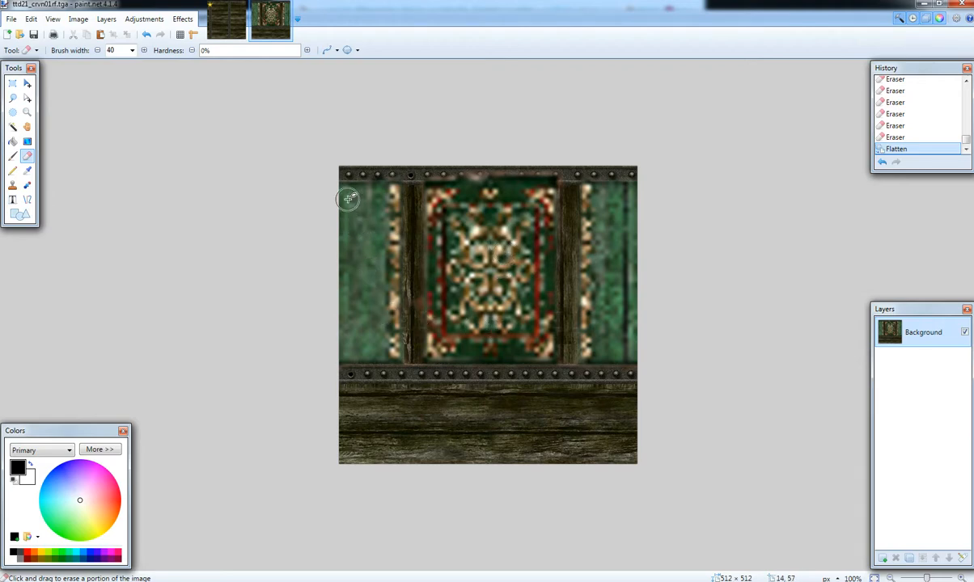
Select the green panel beside the left post, between the two metal bands, with a rectangle and erase it.
click(12, 84)
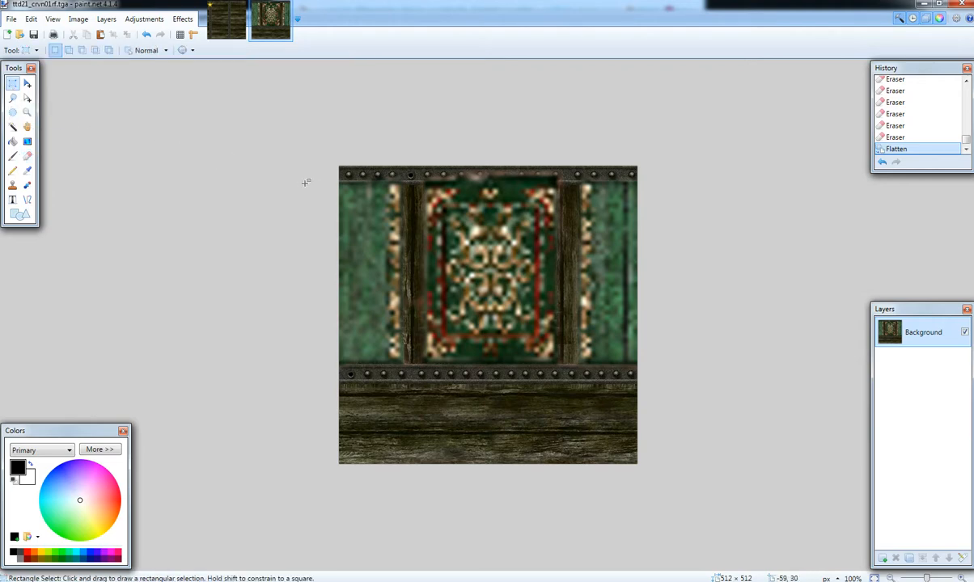
drag(334, 182, 400, 364)
key(Delete)
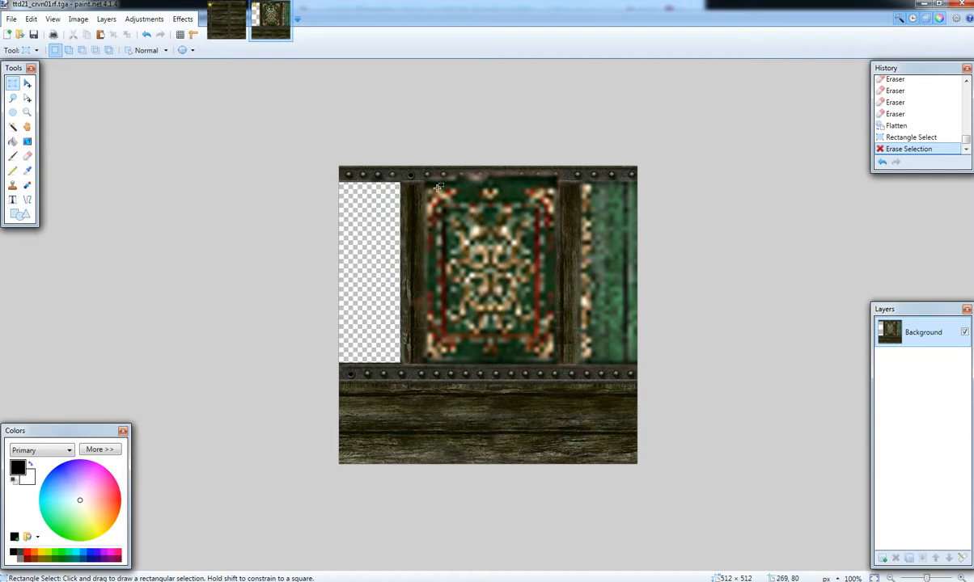
Try erasing the green at the upper edge of the ornate centre panel with a Magic Wand selection at 17% tolerance, and undo the erasure.
click(13, 127)
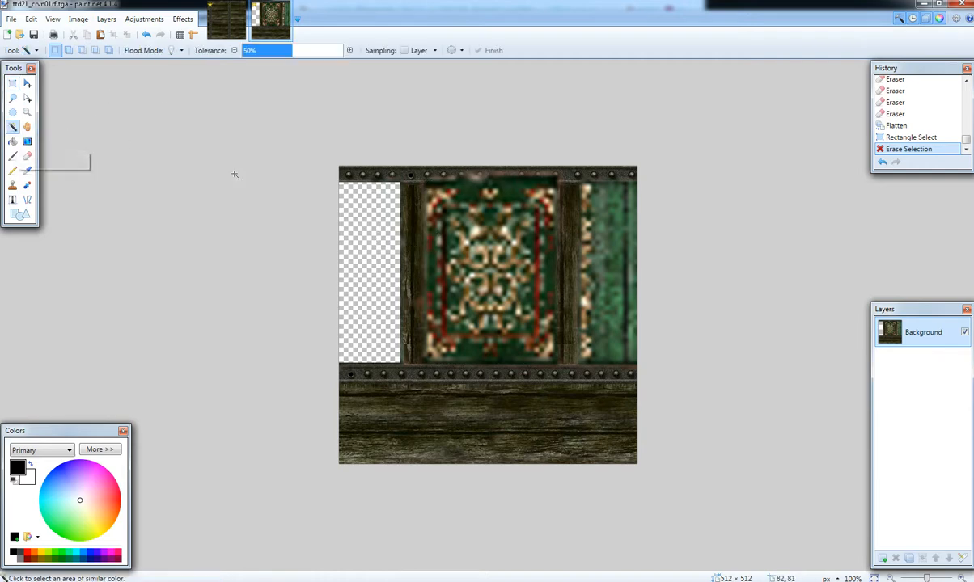
click(520, 194)
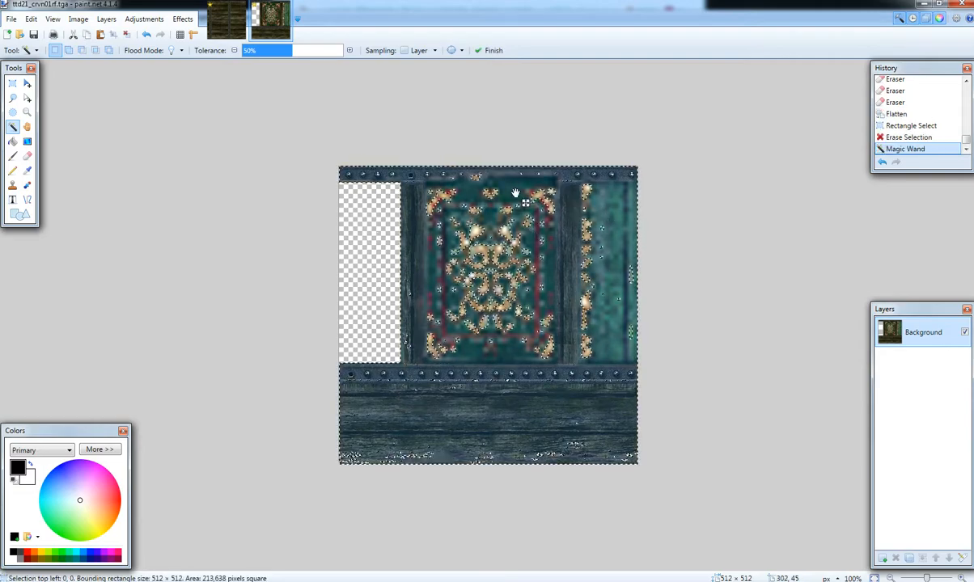
click(273, 52)
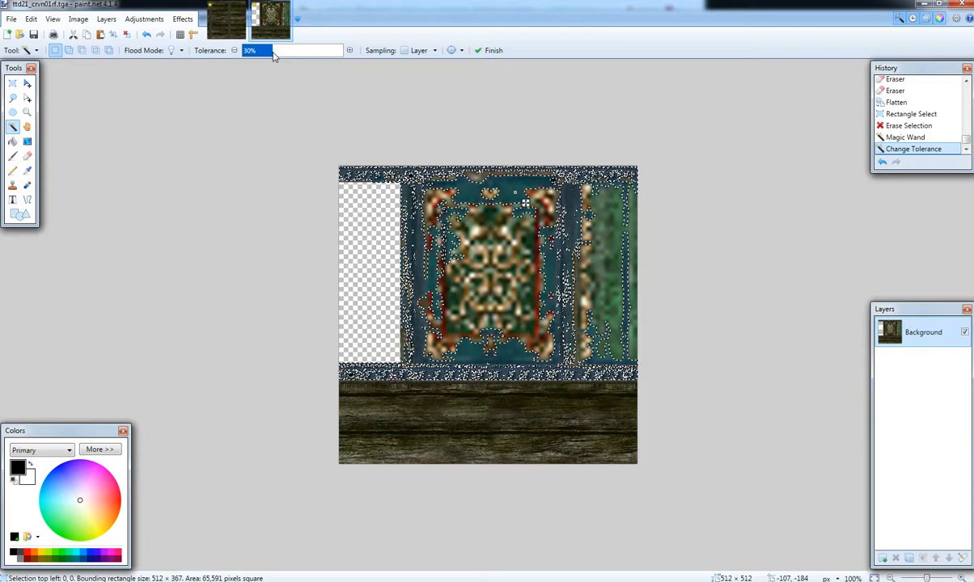
drag(272, 52, 261, 56)
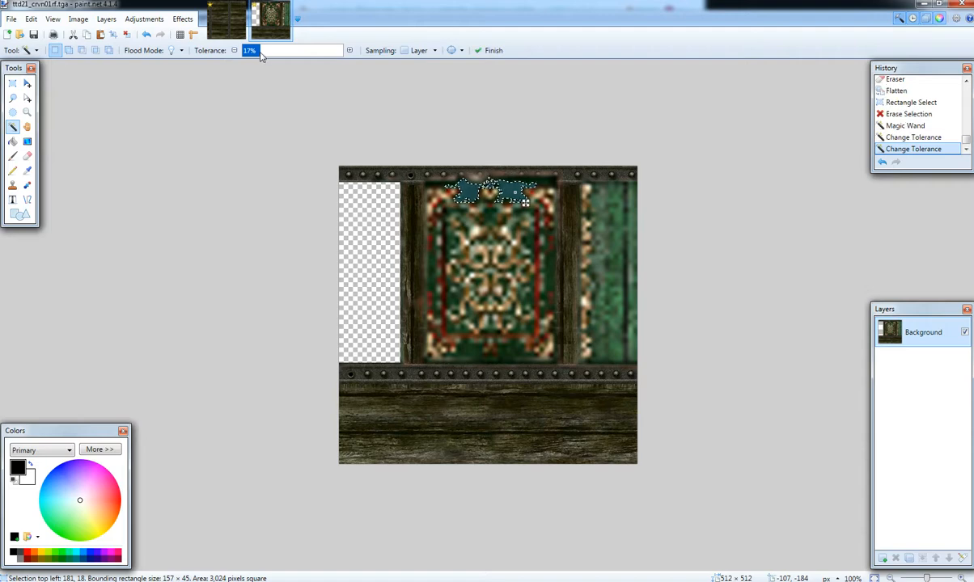
key(Delete)
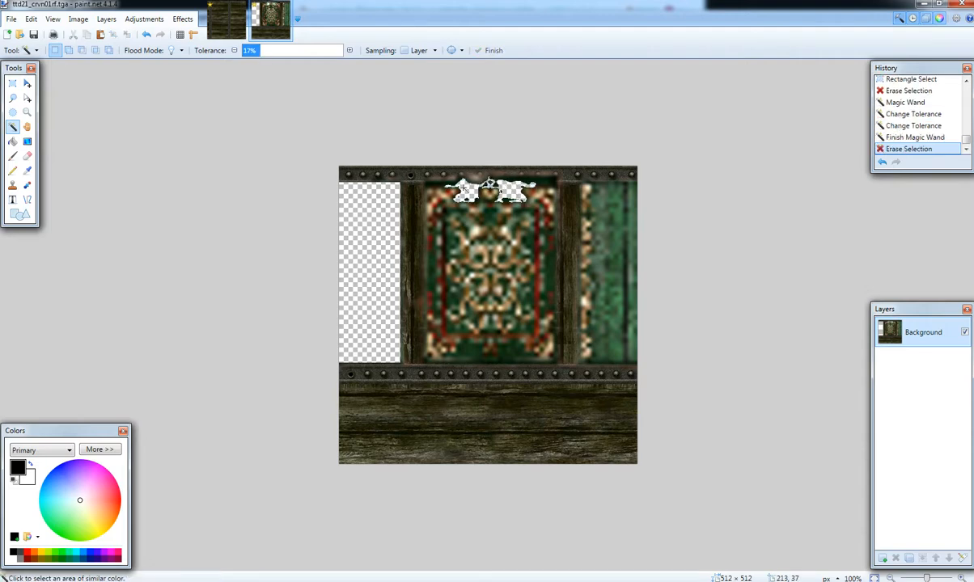
click(147, 34)
click(147, 34)
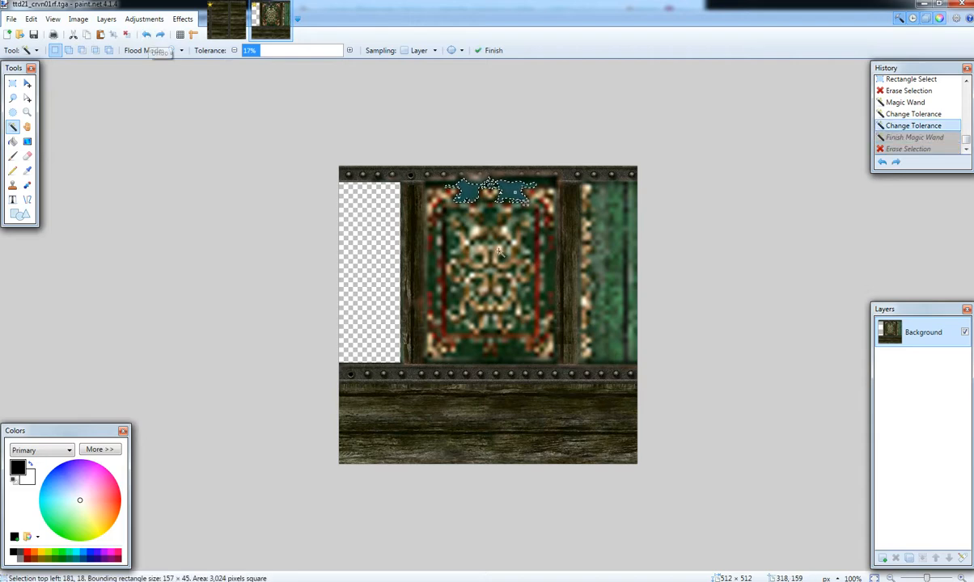
Select the gold ornament inside the centre panel with the Magic Wand at 60% tolerance and erase it to transparency.
click(479, 267)
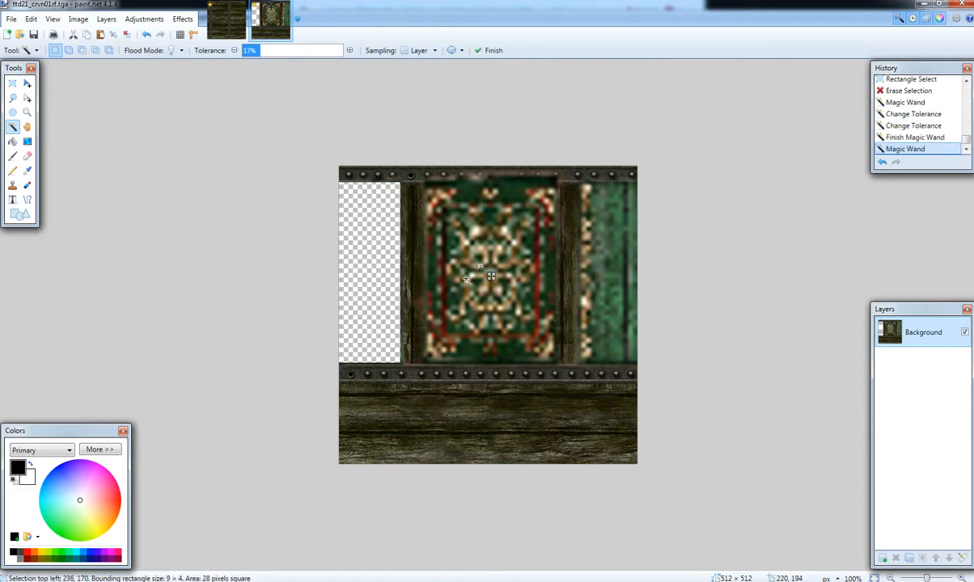
drag(272, 59, 304, 58)
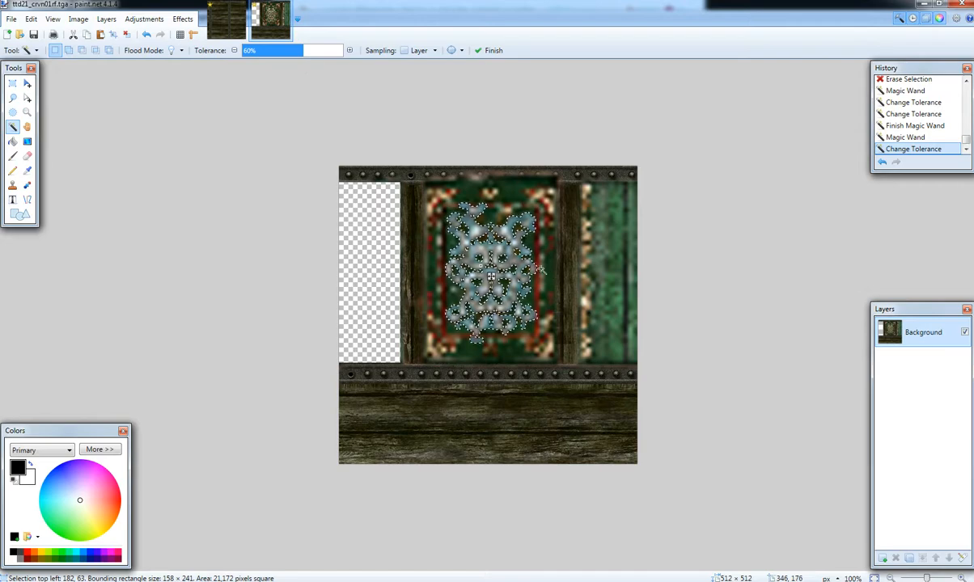
key(Delete)
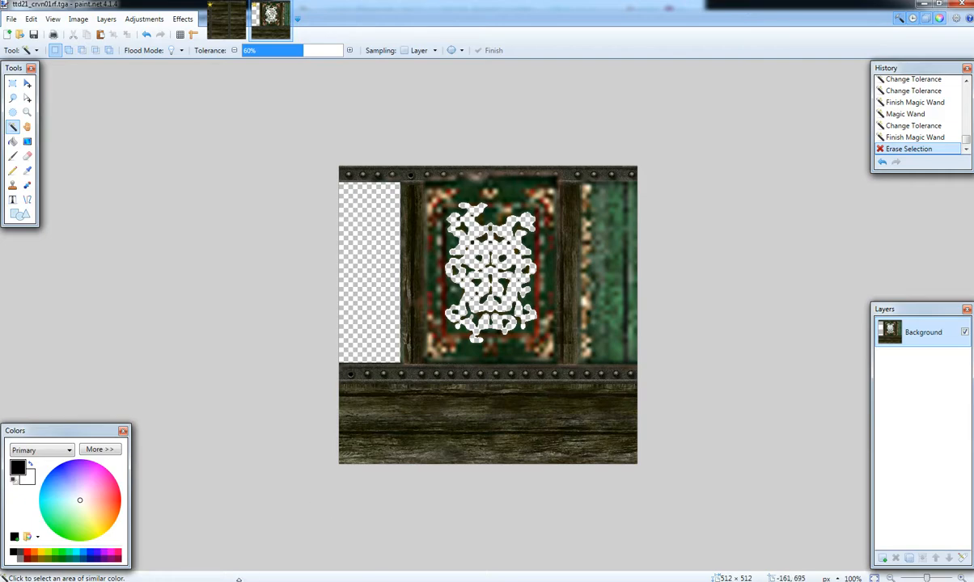
Switch to the Creating Textures for NWN document in LibreOffice Writer, check the notes on DDS conversion, and minimise it.
mouse_move(136, 581)
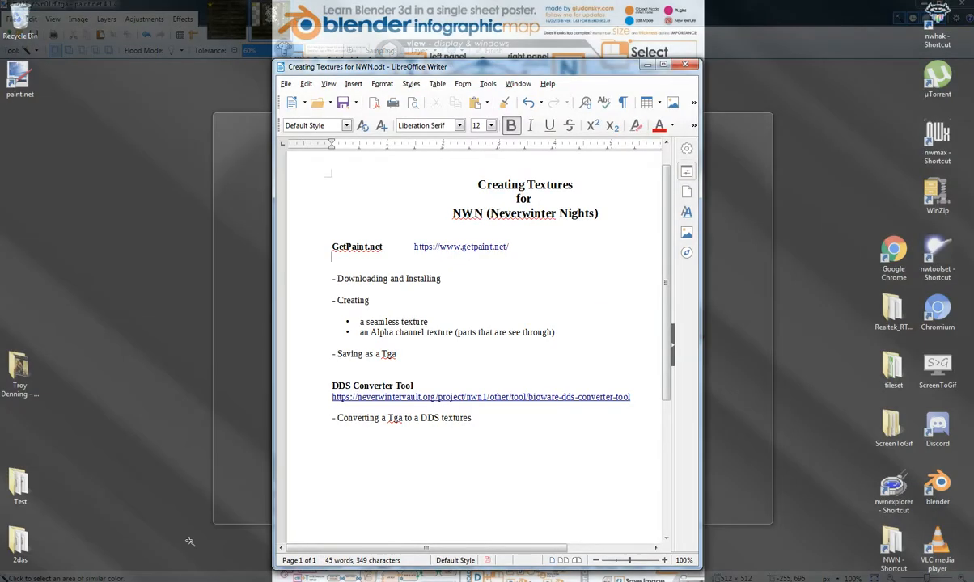
click(179, 514)
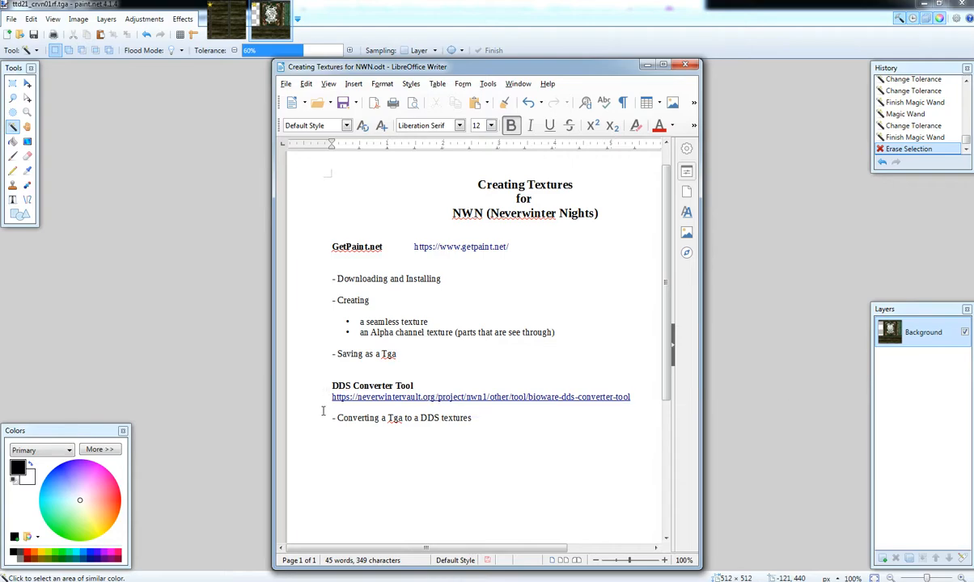
click(645, 67)
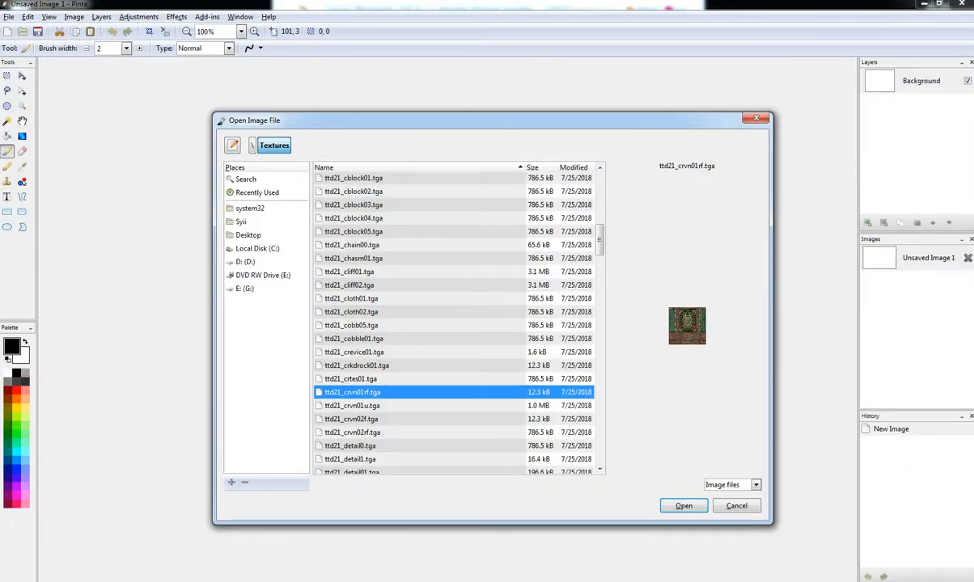
Switch to the Chrome window showing getpaint.net and load the Neverblender page of neverwintervault.org in a new tab.
mouse_move(86, 581)
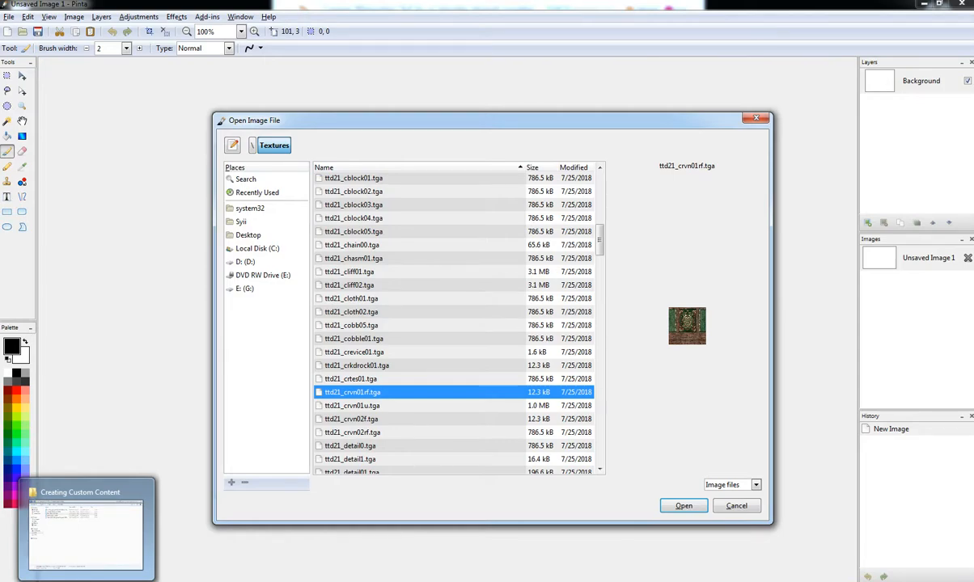
click(130, 581)
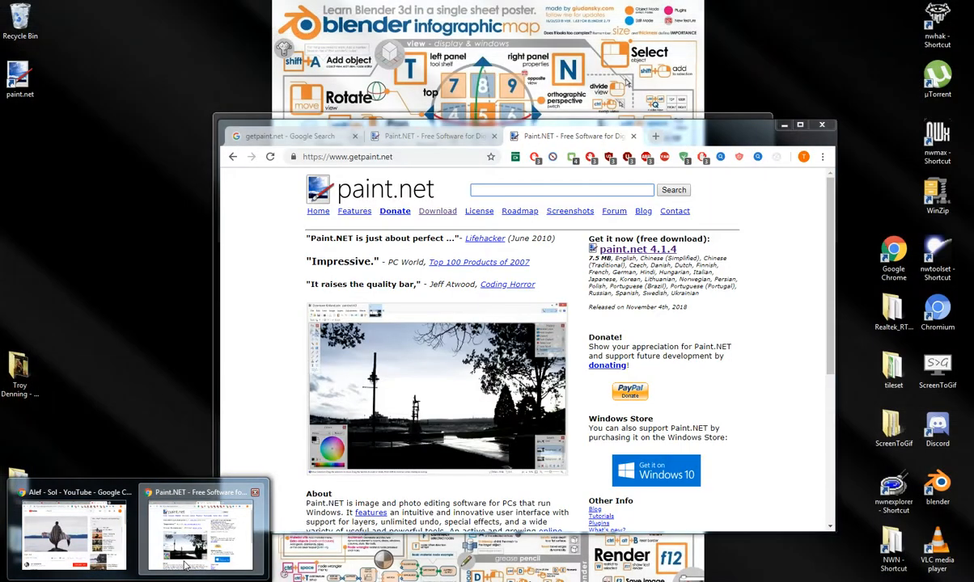
click(184, 567)
click(656, 137)
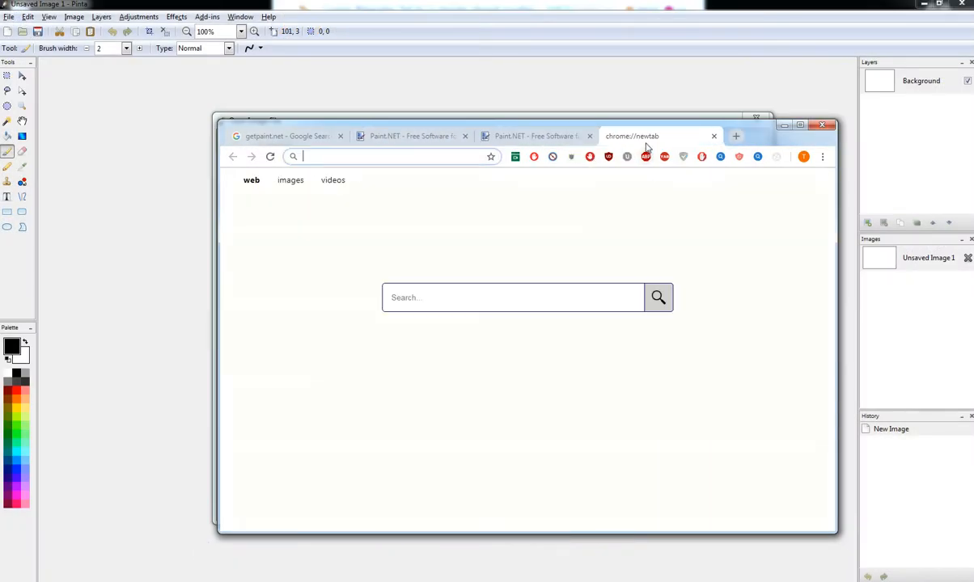
text(nwn1/other/tool/nevert)
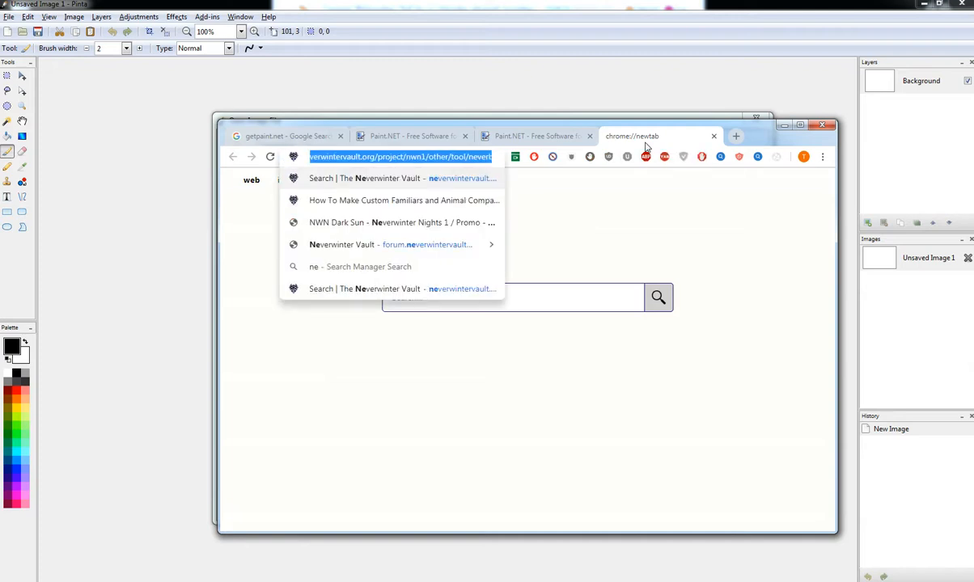
key(Return)
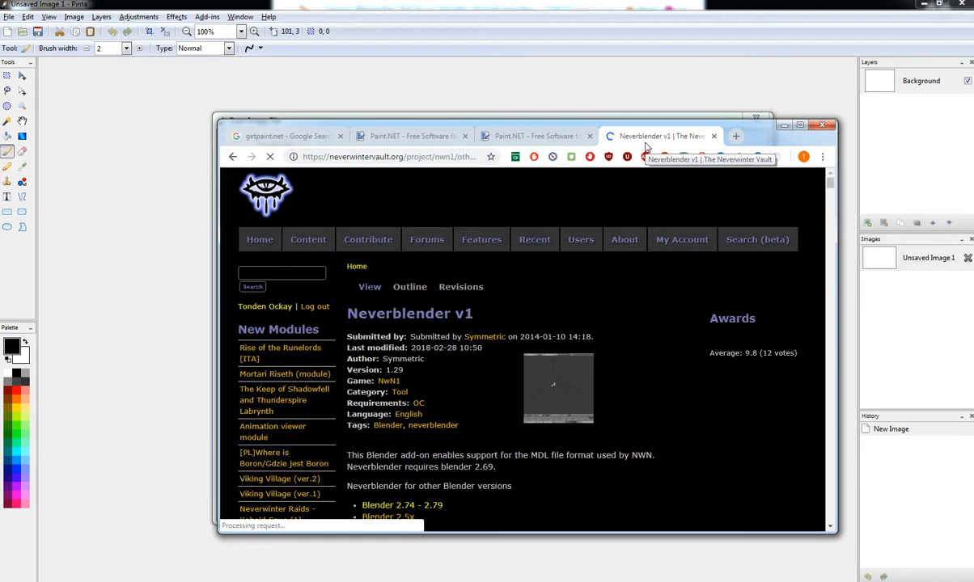
Search the Neverwinter Vault for "dds converter tool" and open the Bioware DDS Converter Tool project page.
click(271, 272)
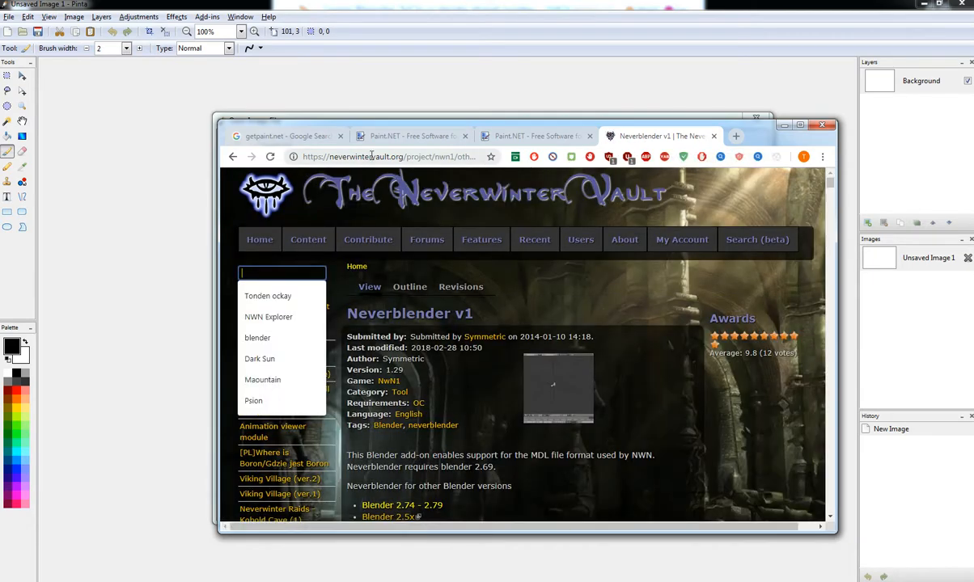
text(dds)
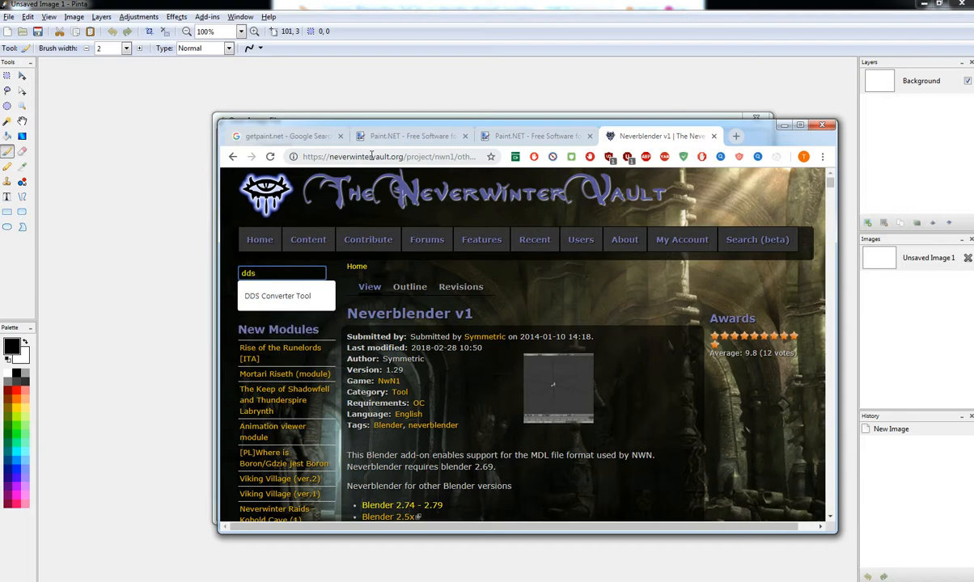
text(co)
key(BackSpace)
text(converter tool)
key(Return)
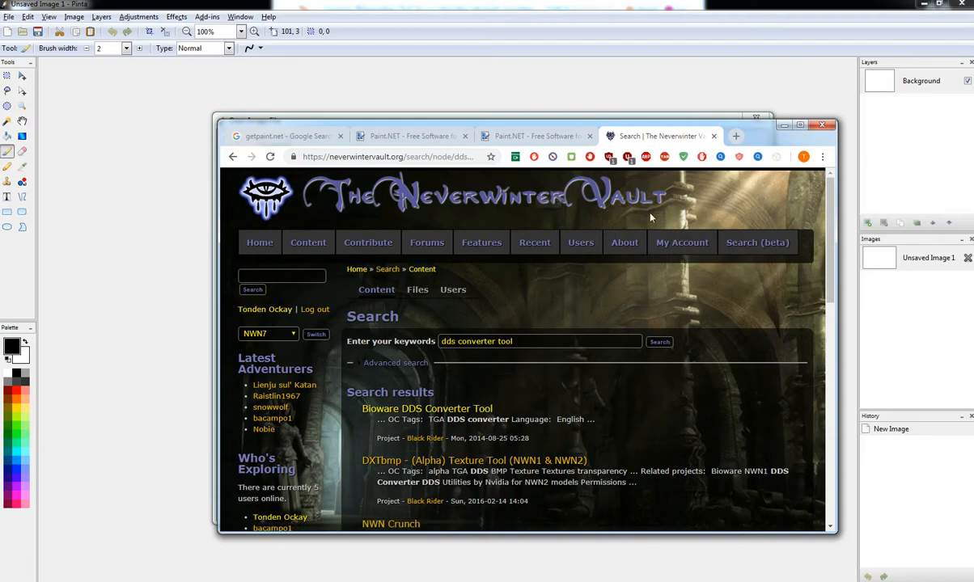
scroll(510, 392, down, 2)
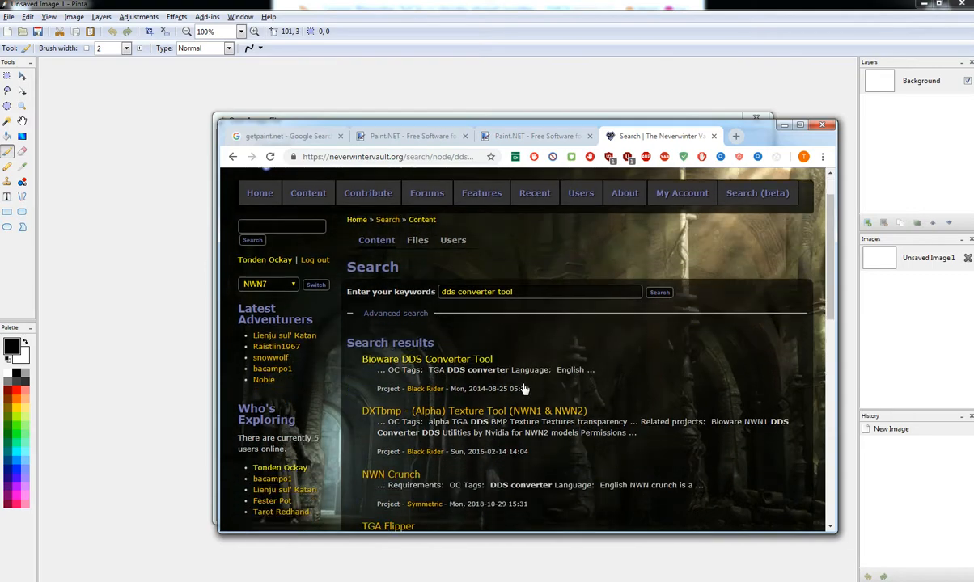
click(436, 296)
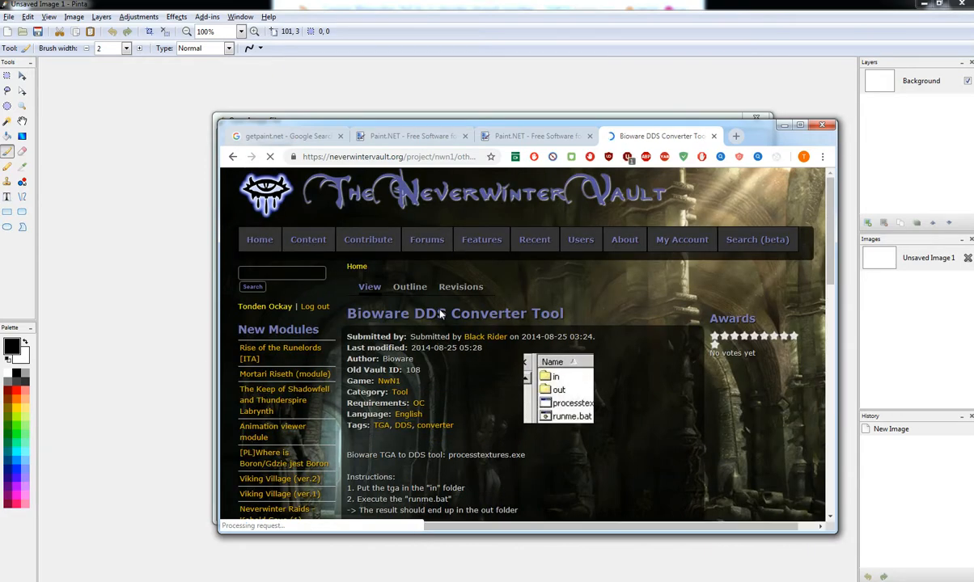
Download dds.zip from the project page's attachments and open the archive in WinRAR.
scroll(500, 330, down, 5)
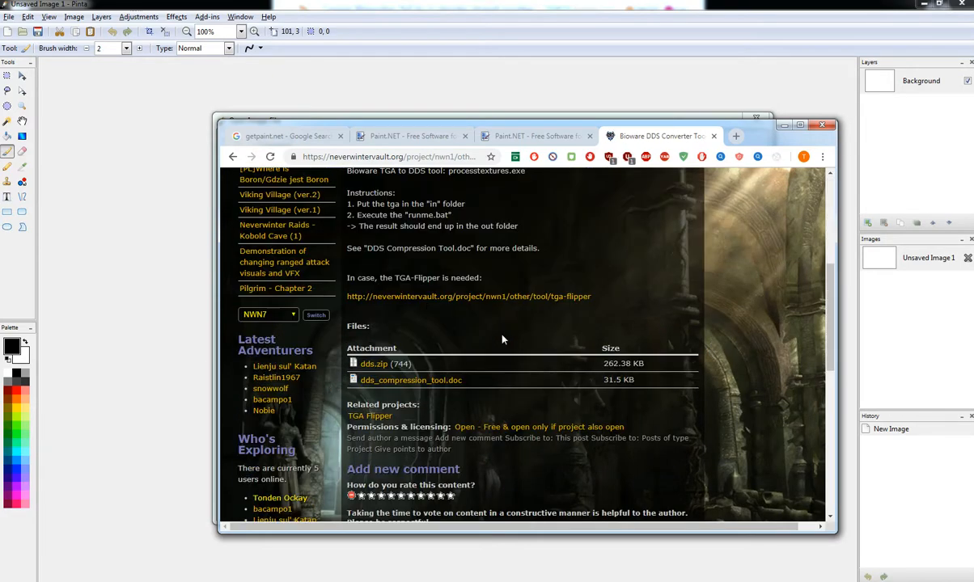
click(377, 358)
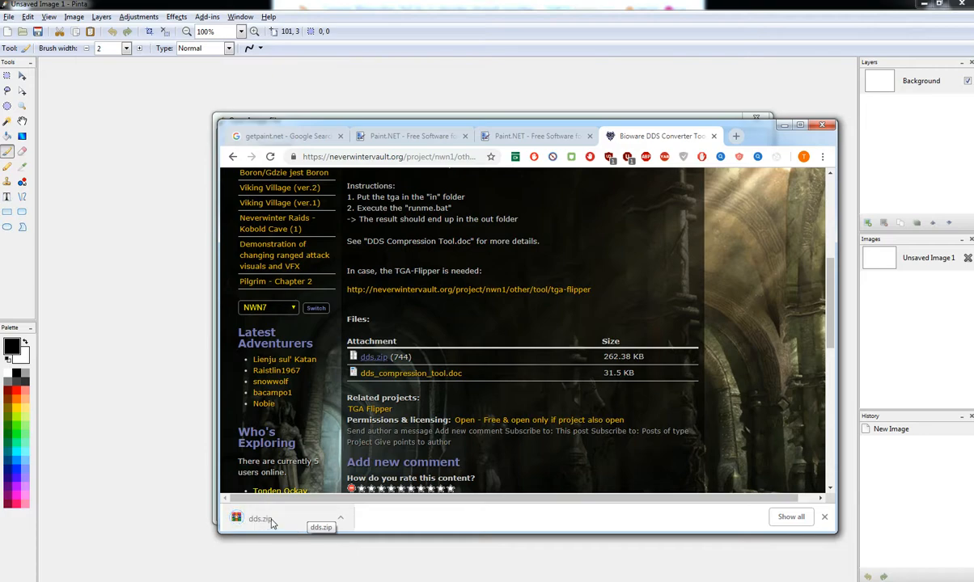
click(262, 519)
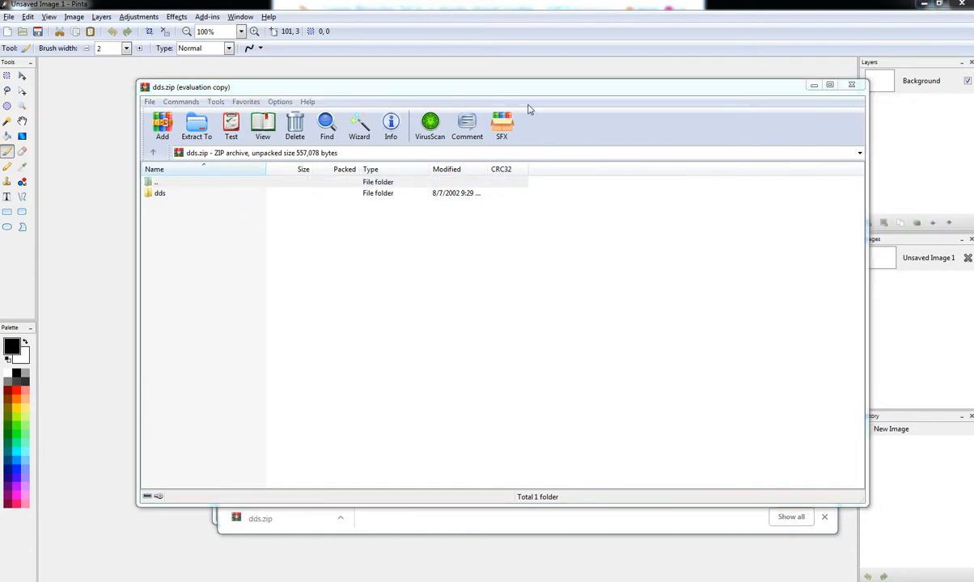
drag(522, 91, 564, 159)
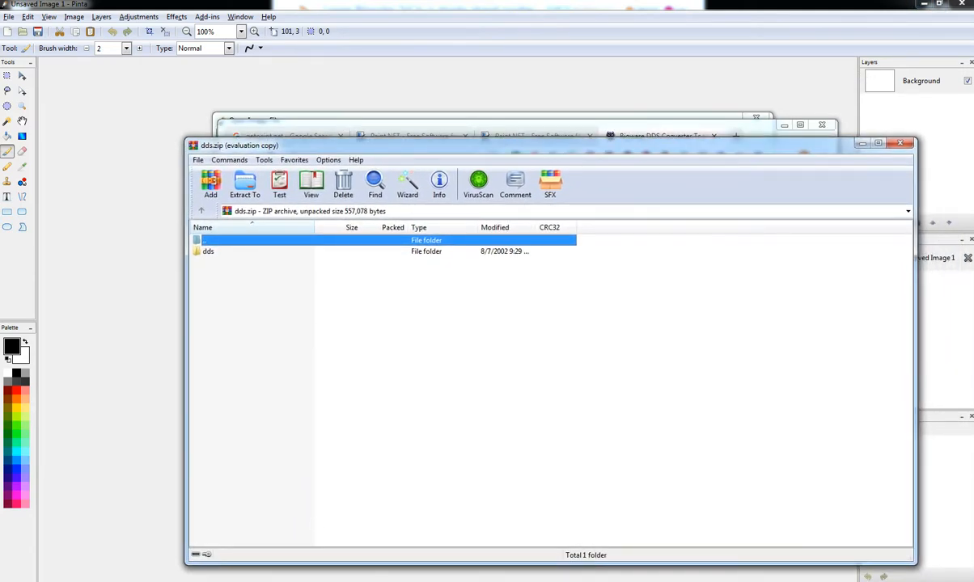
Minimise the windows covering the desktop, bring back the dds.zip archive, and extract its dds folder onto the desktop.
click(195, 581)
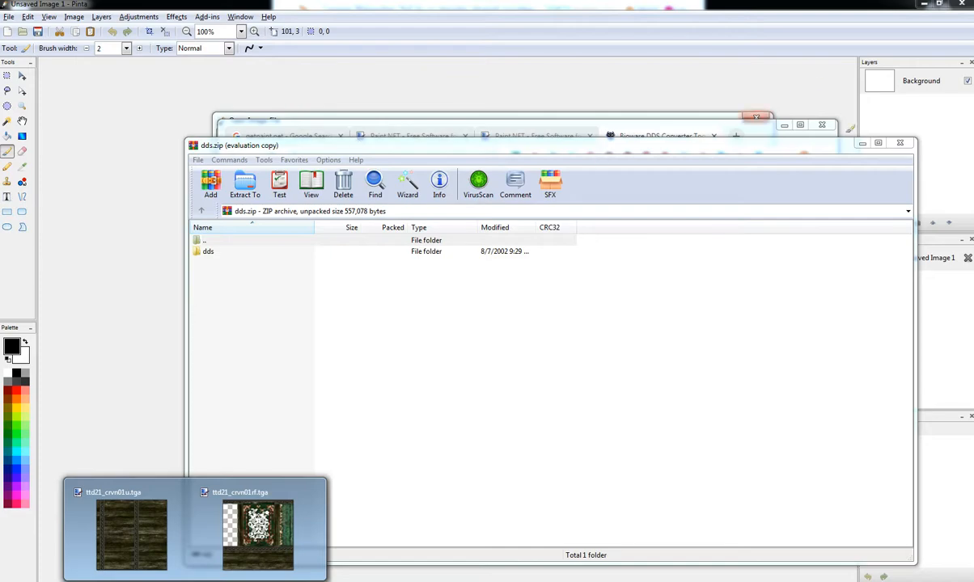
click(863, 143)
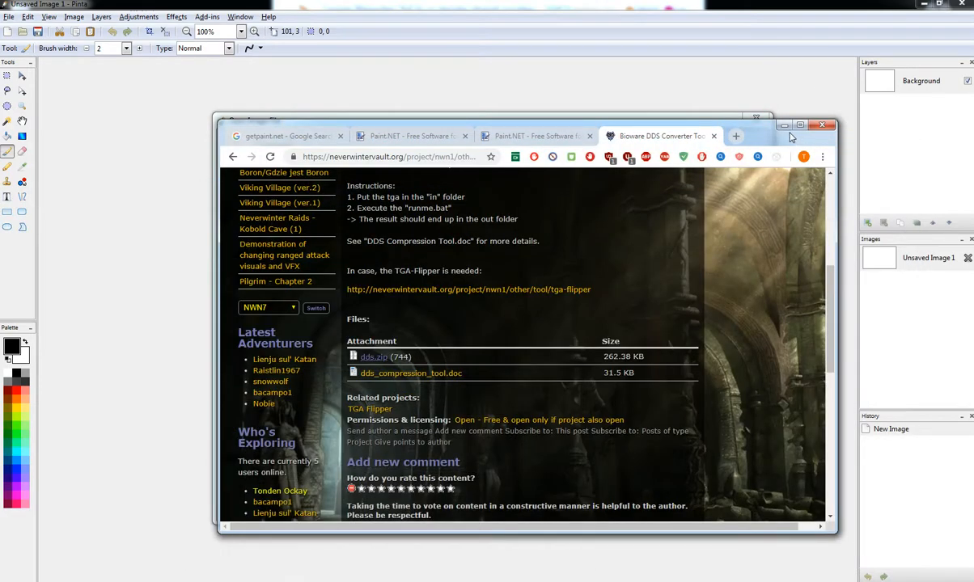
click(783, 126)
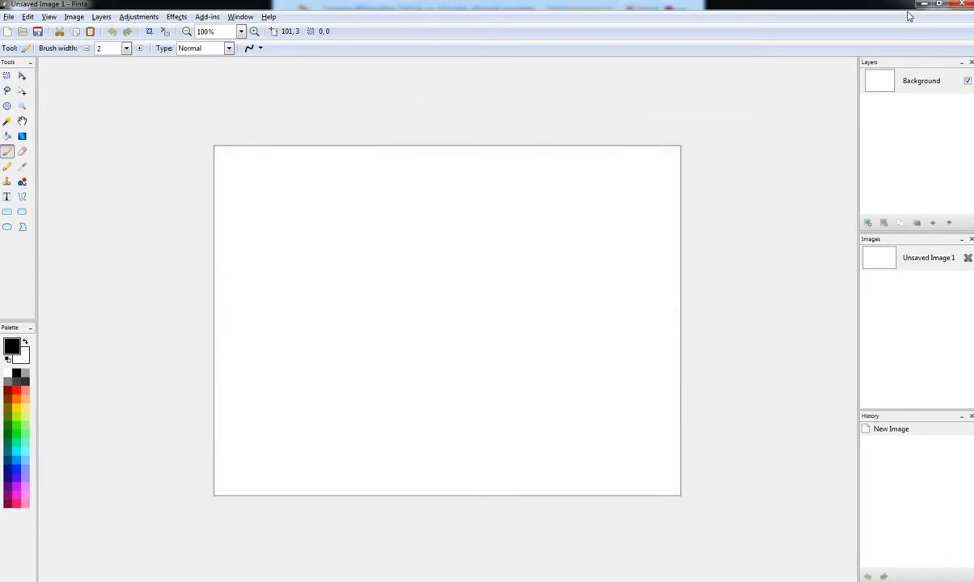
click(923, 4)
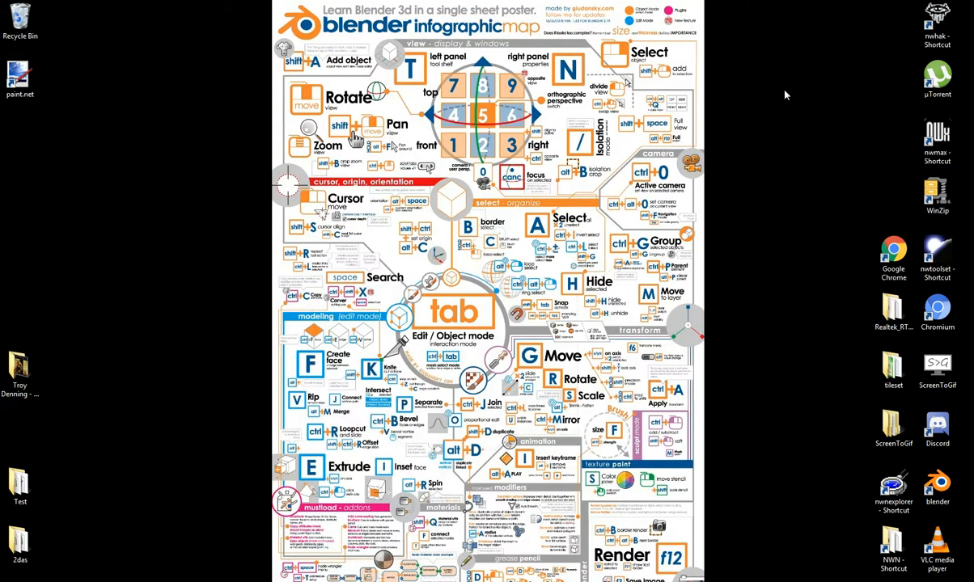
click(331, 581)
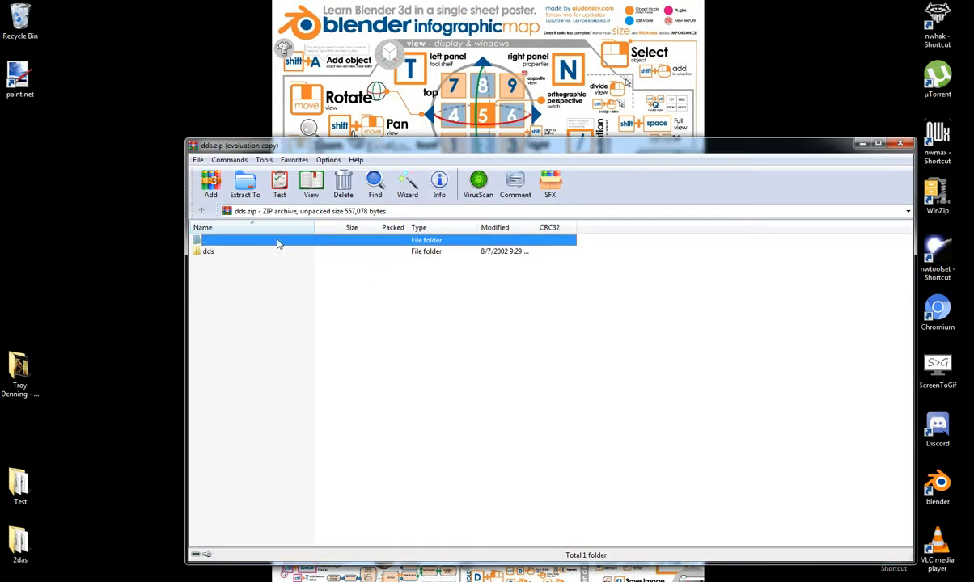
drag(208, 252, 58, 209)
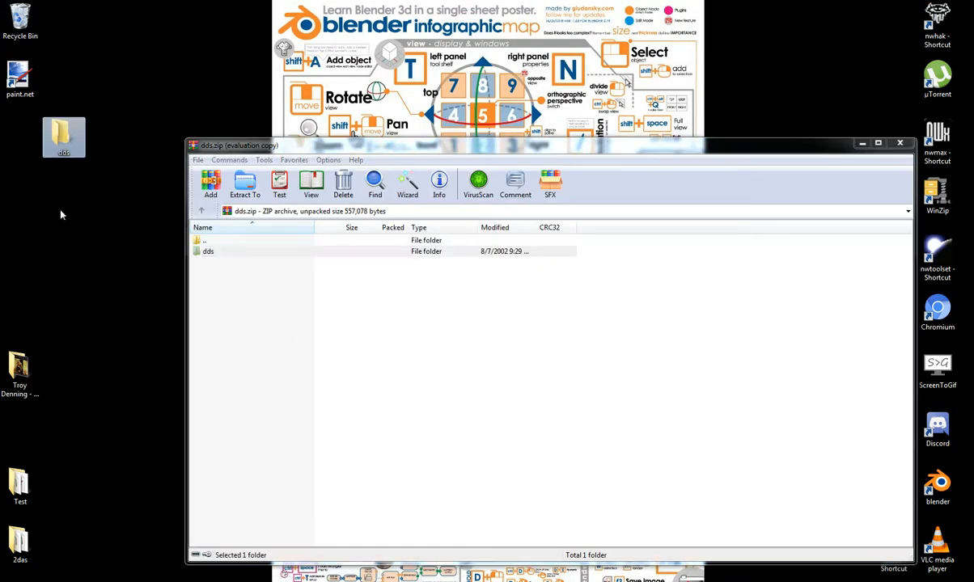
Close the dds.zip archive window and open the in subfolder of the extracted dds folder.
double_click(63, 136)
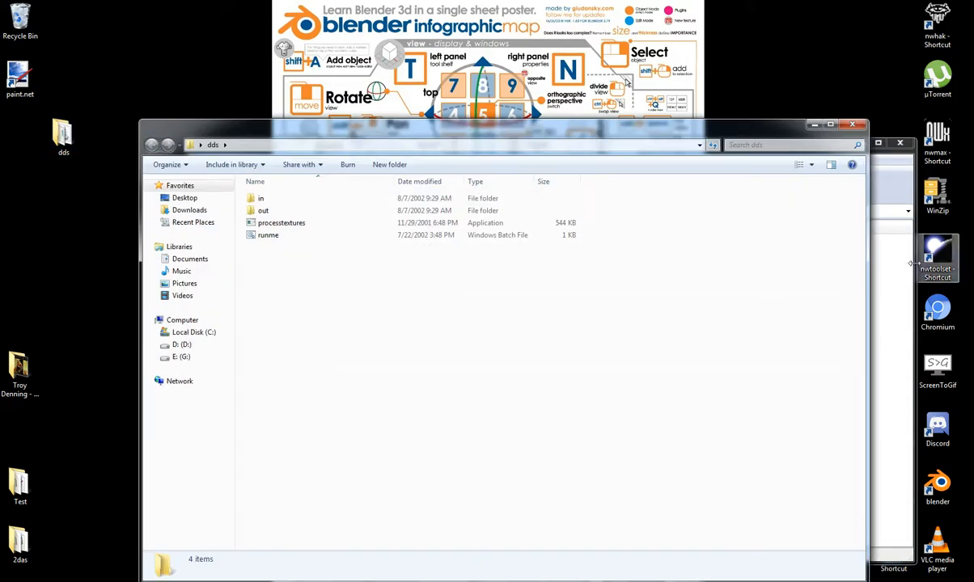
click(893, 187)
click(902, 144)
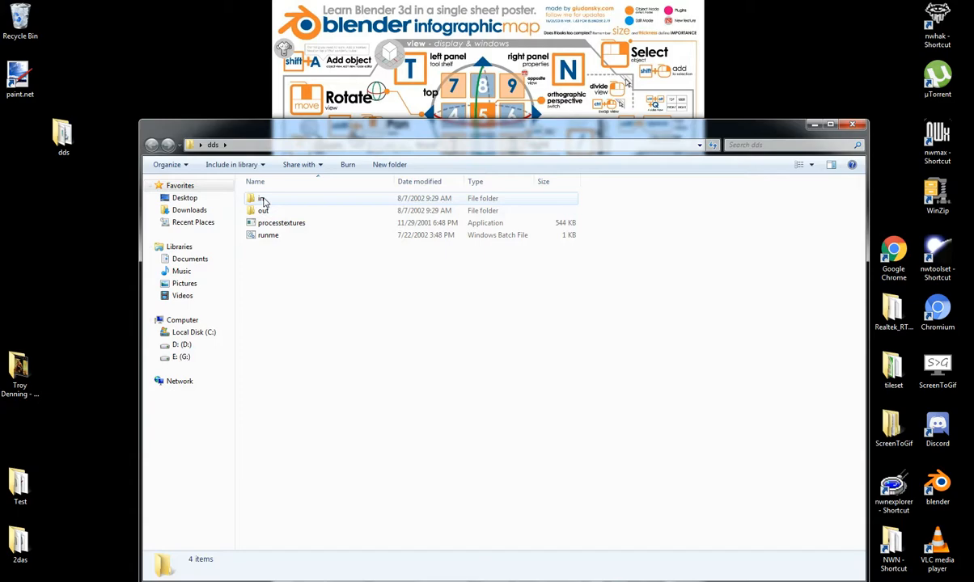
double_click(262, 202)
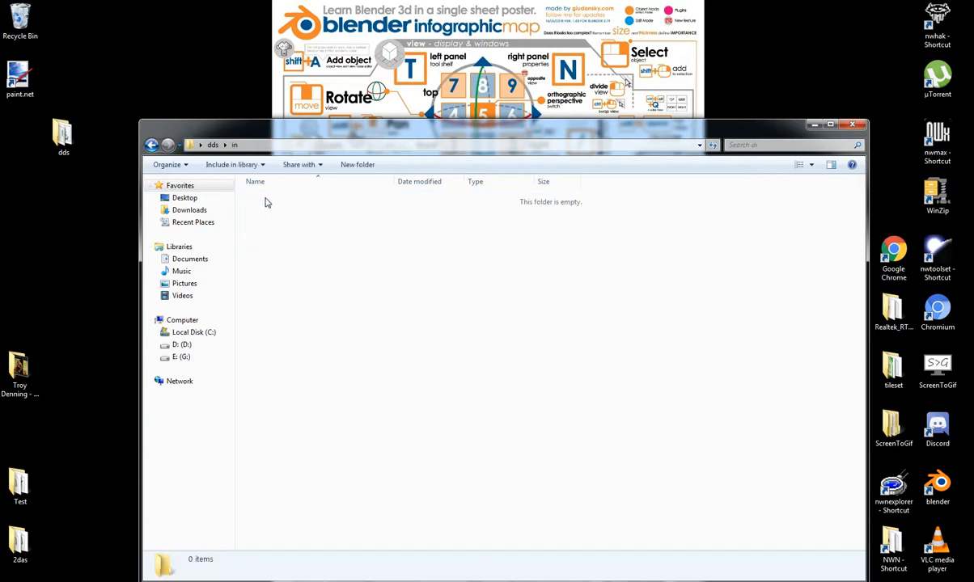
Copy the ttd21_crvn01rf texture from the Test folder on the desktop into the in subfolder of the dds folder.
double_click(25, 499)
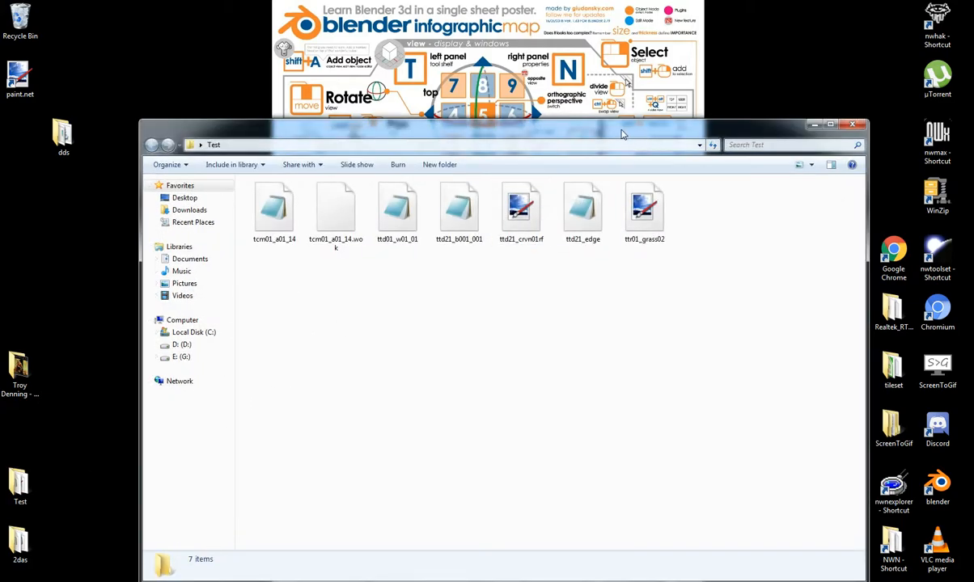
drag(622, 134, 718, 37)
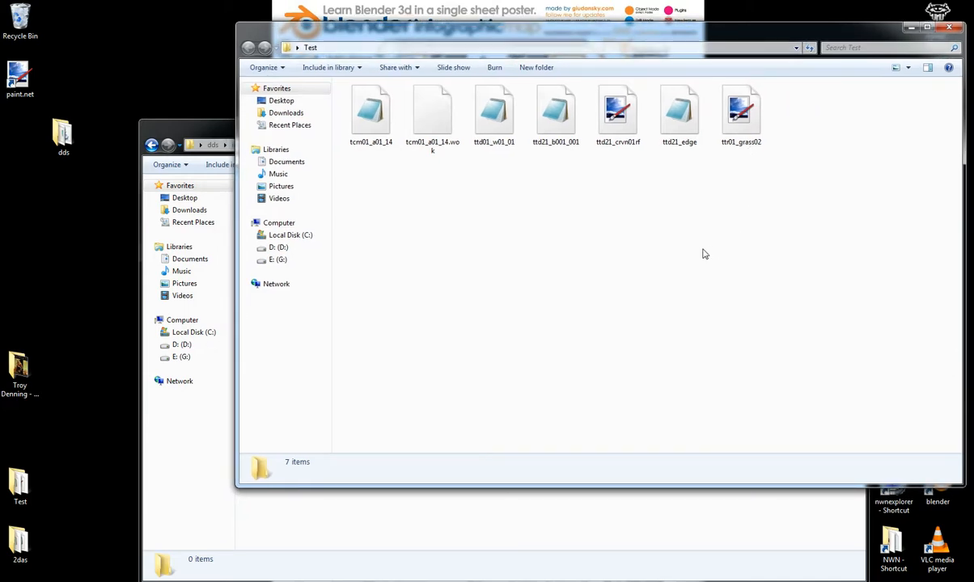
click(633, 128)
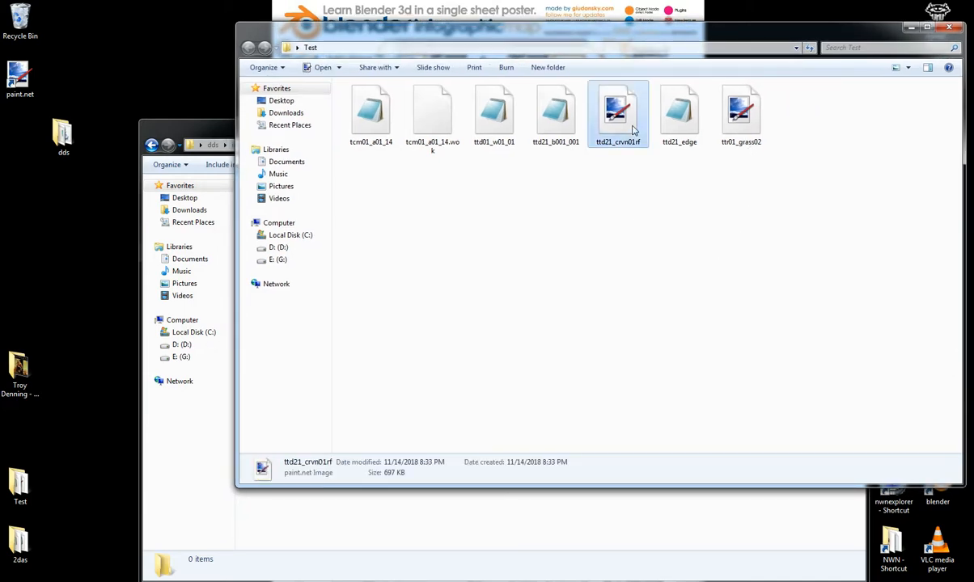
click(201, 130)
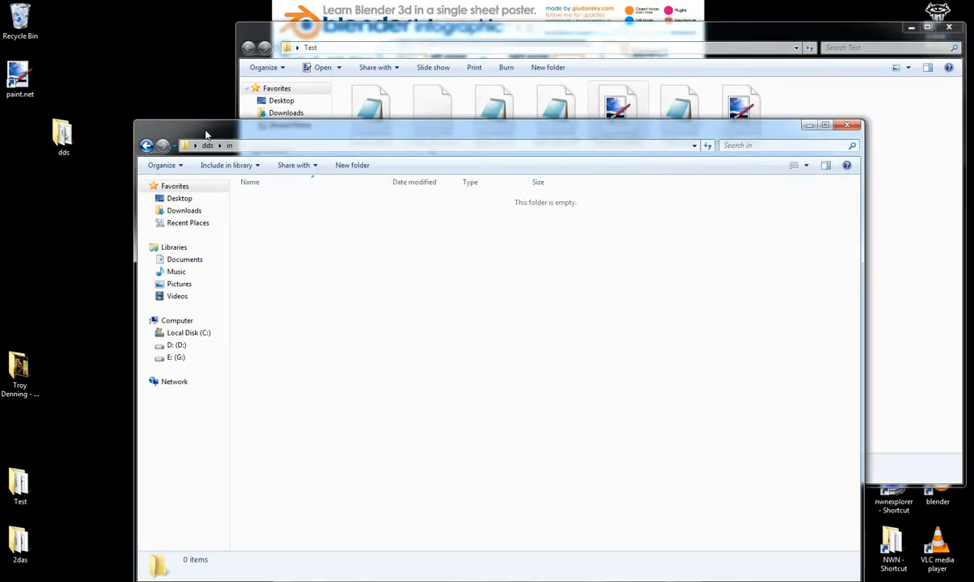
drag(201, 129, 120, 135)
click(619, 109)
right_click(617, 105)
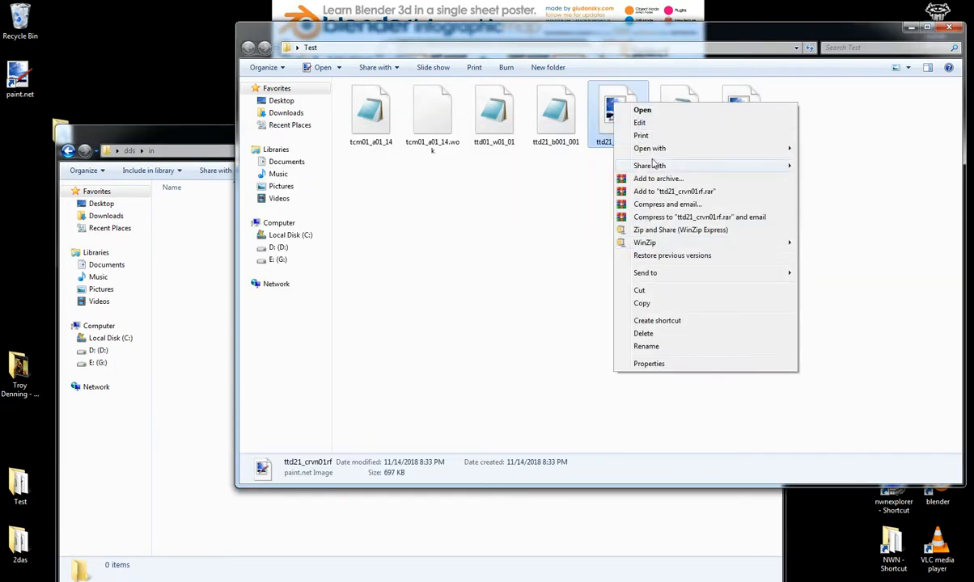
click(654, 304)
click(191, 290)
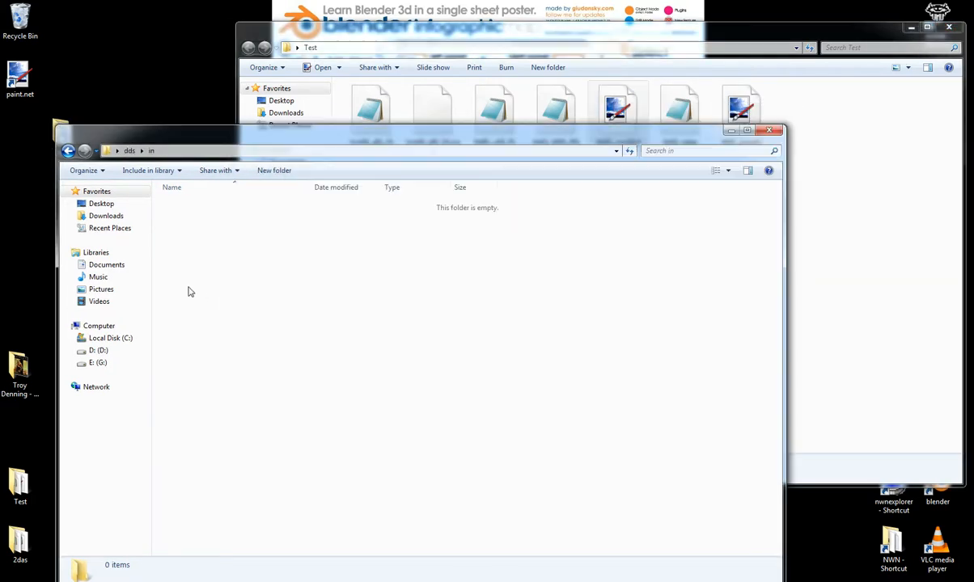
right_click(191, 290)
click(218, 369)
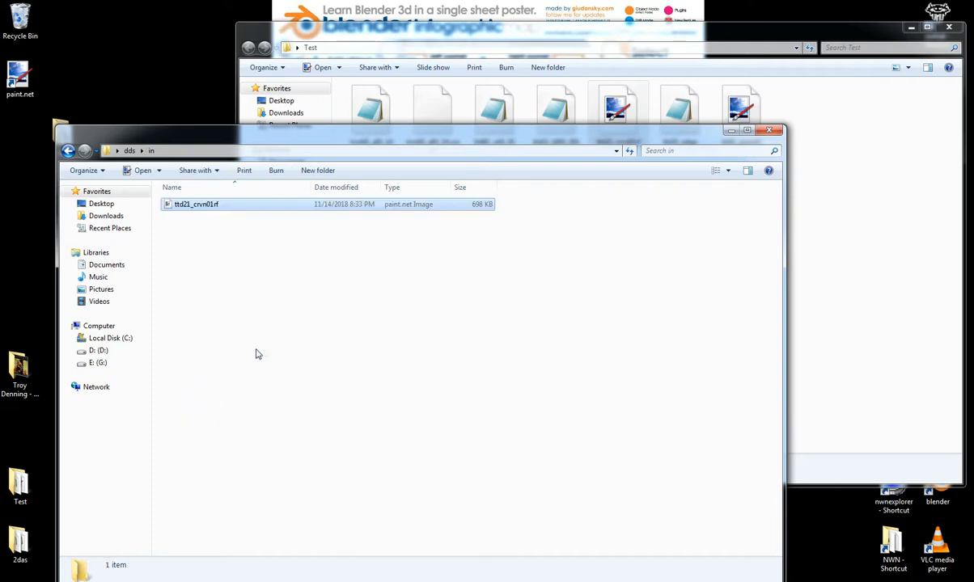
Run processtextures and the runme batch file in the dds folder to convert the texture to DDS.
click(68, 151)
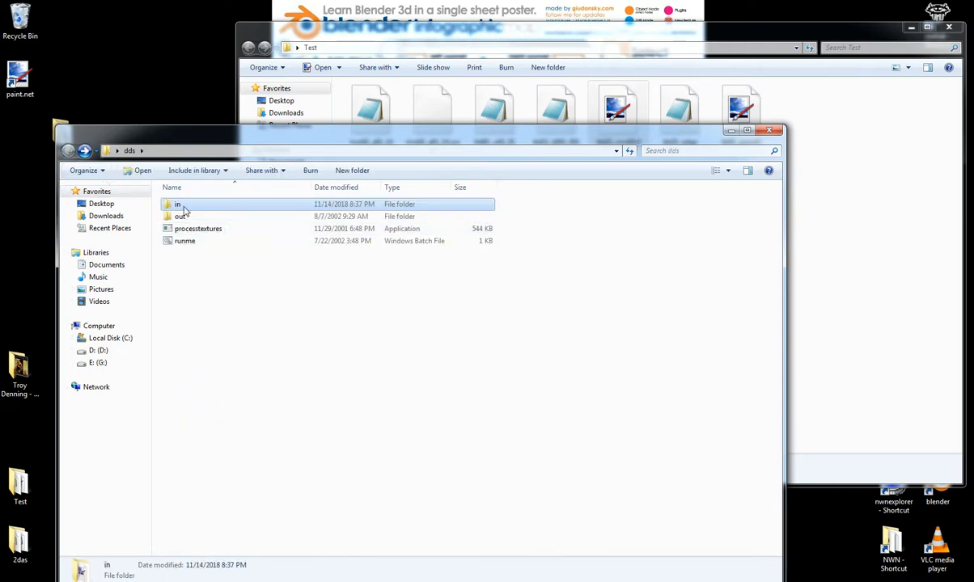
double_click(181, 215)
click(67, 151)
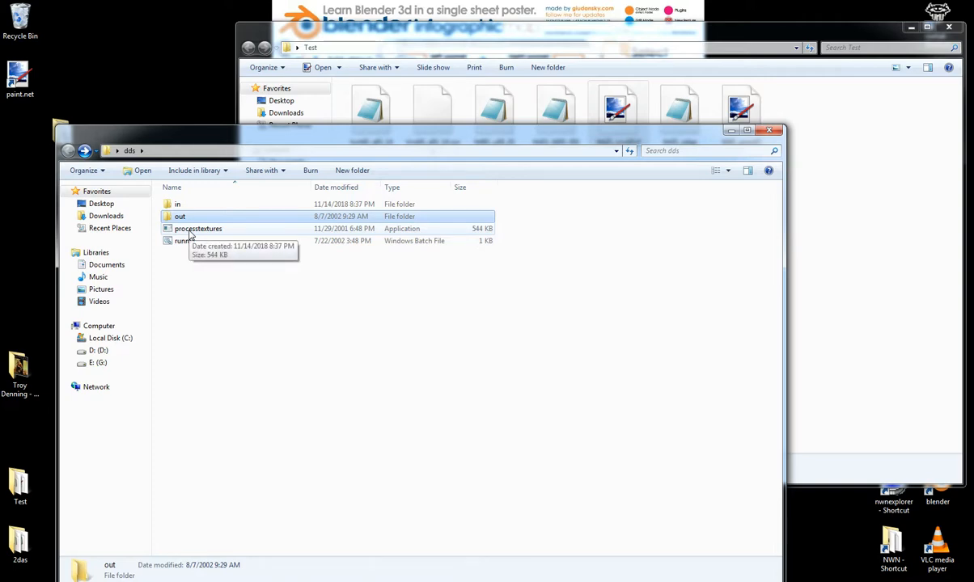
click(195, 230)
double_click(183, 216)
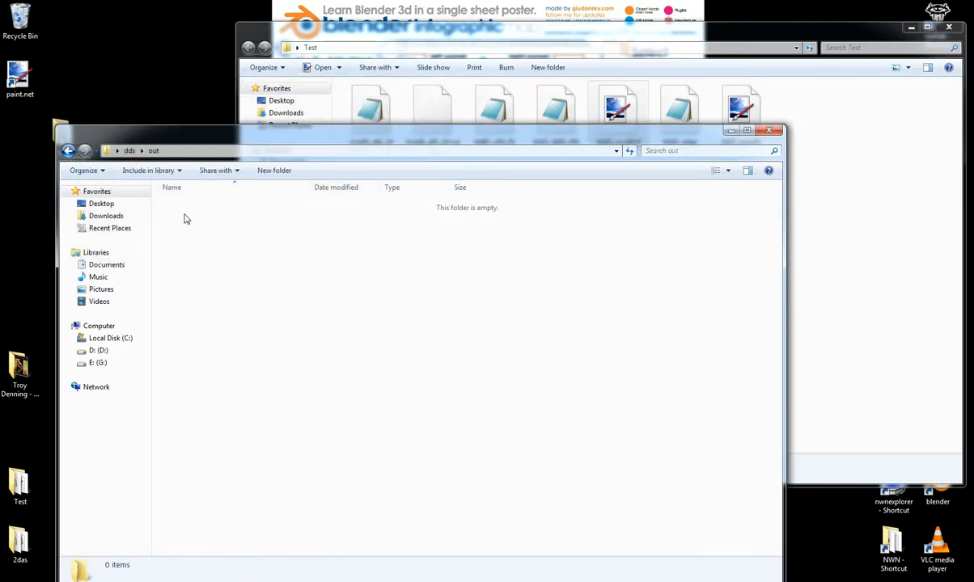
click(68, 151)
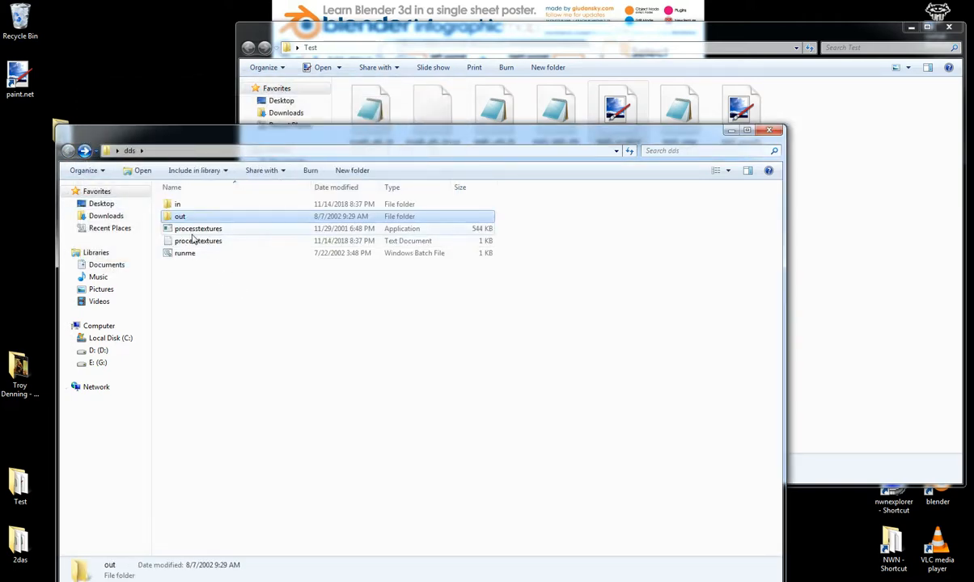
double_click(185, 254)
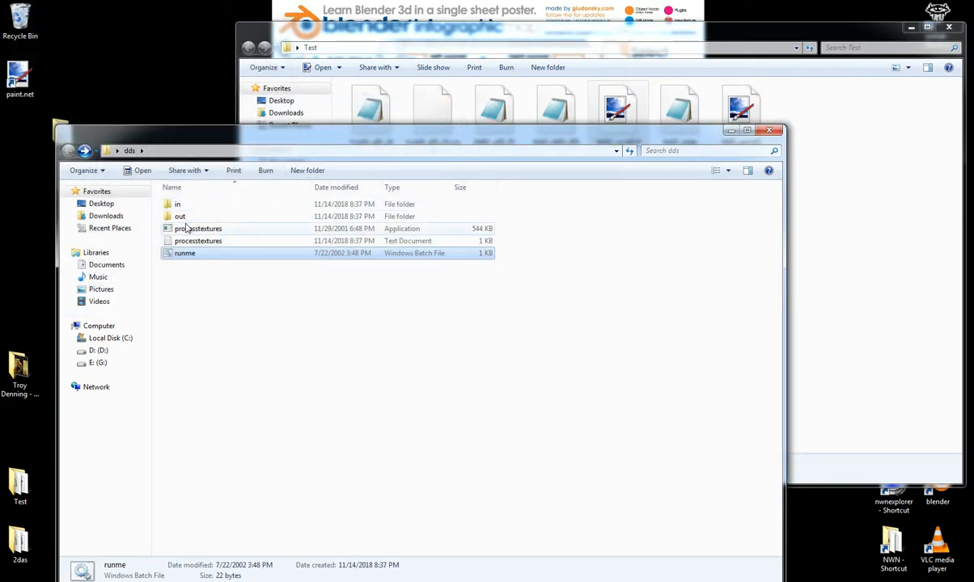
Open the properties of the converted ttd21_crvn01rf in the out folder, check its file type, and move the dialog aside.
double_click(180, 216)
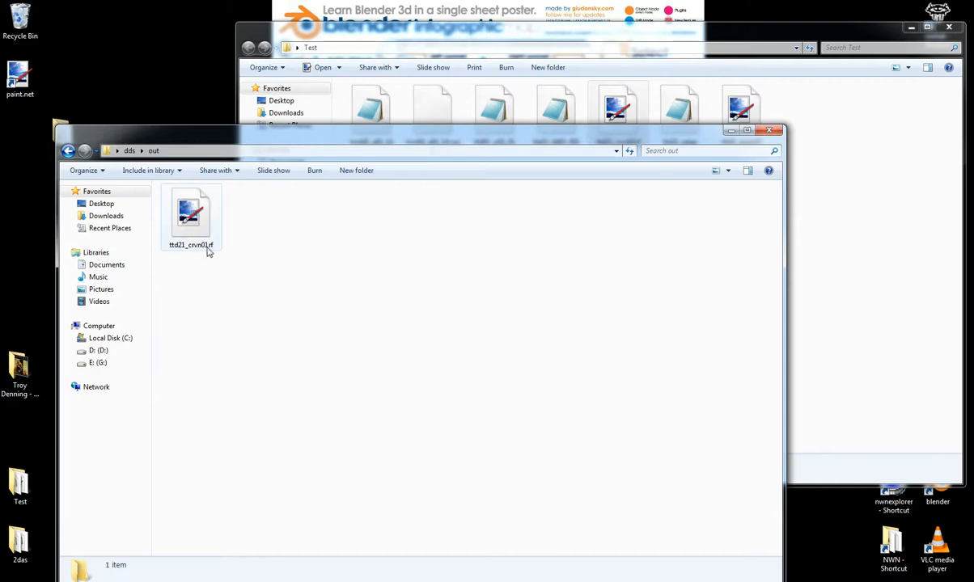
click(199, 204)
right_click(191, 199)
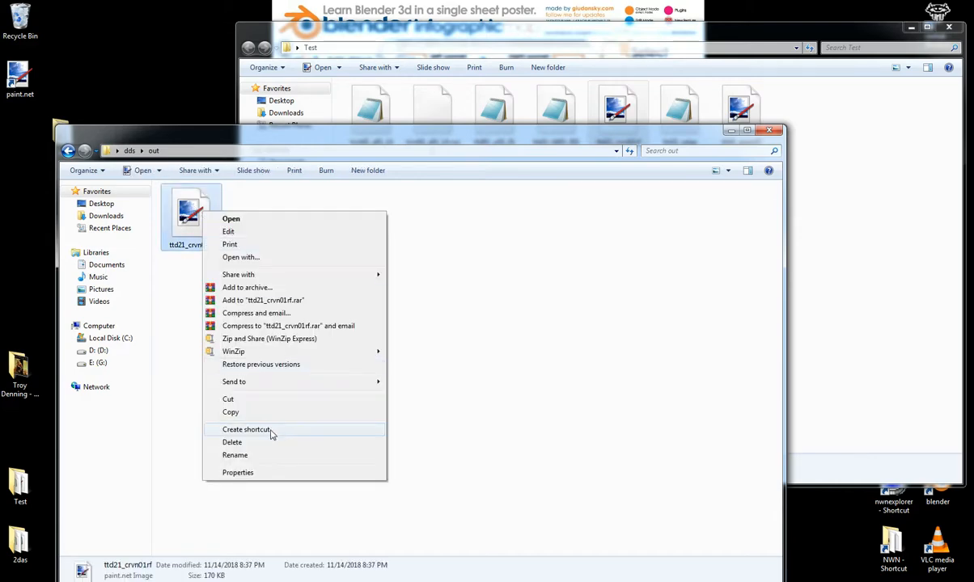
click(259, 474)
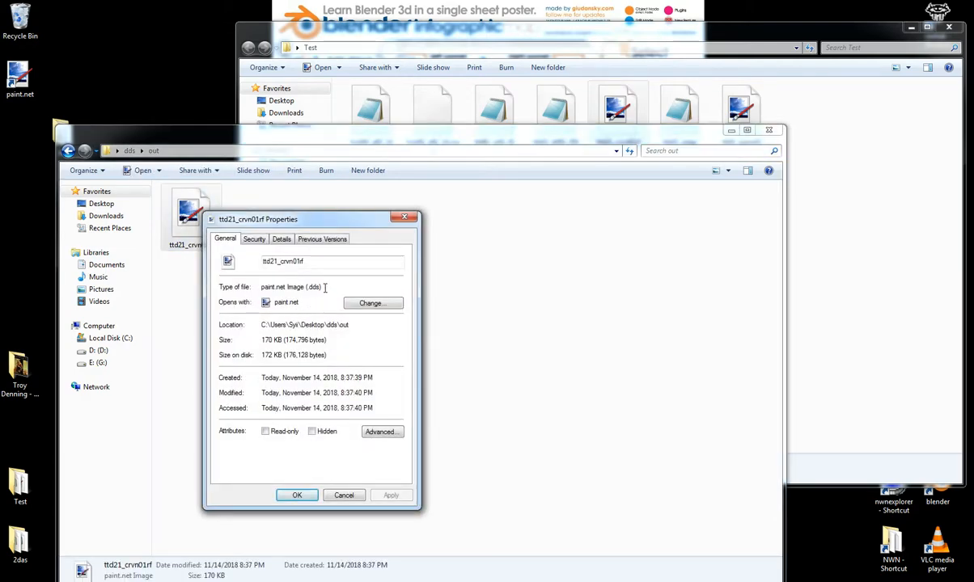
drag(325, 287, 282, 288)
click(365, 352)
drag(311, 228, 811, 209)
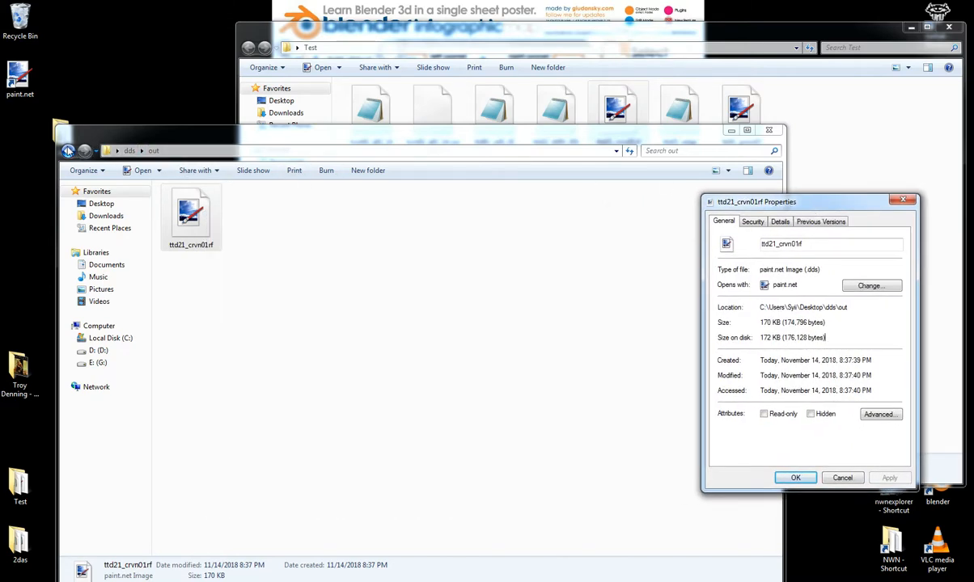
View the source ttd21_crvn01rf from the in folder in paint.net, and return to the folder window.
click(130, 151)
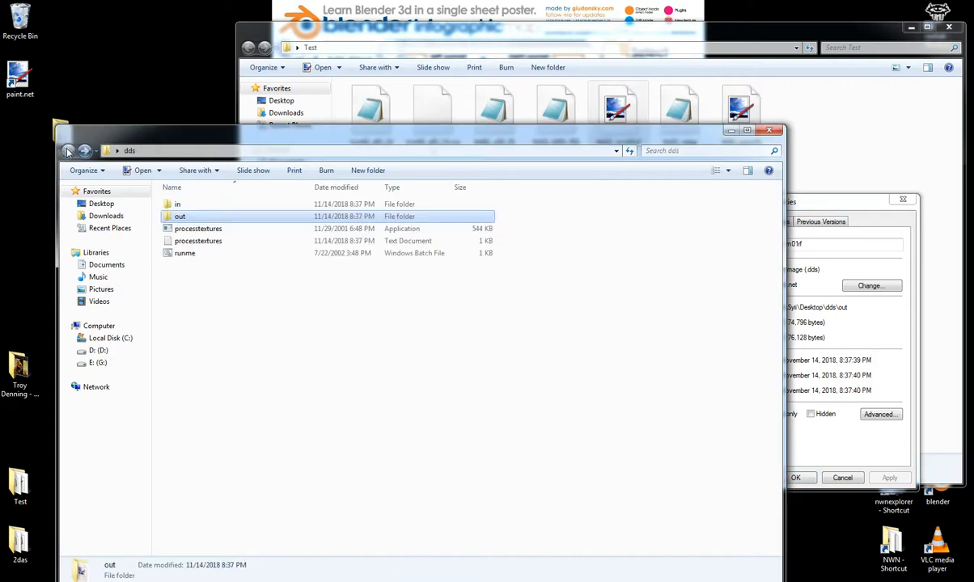
double_click(180, 204)
right_click(200, 217)
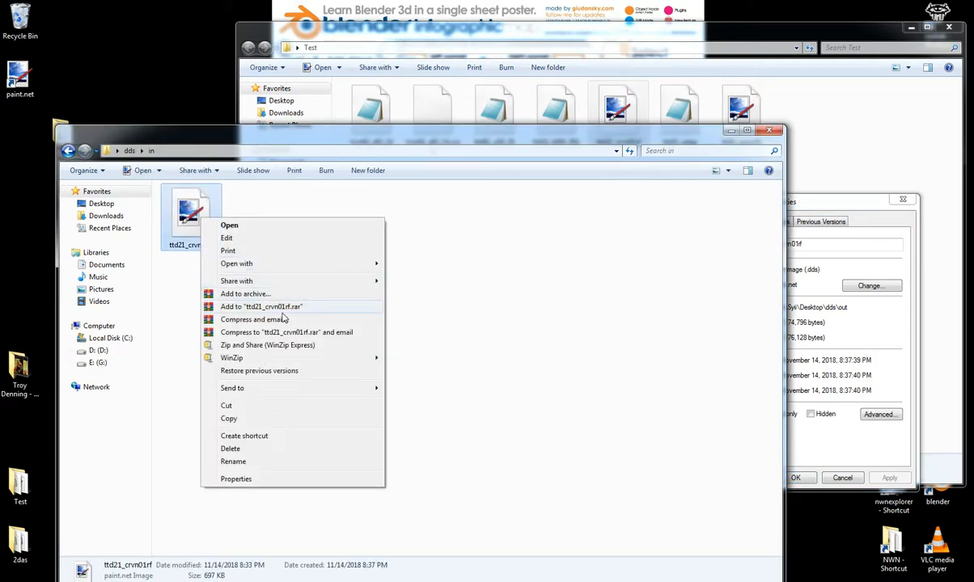
mouse_move(348, 264)
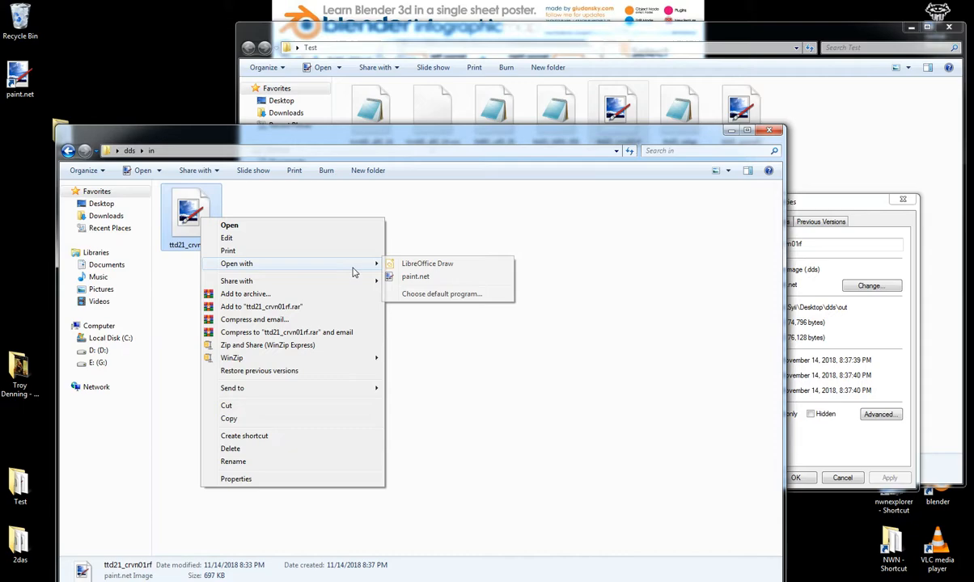
click(416, 277)
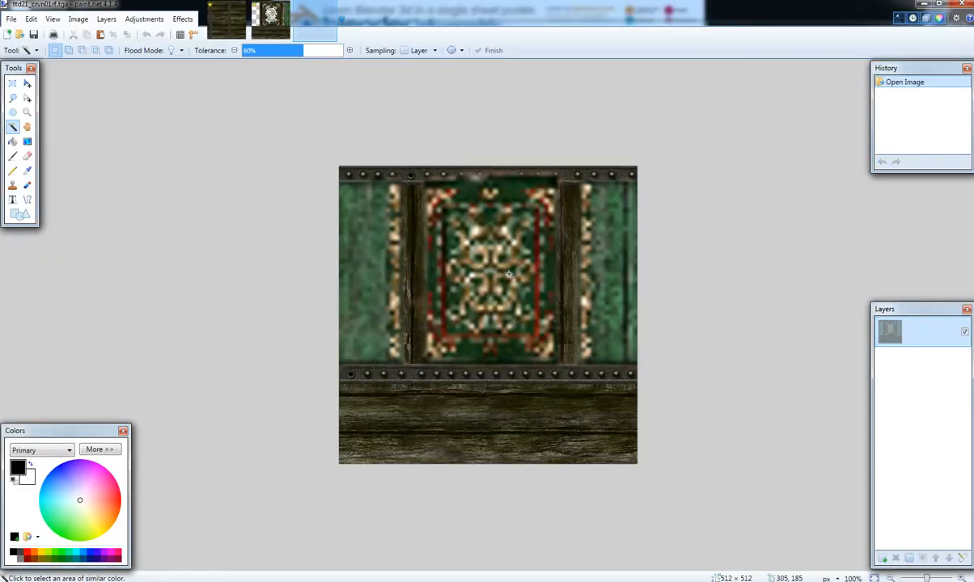
click(927, 5)
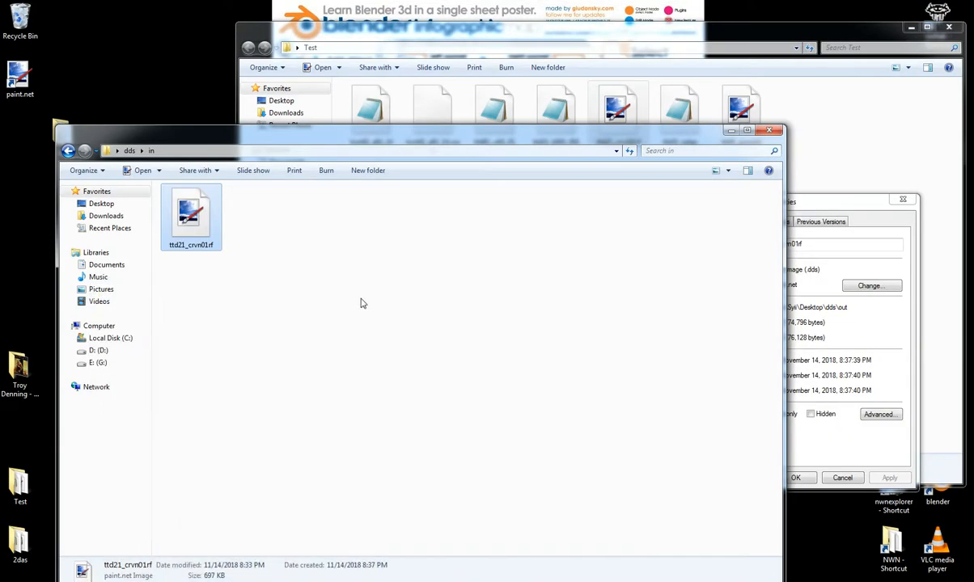
Open the properties of the TGA file in the in folder and place them beside the DDS file's properties.
right_click(188, 235)
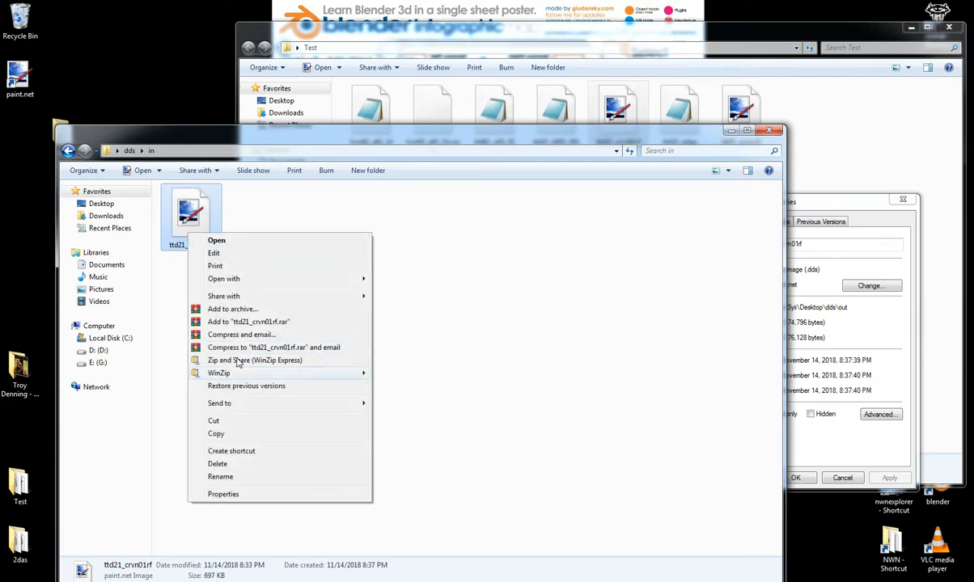
click(239, 495)
drag(324, 240, 485, 204)
drag(824, 203, 691, 202)
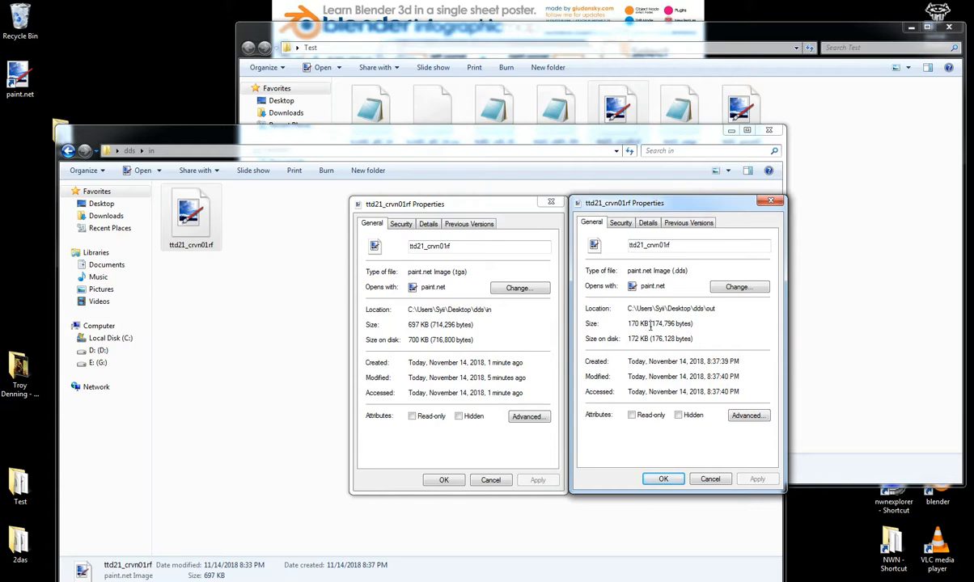
Compare the size and size on disk of the TGA and DDS versions of ttd21_crvn01rf.
drag(650, 326, 629, 339)
drag(429, 324, 408, 324)
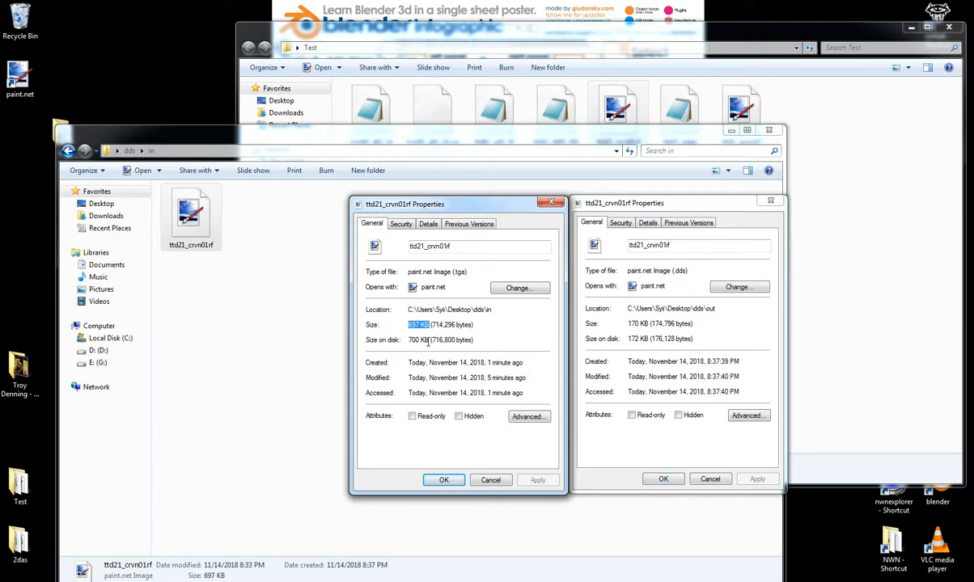
drag(428, 340, 406, 340)
drag(723, 342, 621, 339)
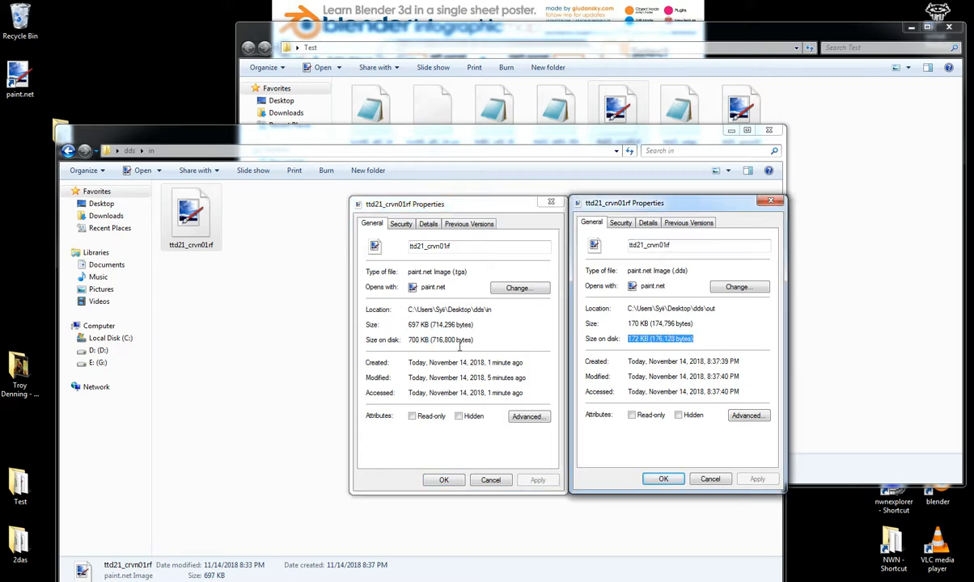
click(705, 330)
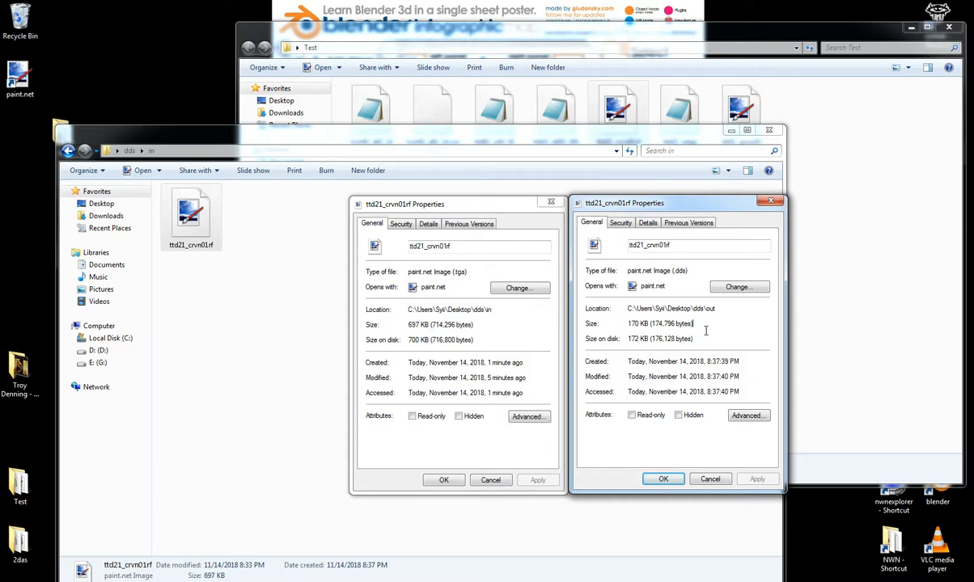
drag(493, 330, 382, 327)
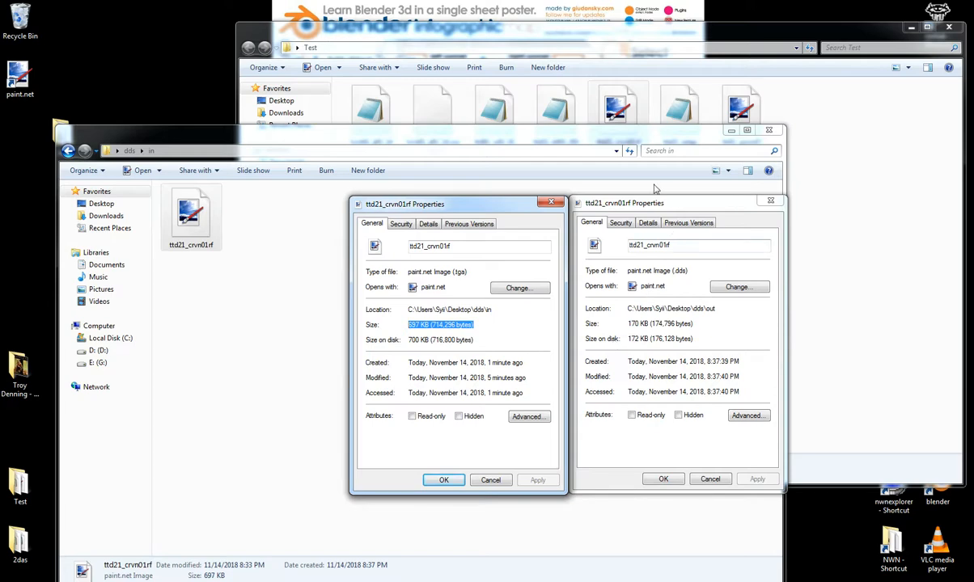
mouse_move(505, 215)
mouse_down()
mouse_move(480, 202)
mouse_move(501, 218)
mouse_up()
Launch NWN Explorer and expand the TGA textures of data\aurora_ttr.bif in NWN Main Data.
double_click(893, 506)
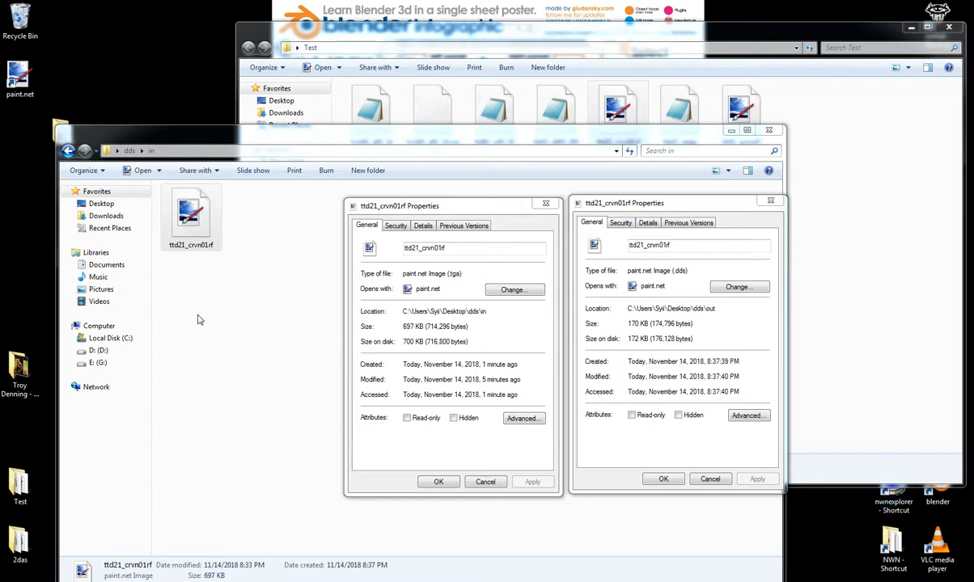
click(65, 85)
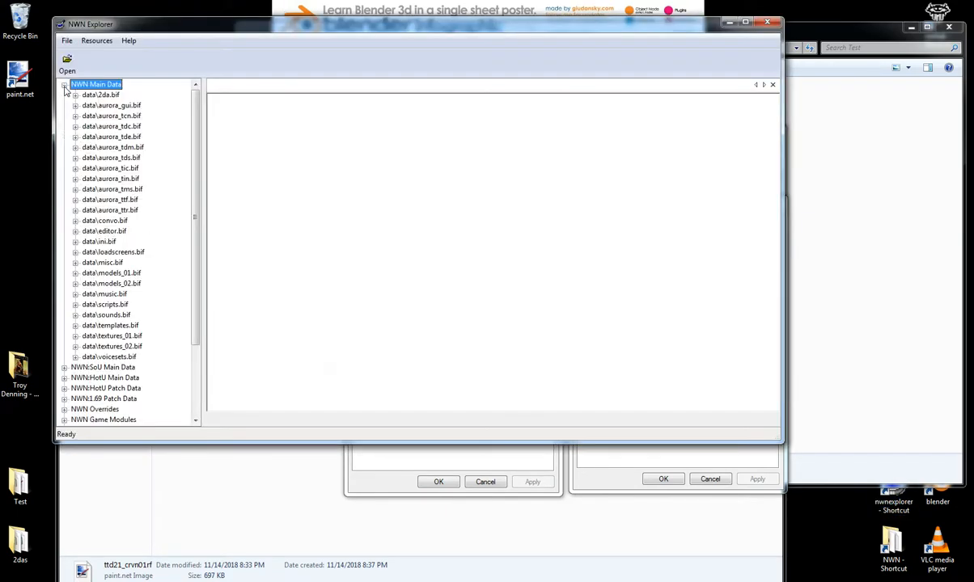
click(65, 85)
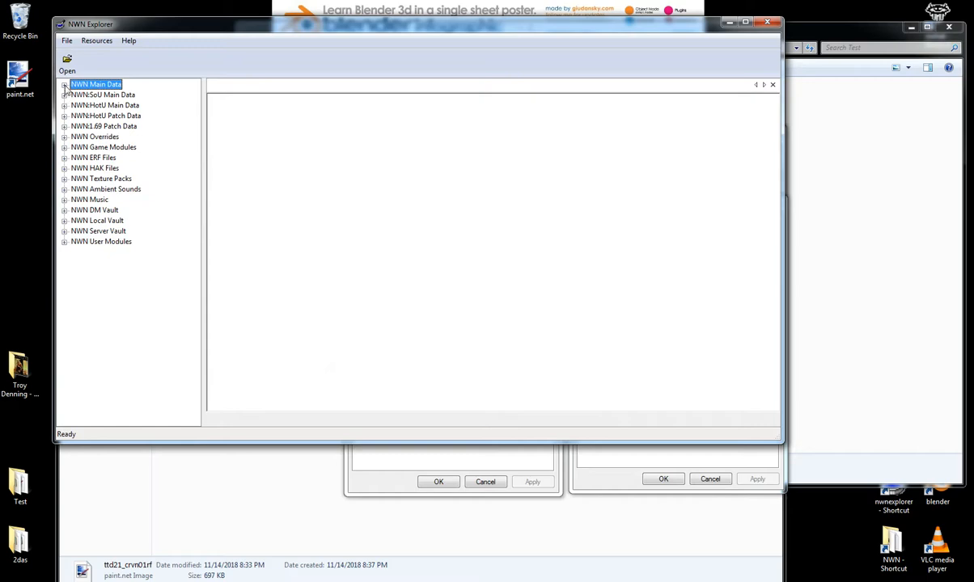
click(65, 85)
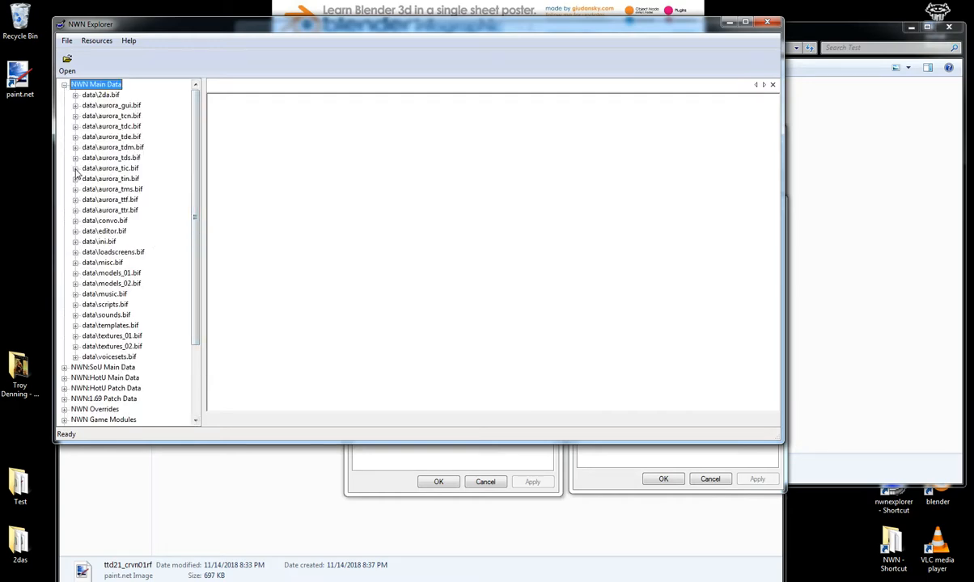
click(75, 211)
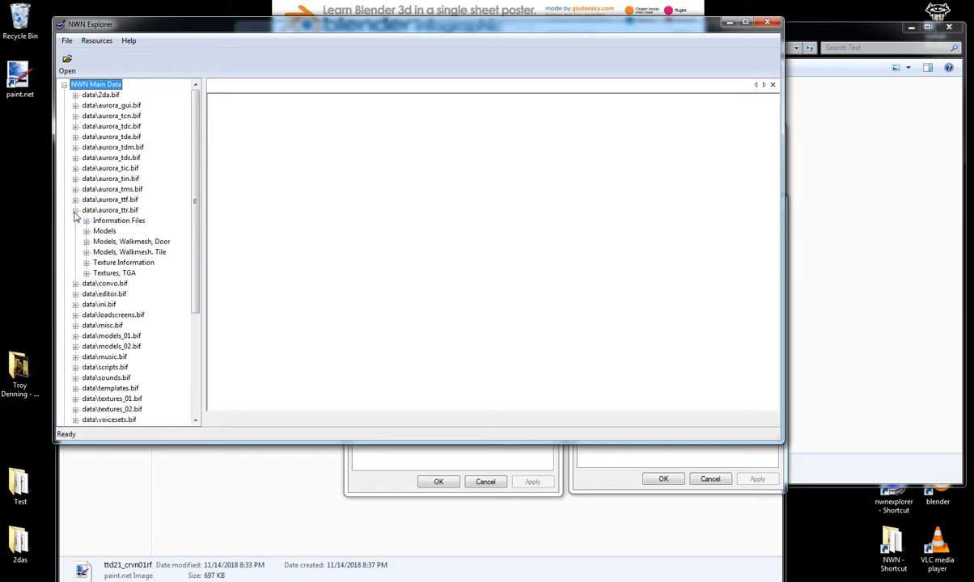
click(88, 275)
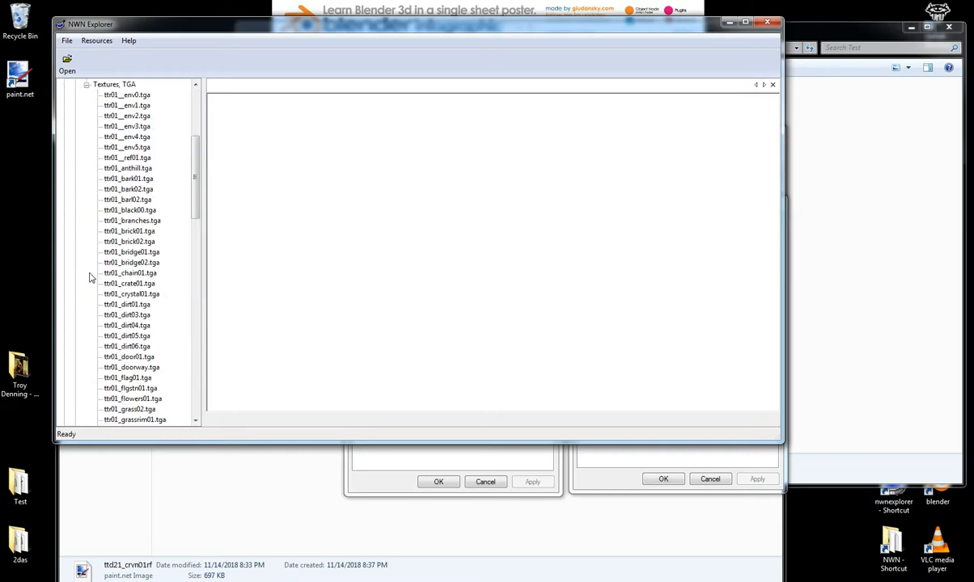
Preview ttr01_bridge02.tga, show its export options including Export TGA, and close NWN Explorer.
click(139, 263)
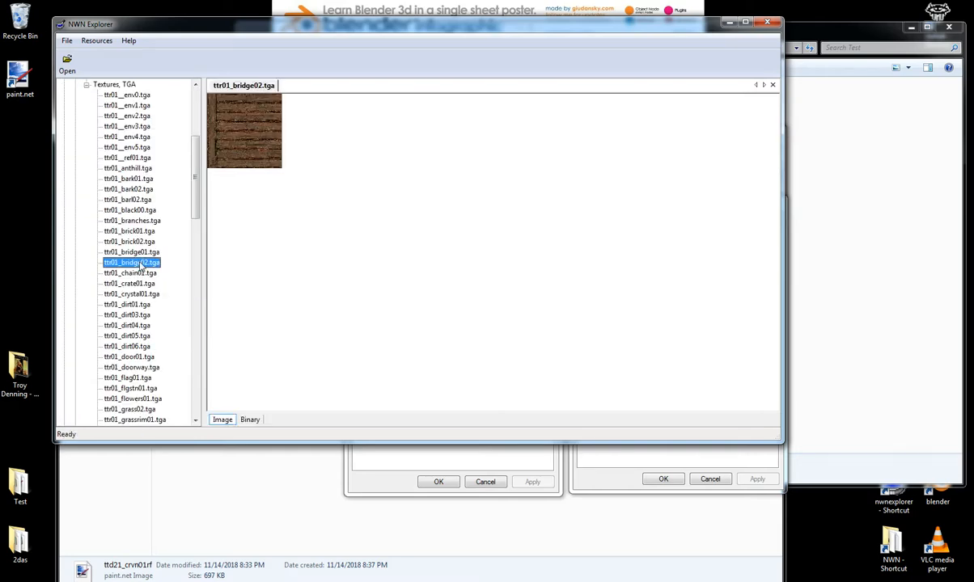
right_click(139, 263)
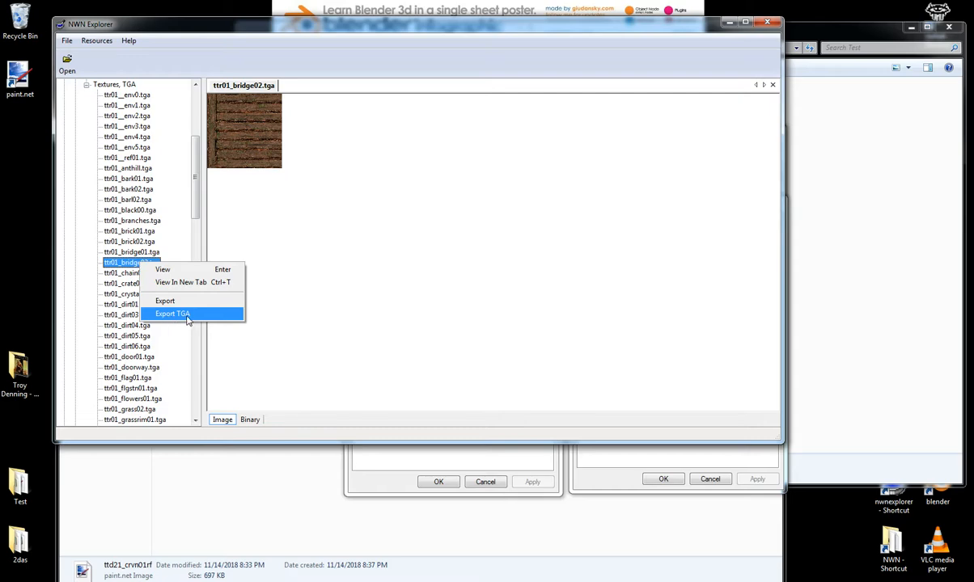
click(770, 23)
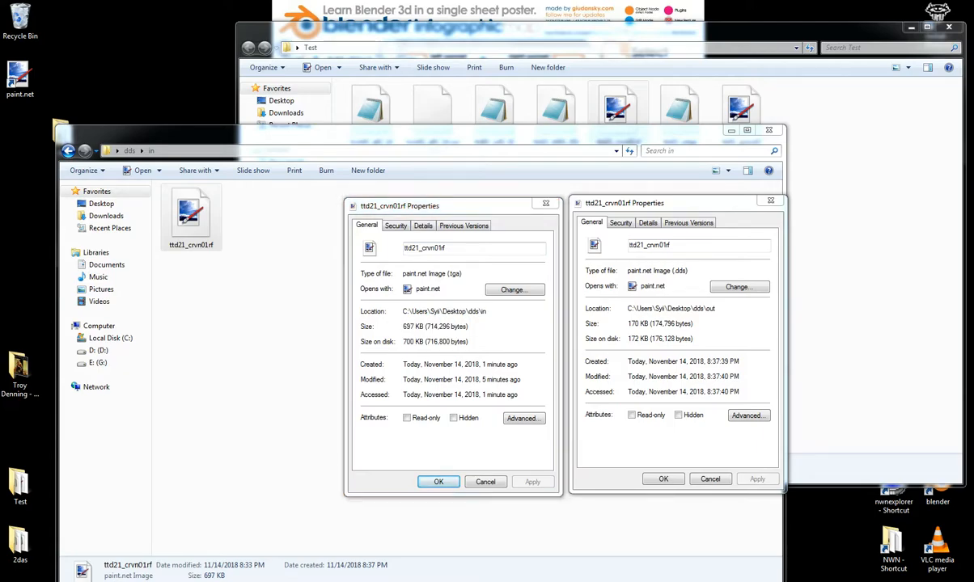
View the ttd21_crvn01rf texture in paint.net once more, return to the folders, and move the TGA properties dialog away from the DDS one.
click(317, 531)
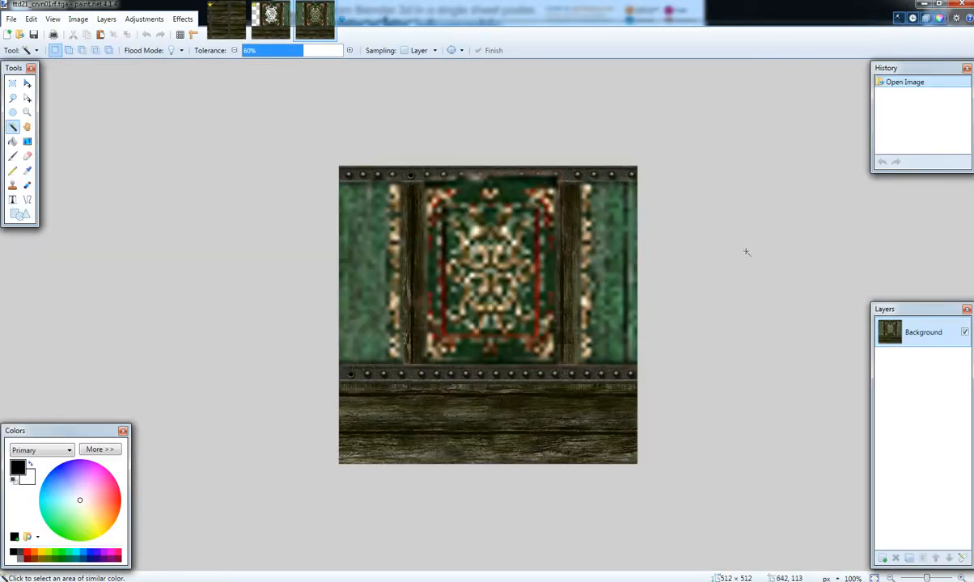
click(923, 7)
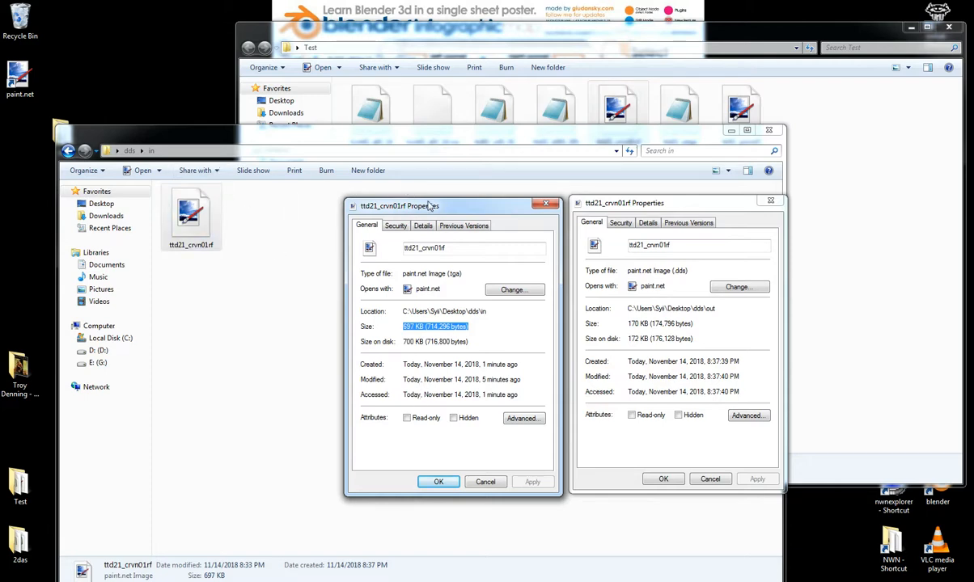
drag(405, 201, 360, 198)
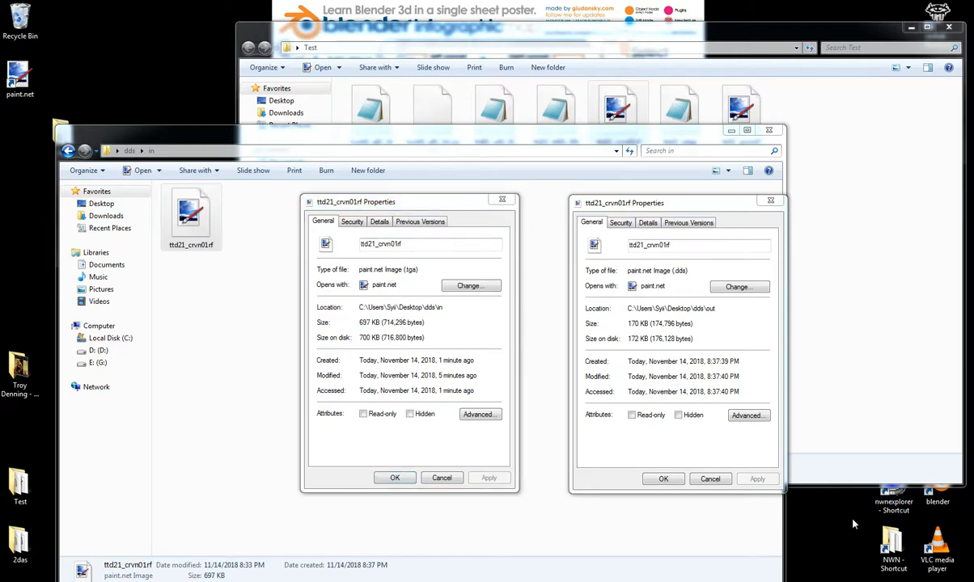
Open the utils folder of the NWN installation and launch the nwhak application.
double_click(884, 540)
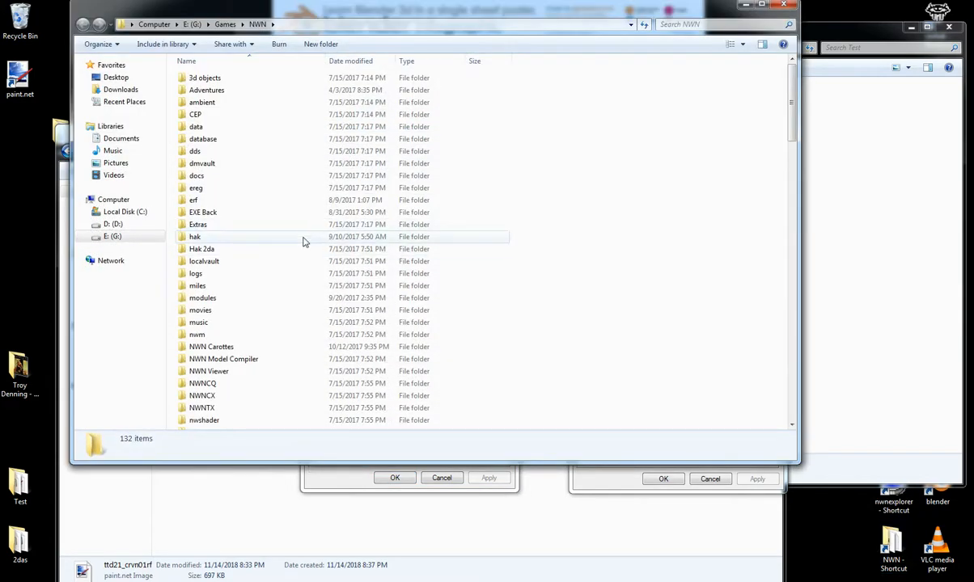
drag(790, 99, 779, 193)
double_click(236, 253)
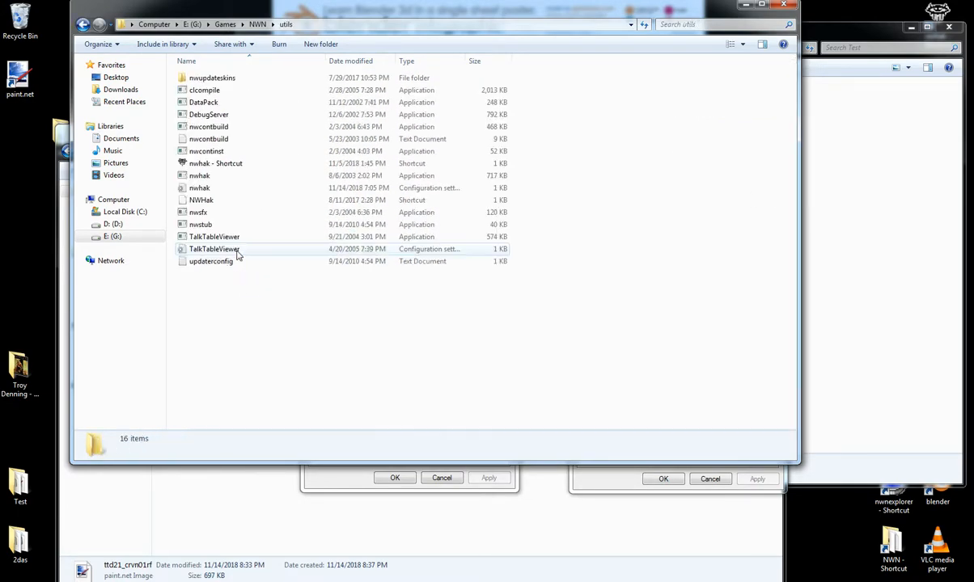
double_click(227, 178)
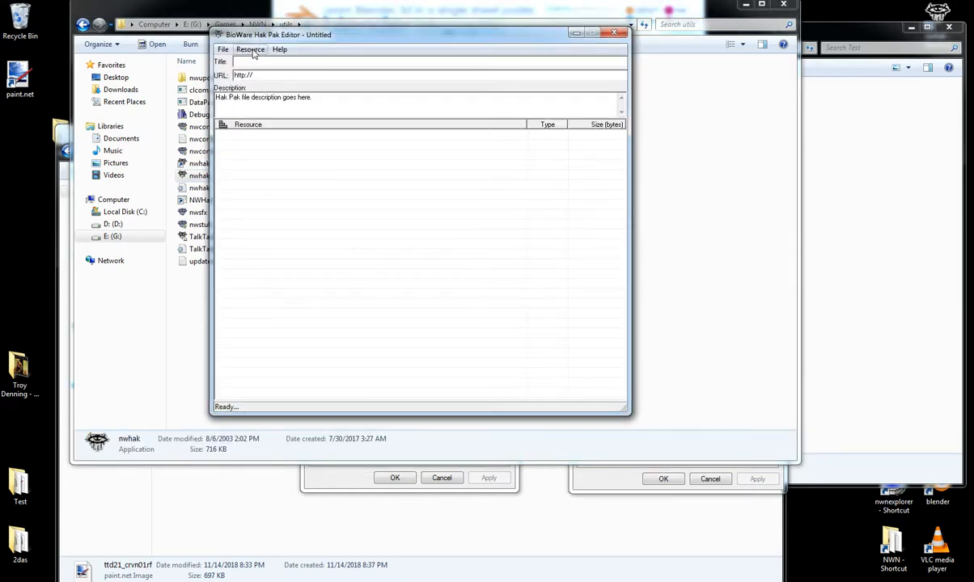
Add the ttd21_crvn01rf texture from the Test folder on the Desktop to the untitled hak pak.
click(251, 49)
click(246, 61)
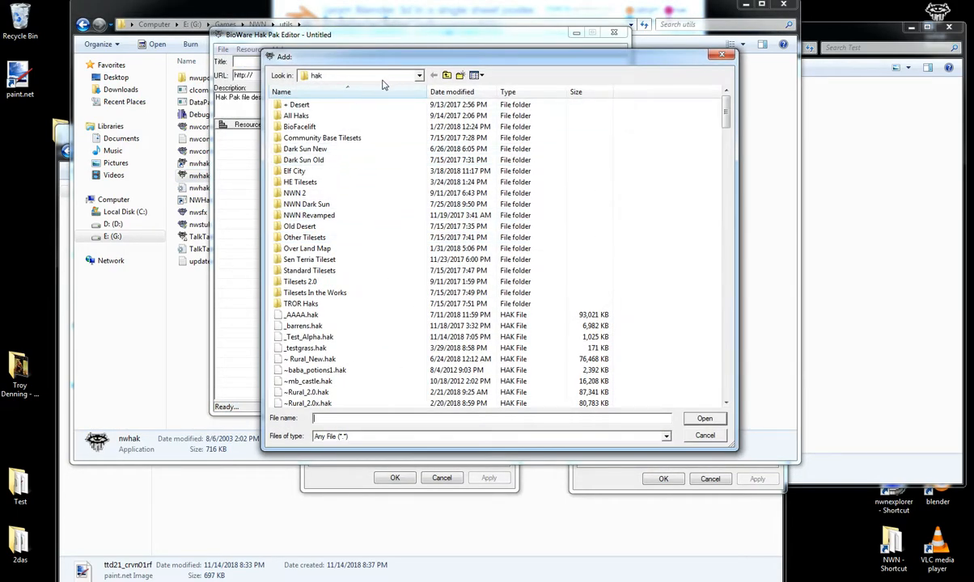
click(401, 76)
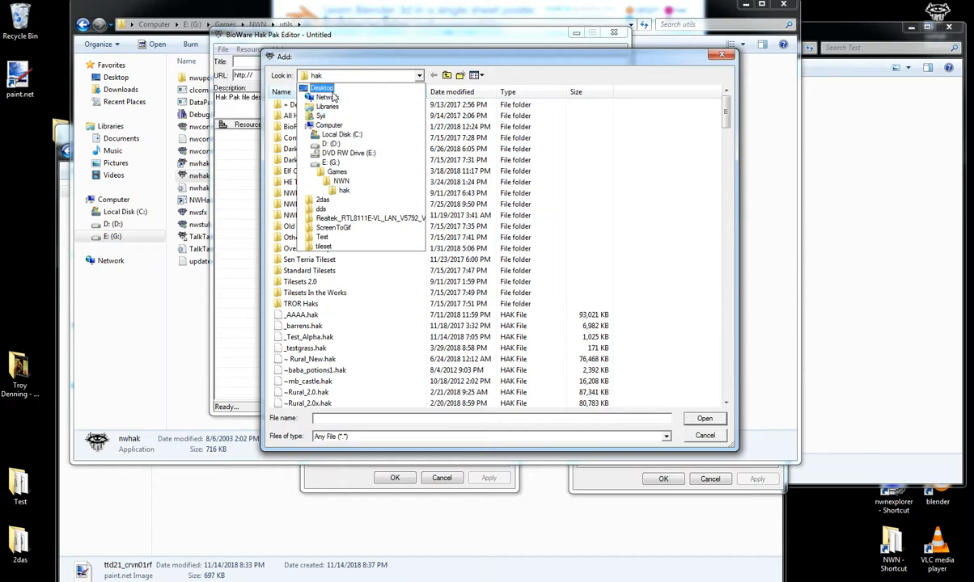
click(321, 116)
click(467, 113)
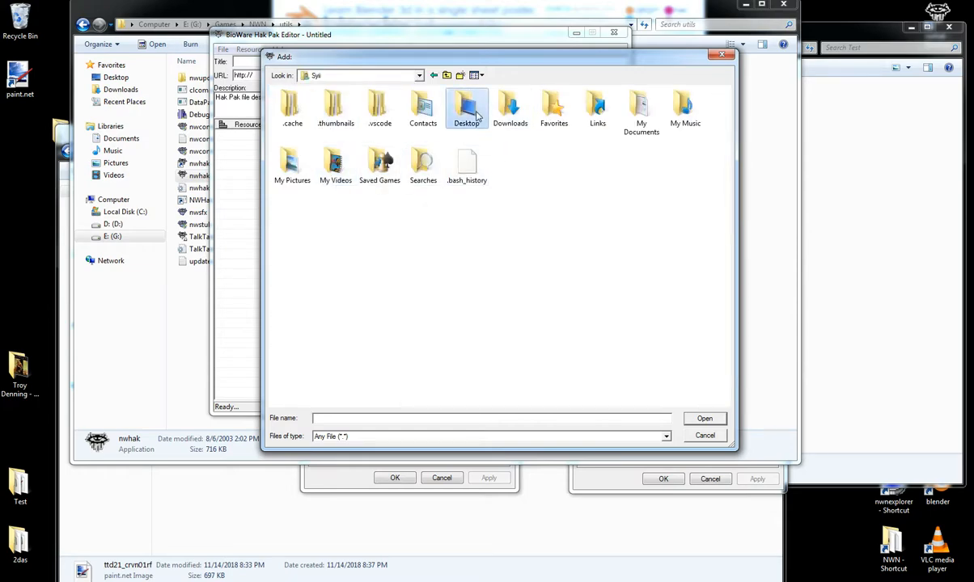
double_click(466, 119)
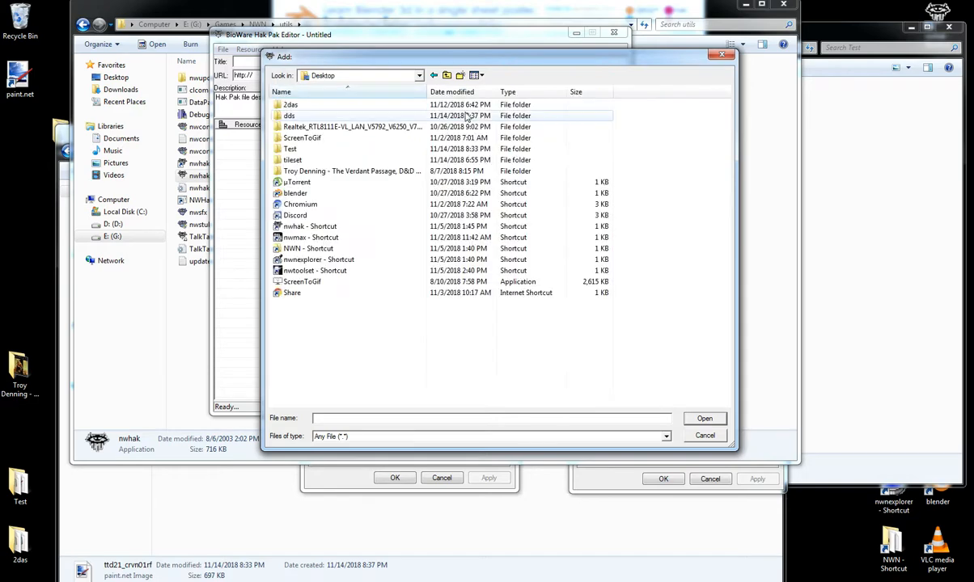
double_click(311, 144)
click(313, 150)
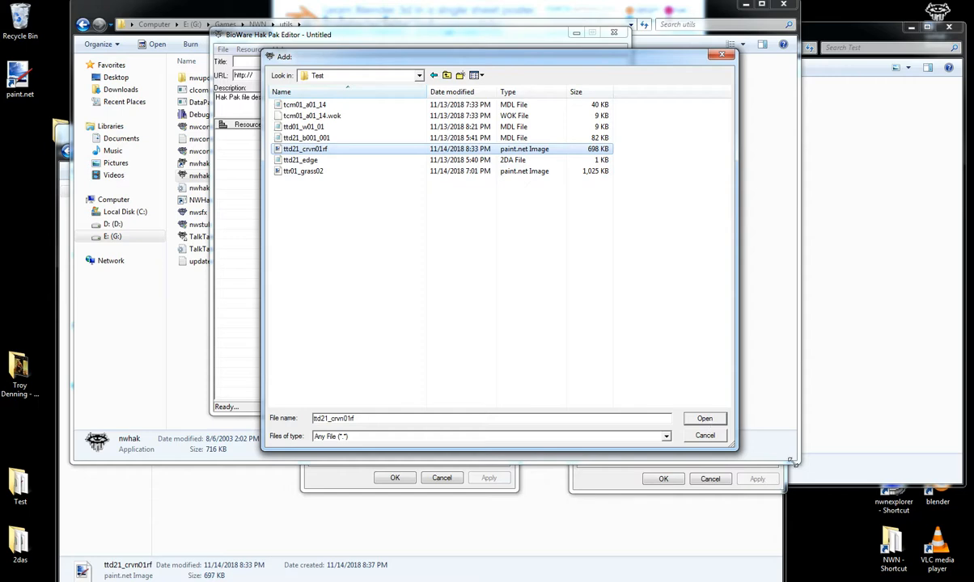
click(688, 416)
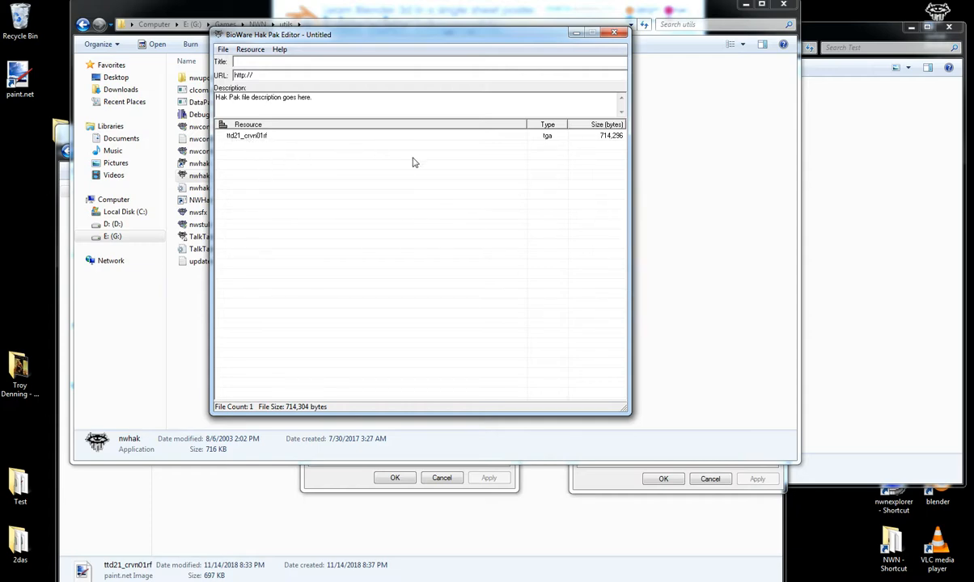
Show how to save the hak pak under a new name, look through the available save locations, and cancel.
click(222, 50)
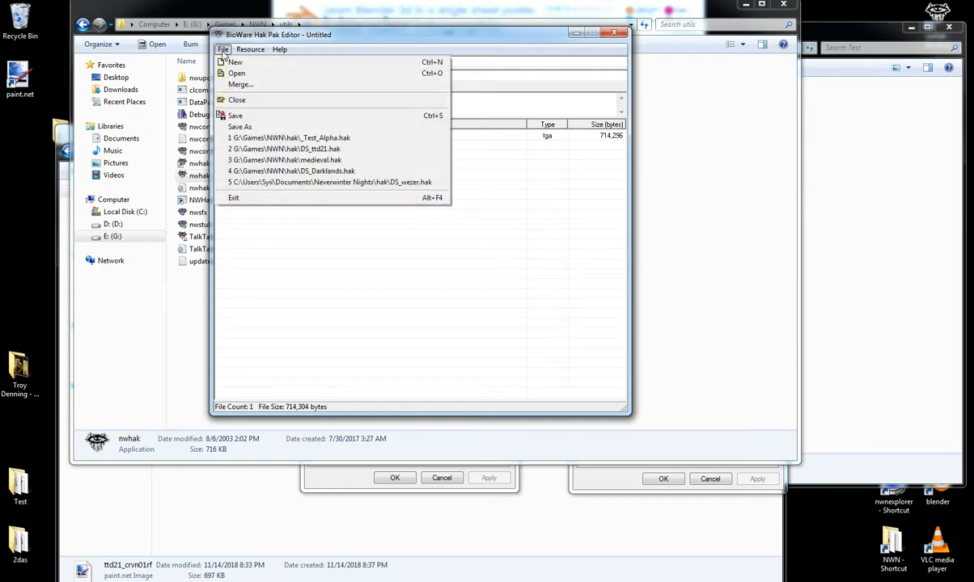
click(243, 125)
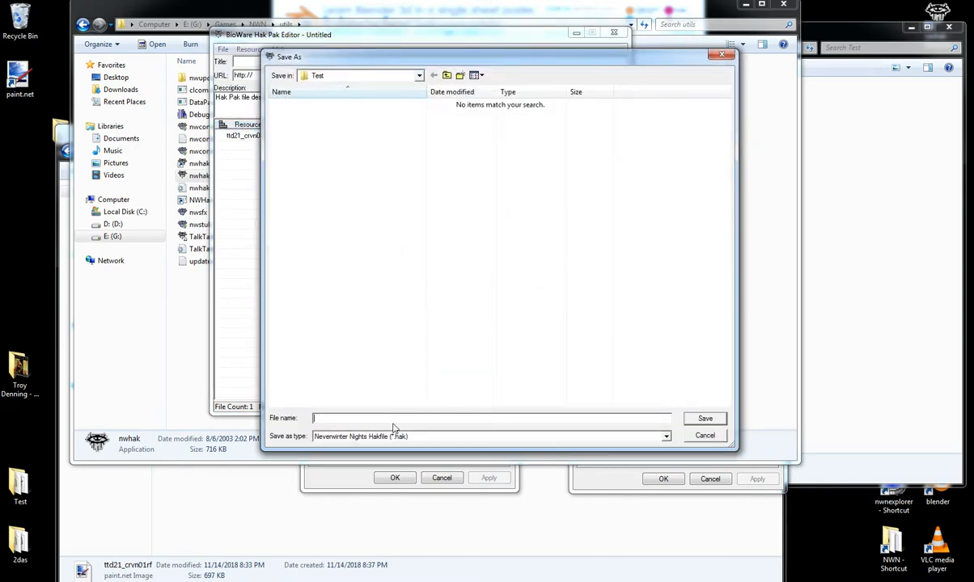
click(410, 74)
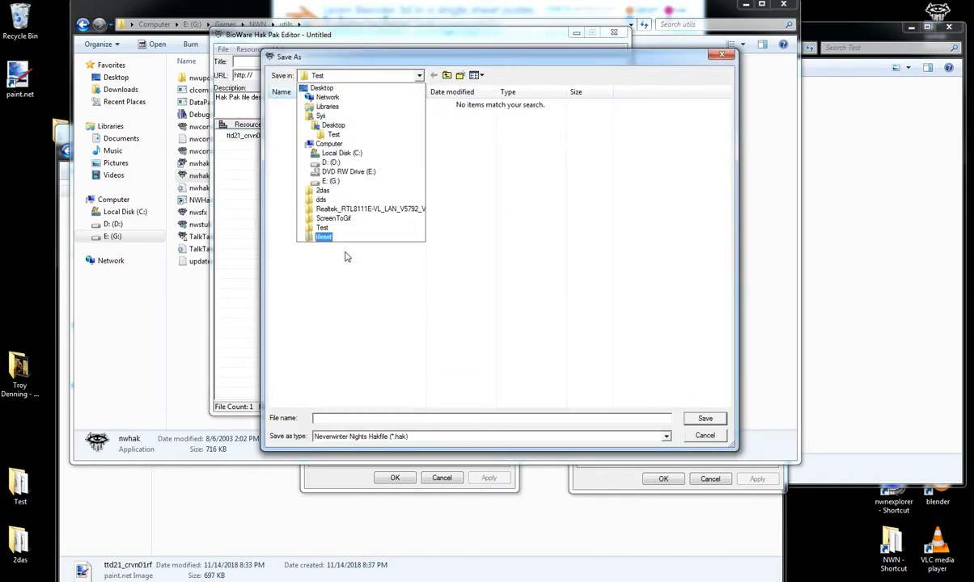
click(435, 94)
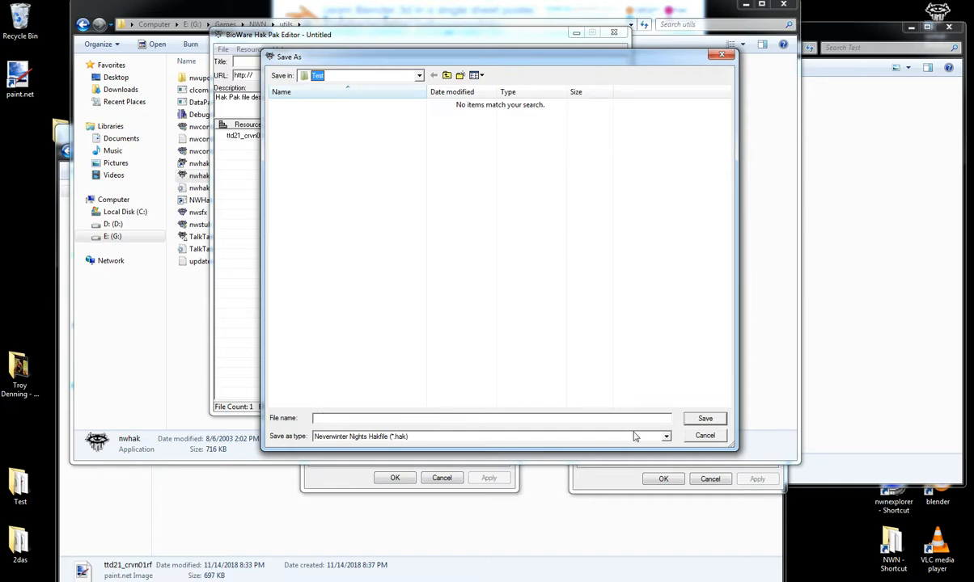
click(709, 440)
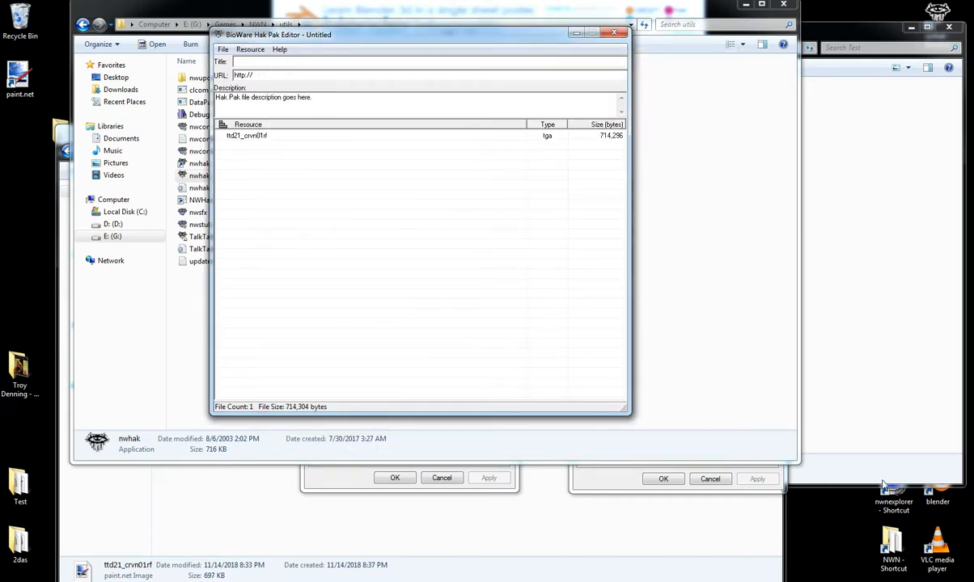
Move the Test folder window clear of the desktop shortcuts, and open the existing module _Test_Alpha in the Aurora Toolset.
click(855, 526)
drag(890, 35, 680, 53)
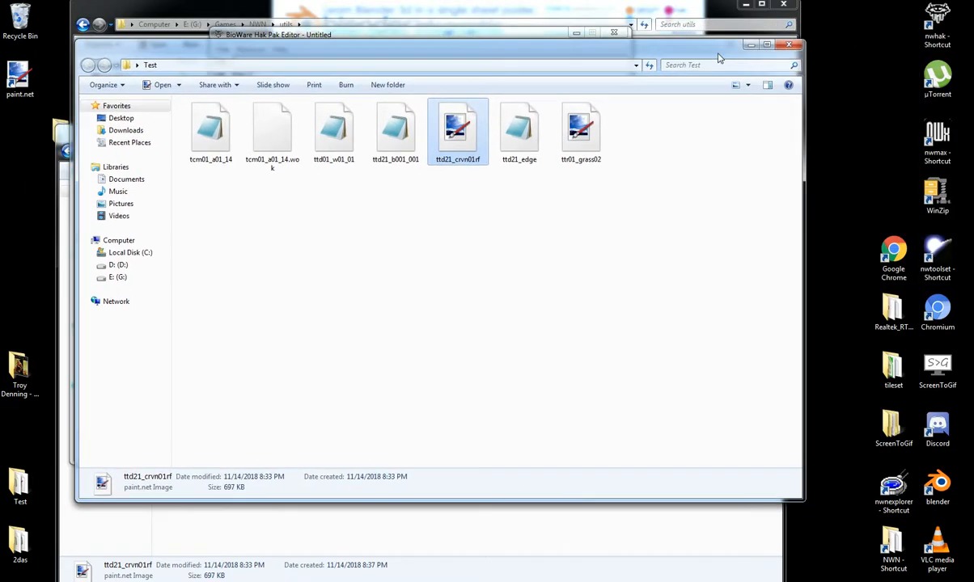
click(937, 257)
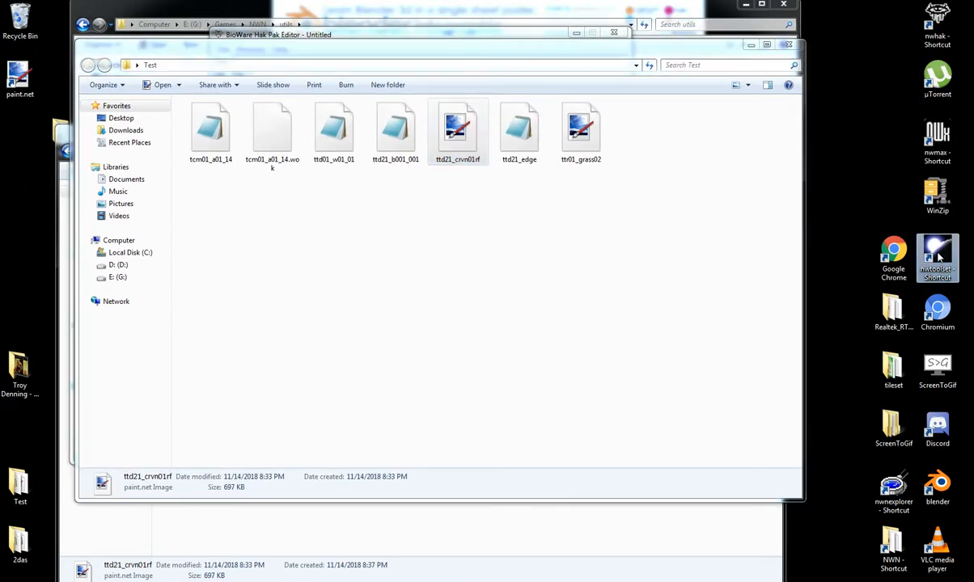
double_click(938, 257)
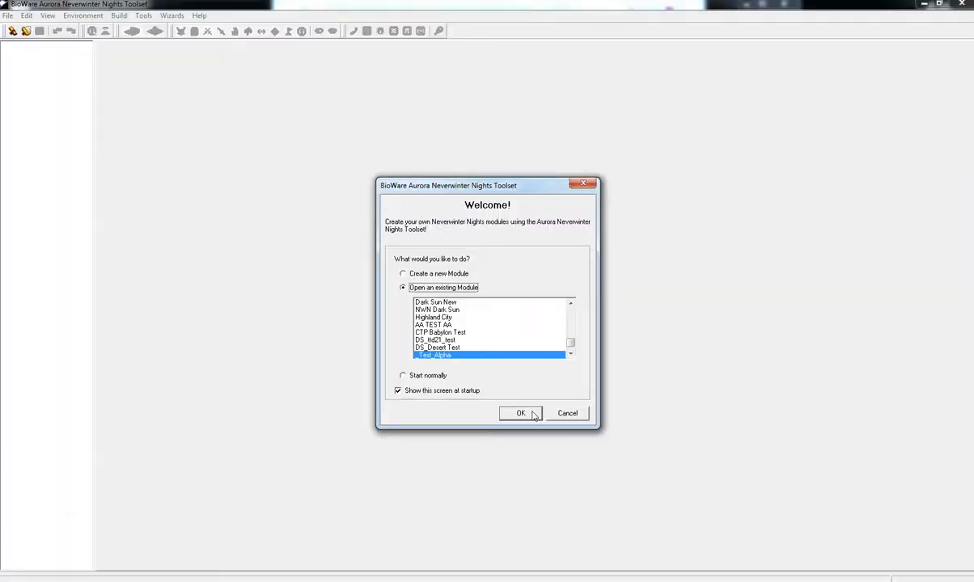
click(533, 415)
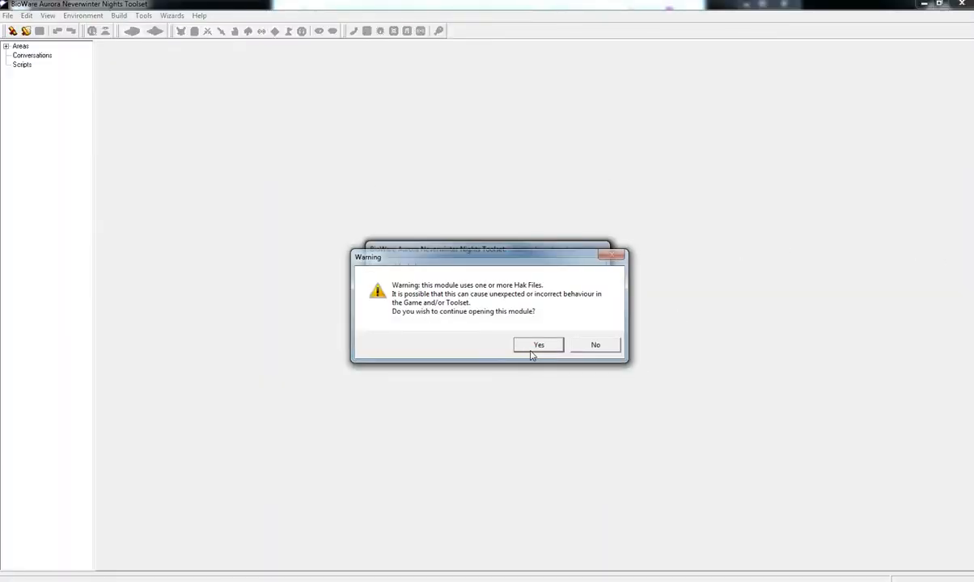
click(533, 346)
Examine the module's custom content settings and the hak files available to add, accept the dialog, and return to the Test folder window.
click(26, 16)
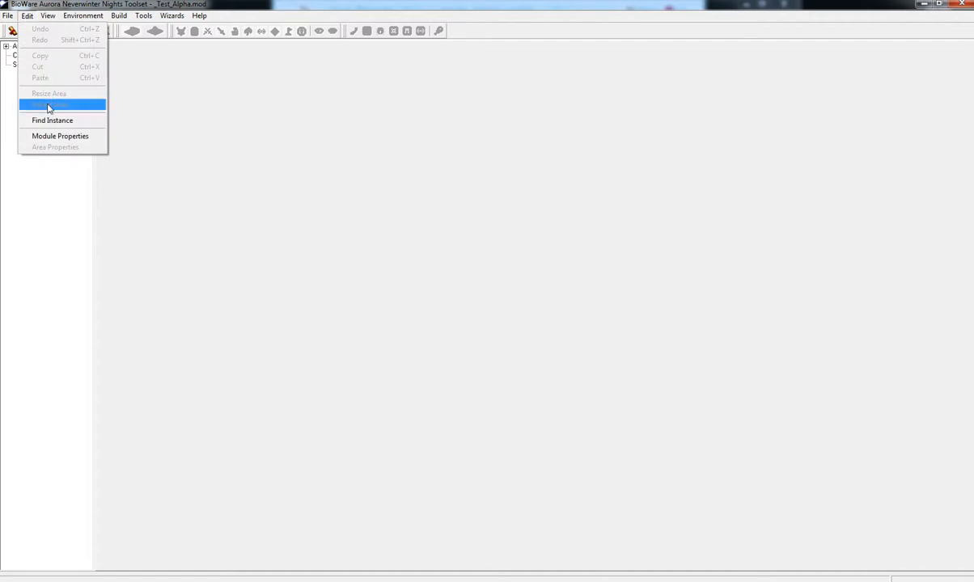
click(53, 136)
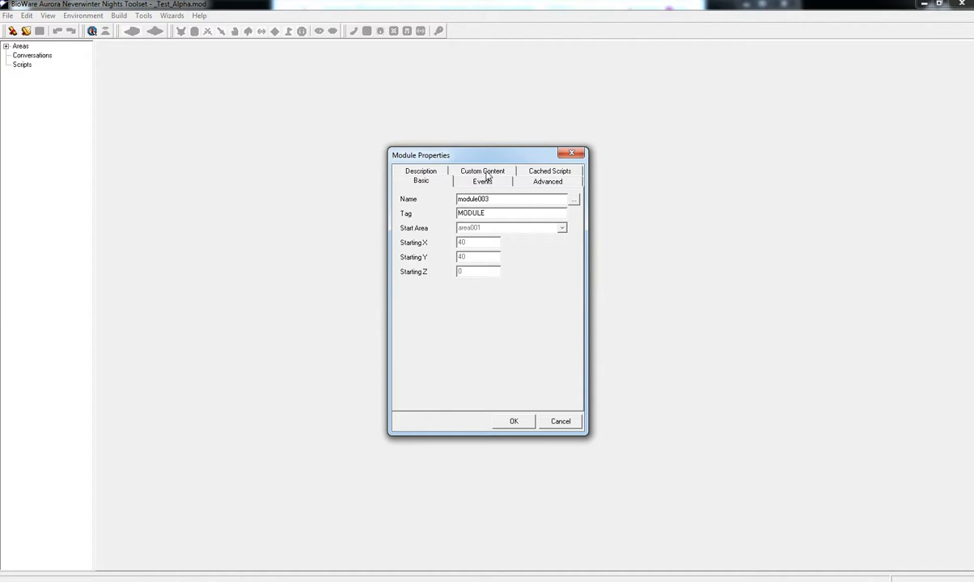
click(483, 171)
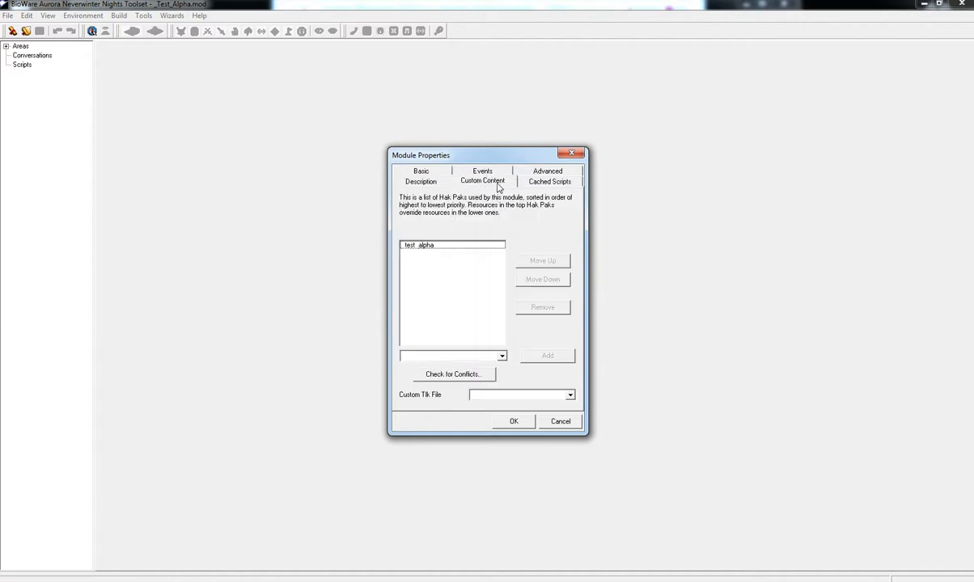
click(501, 356)
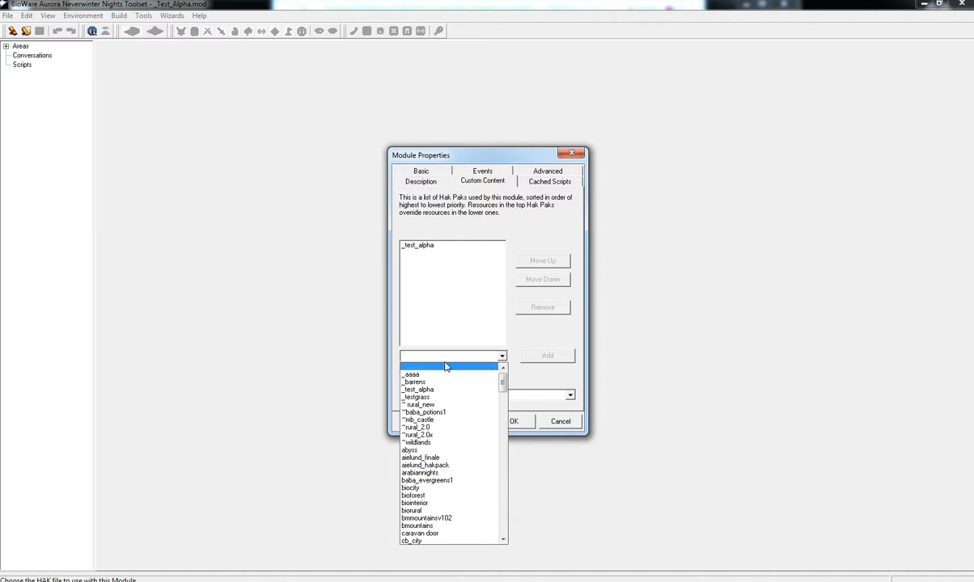
click(405, 240)
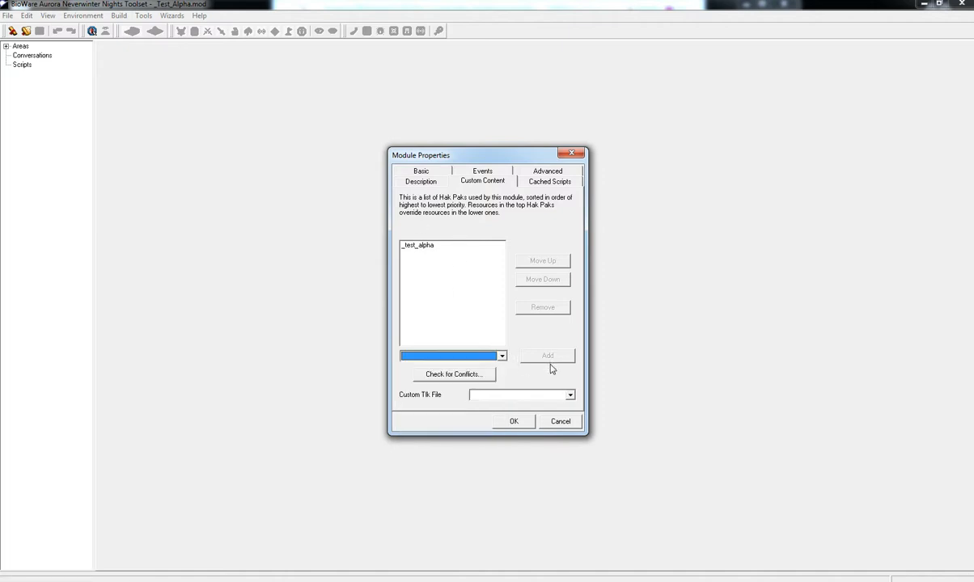
click(513, 422)
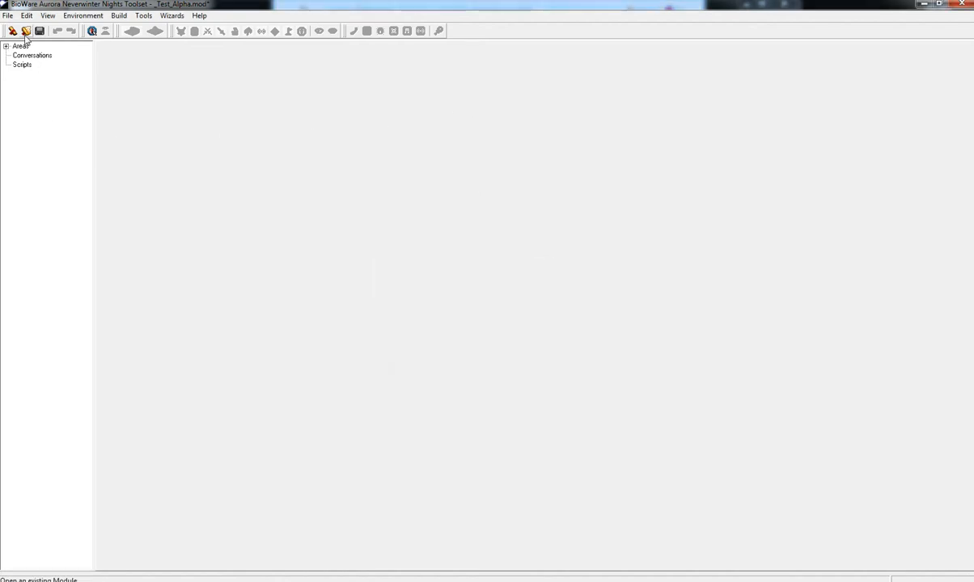
click(40, 31)
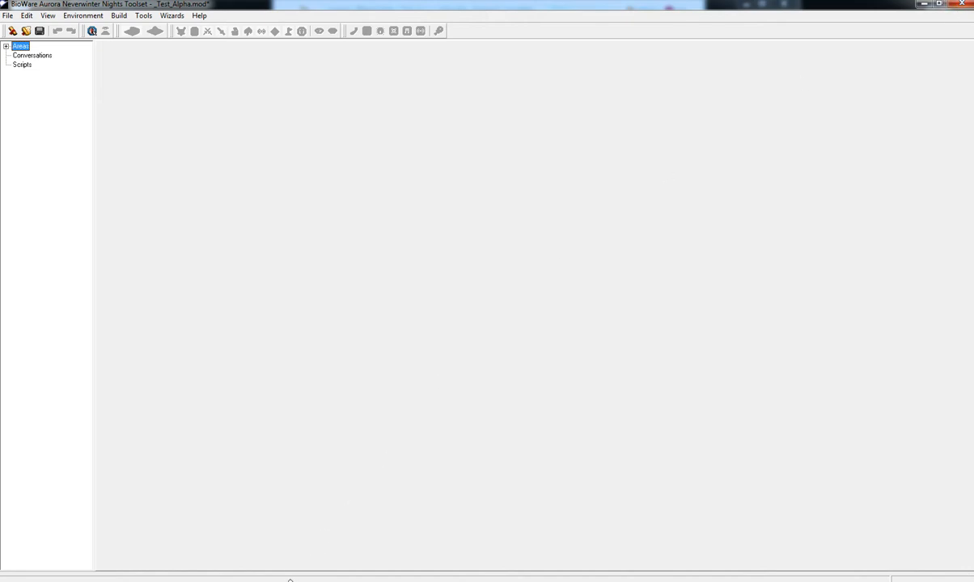
click(922, 5)
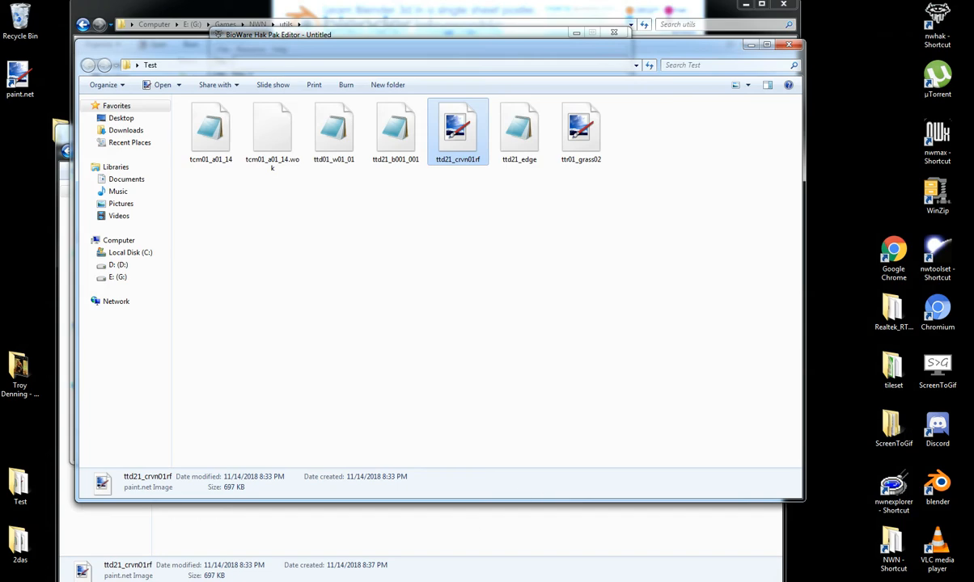